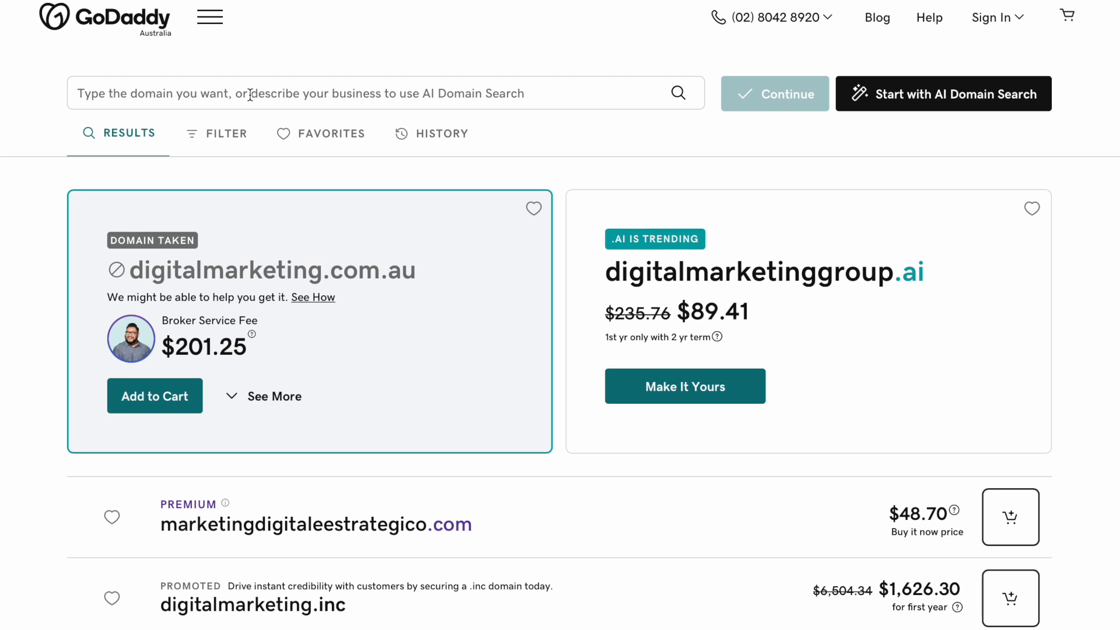
- Search GoDaddy for makemoneyonline.com, find it taken, and clear the search box
type("make")
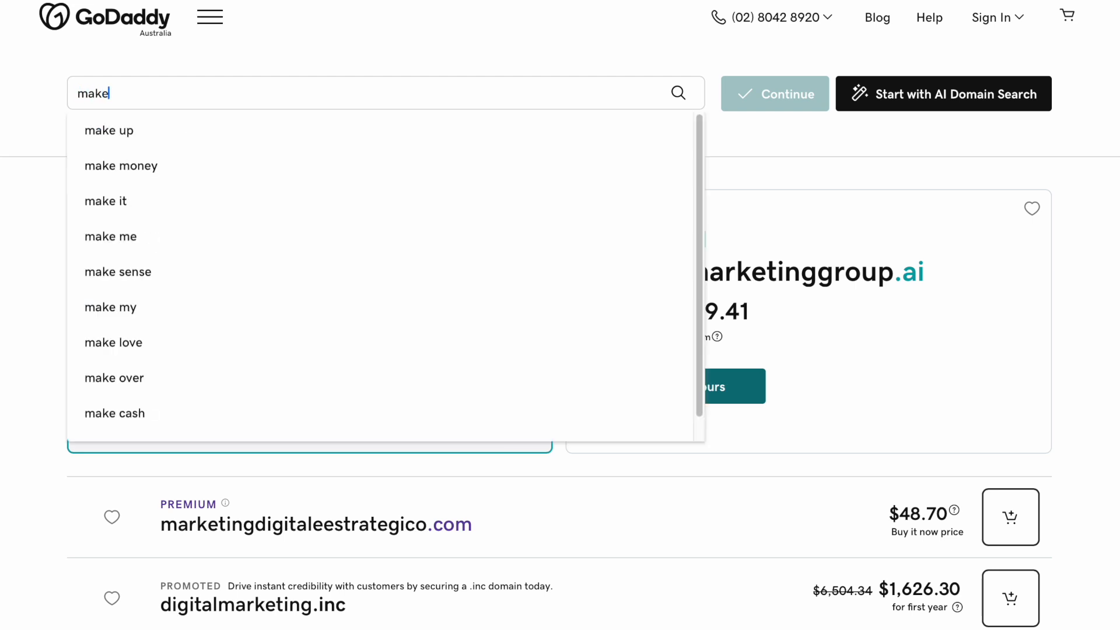
type("mon")
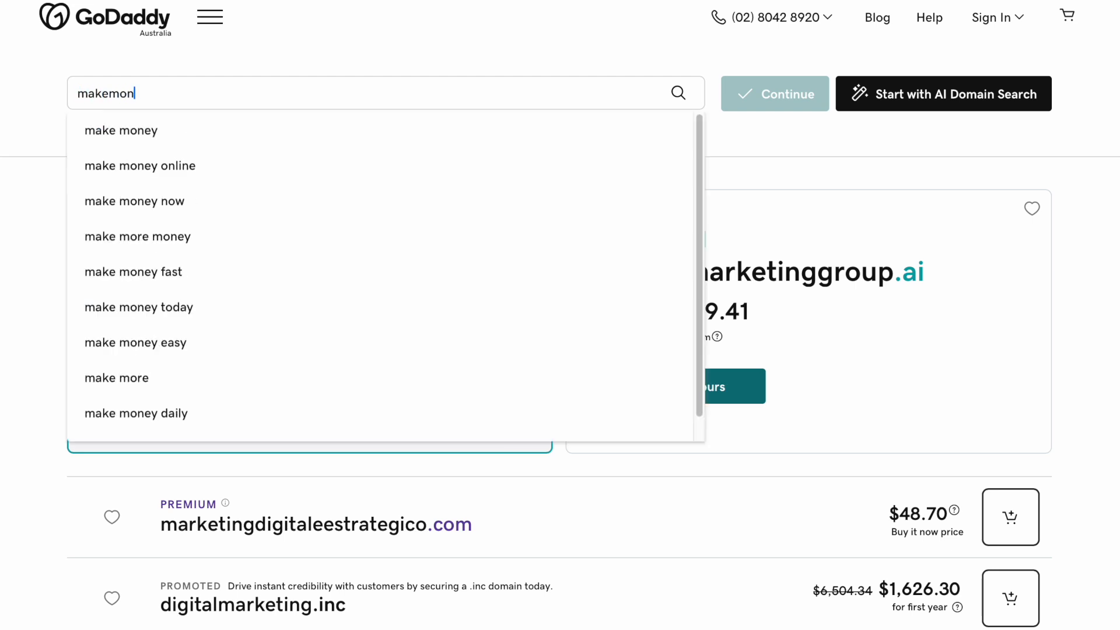
type("eyonline.com")
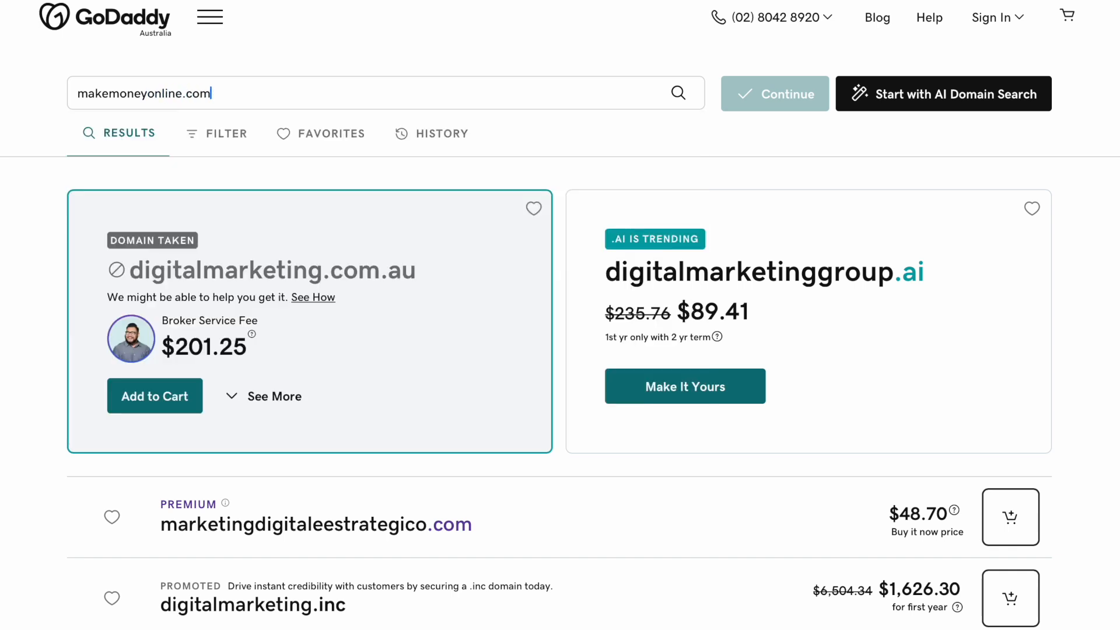
key("Return")
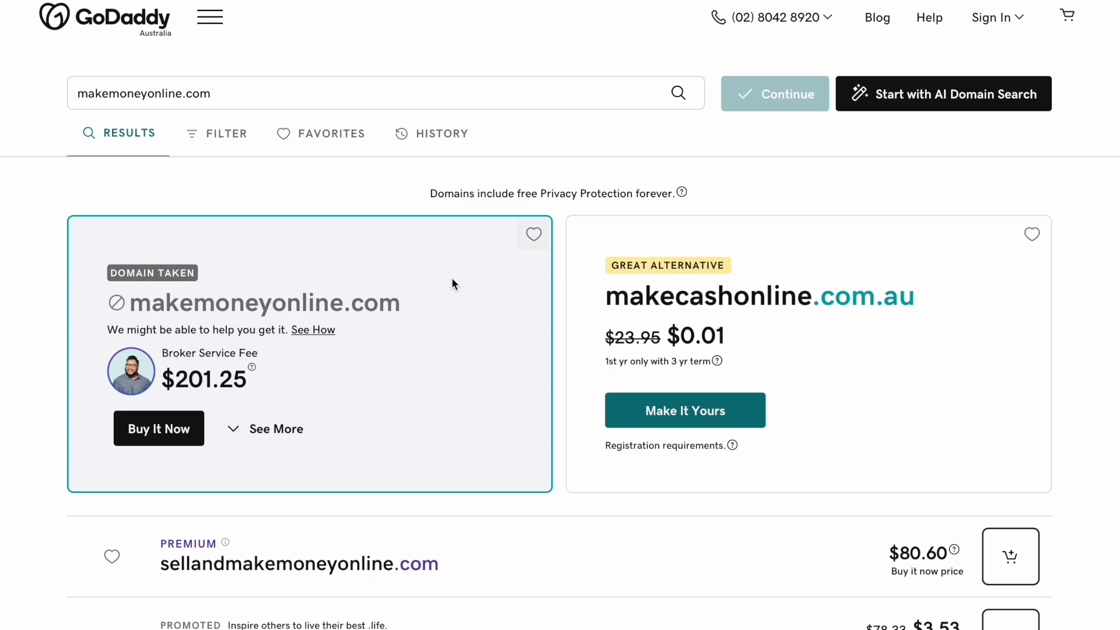
scroll(580, 259, "down", 3)
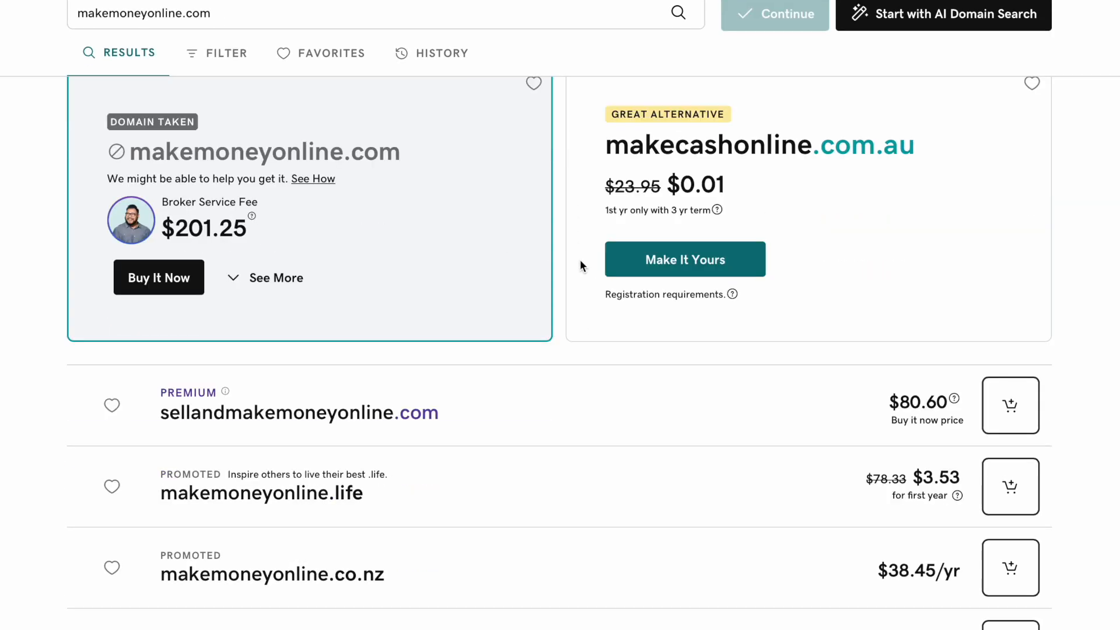
scroll(580, 259, "down", 1)
scroll(581, 263, "down", 4)
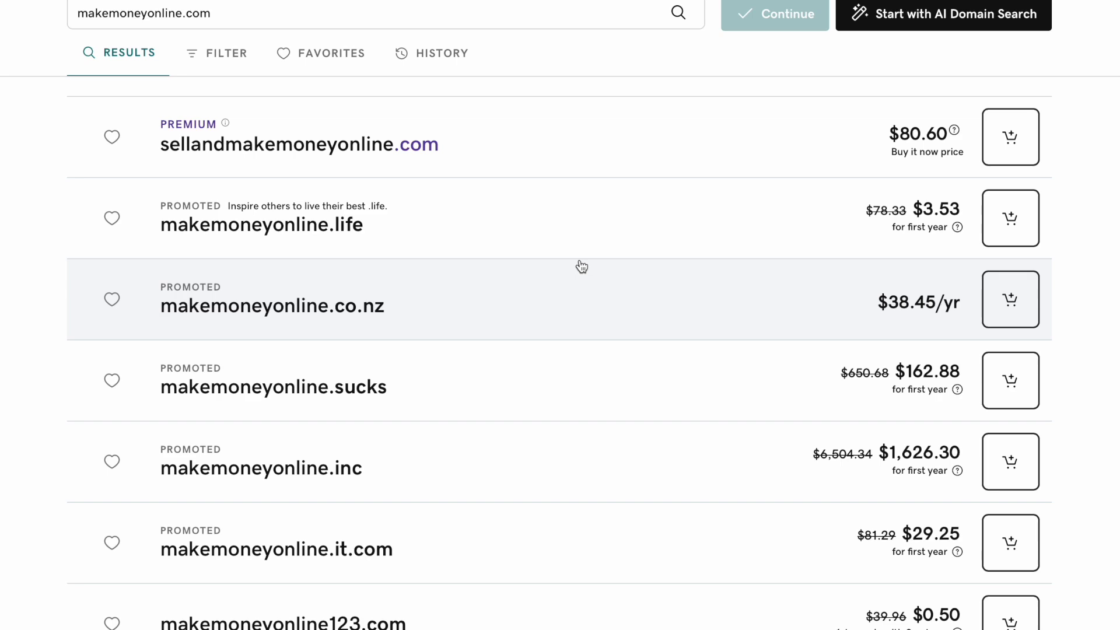
scroll(580, 266, "down", 1)
scroll(580, 263, "up", 9)
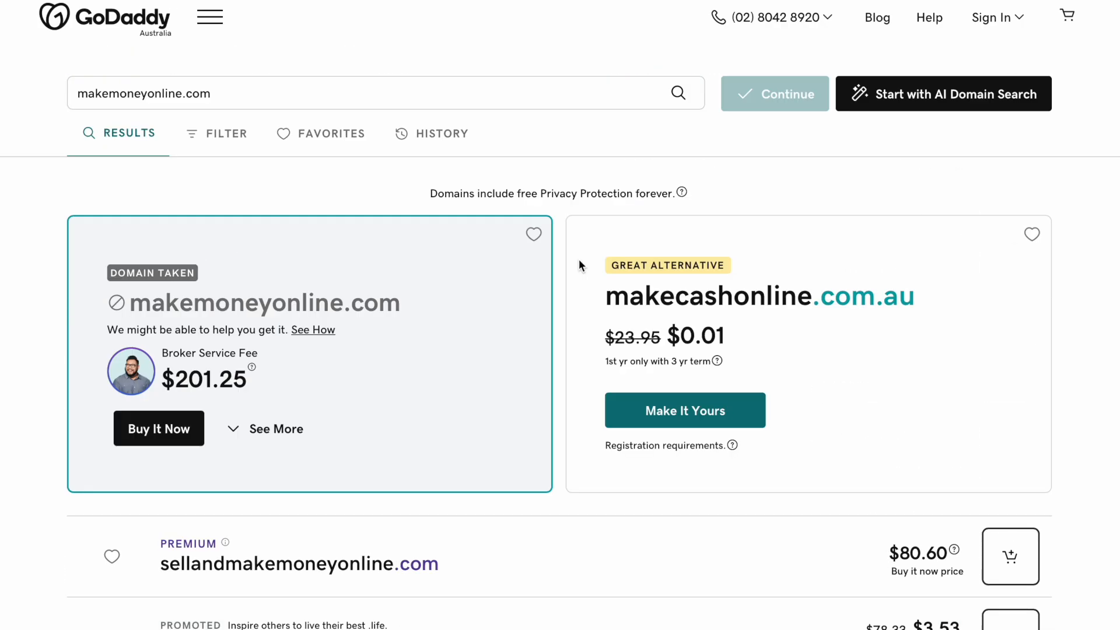
key("BackSpace")
key("BackSpace")
key("BackSpace")
key("BackSpace")
key("BackSpace")
key("BackSpace")
key("BackSpace")
key("BackSpace")
key("BackSpace")
key("BackSpace")
key("BackSpace")
key("BackSpace")
key("BackSpace")
key("BackSpace")
key("BackSpace")
key("BackSpace")
key("BackSpace")
key("BackSpace")
key("BackSpace")
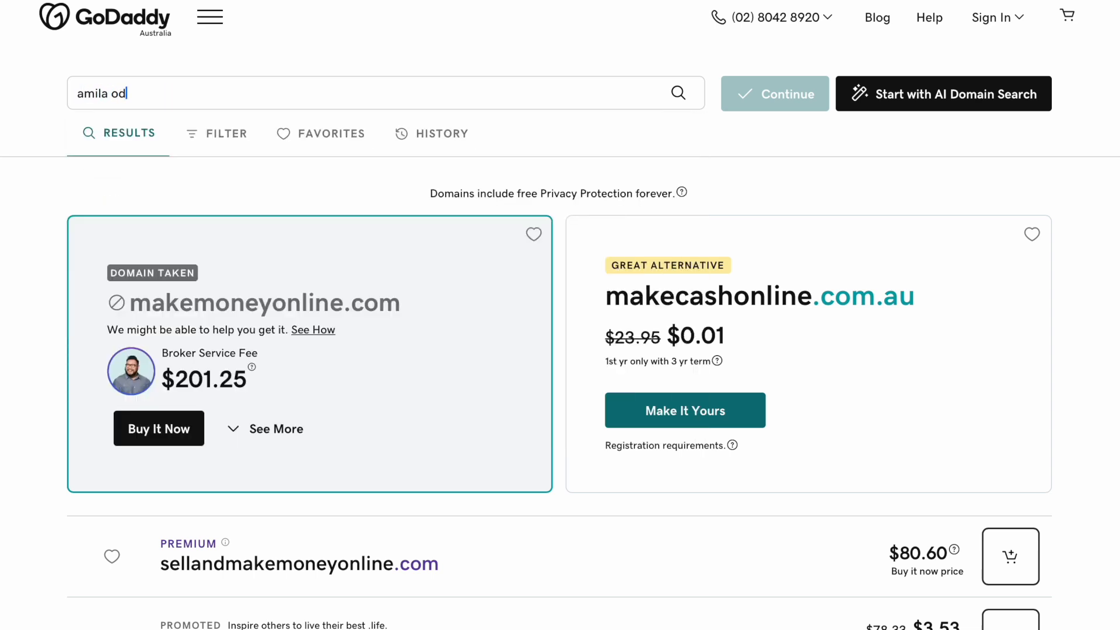
- Search GoDaddy for the owner's name and try adding the .com domain, which proves unavailable
key("Return")
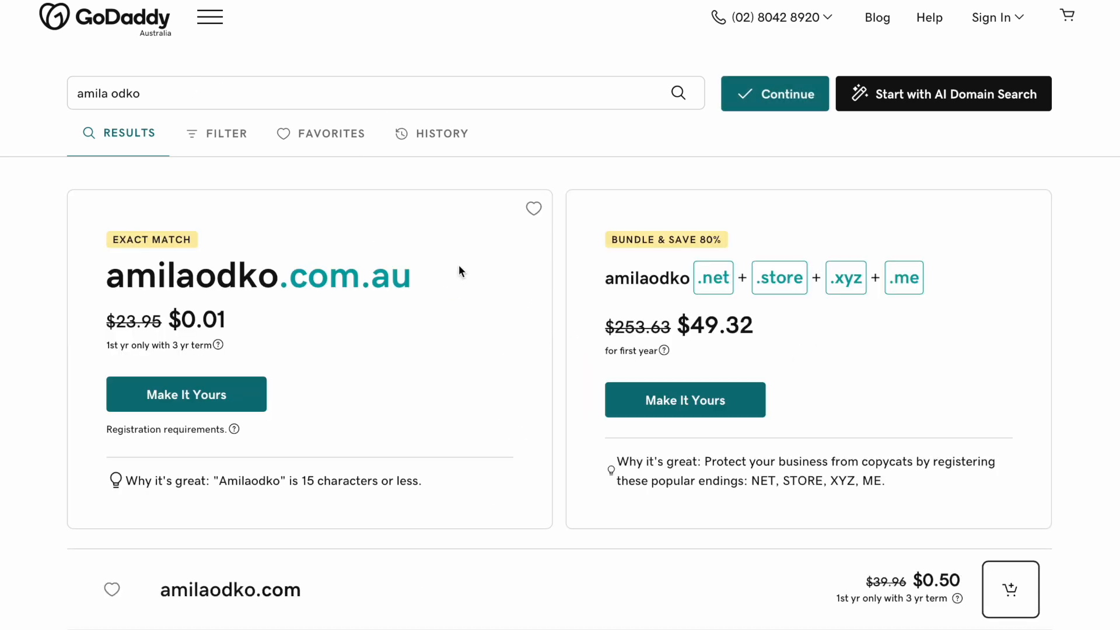
scroll(459, 265, "down", 5)
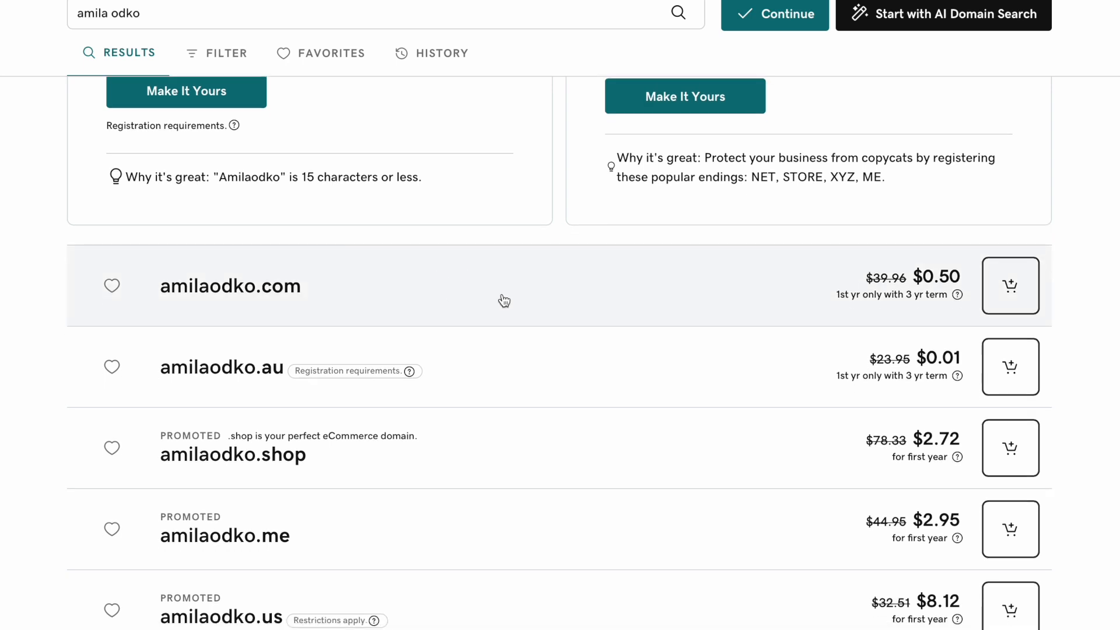
scroll(504, 301, "down", 5)
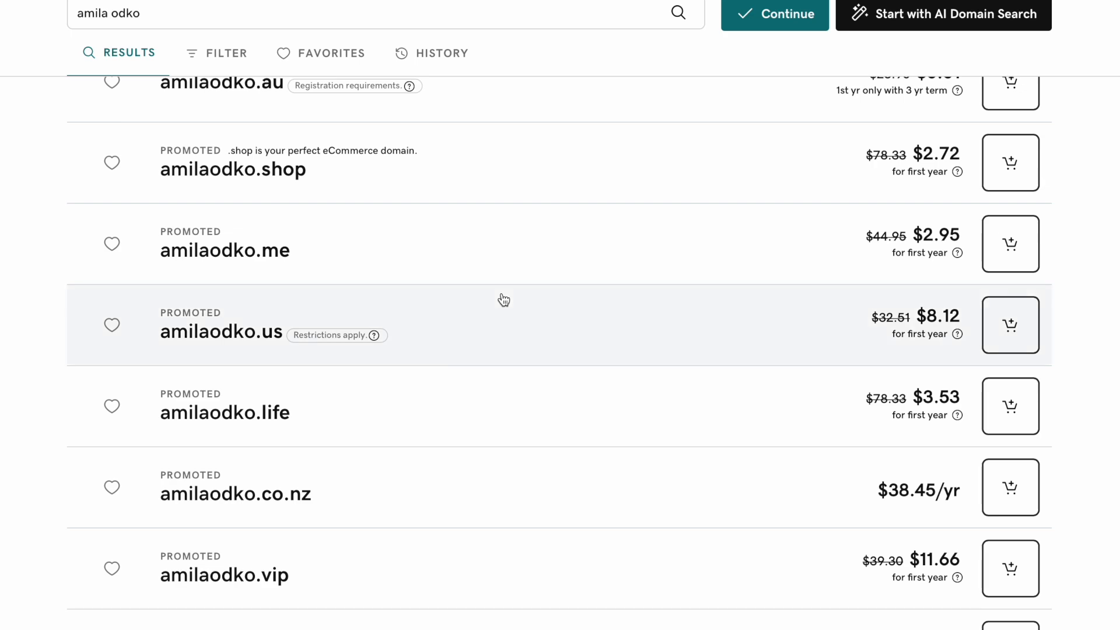
scroll(501, 299, "up", 7)
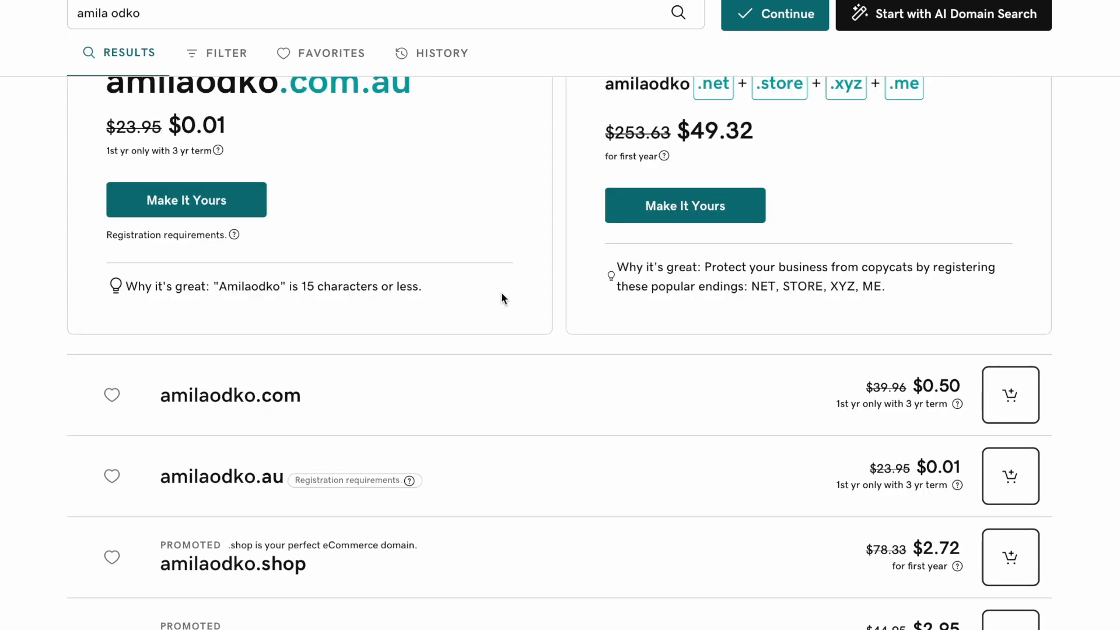
scroll(501, 298, "up", 4)
scroll(501, 292, "down", 4)
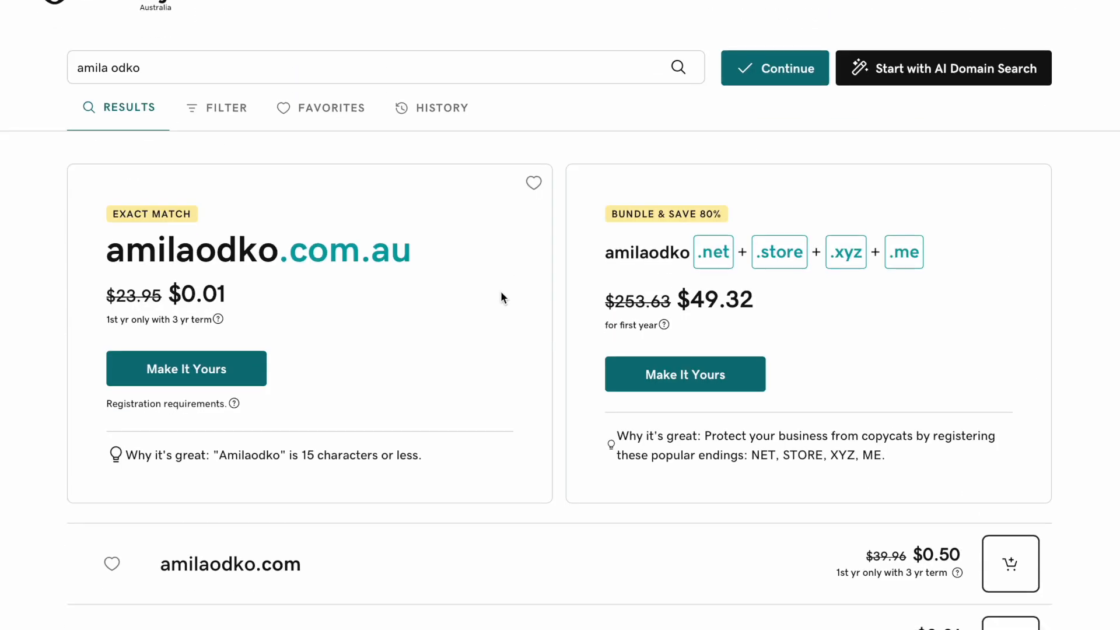
scroll(496, 290, "down", 5)
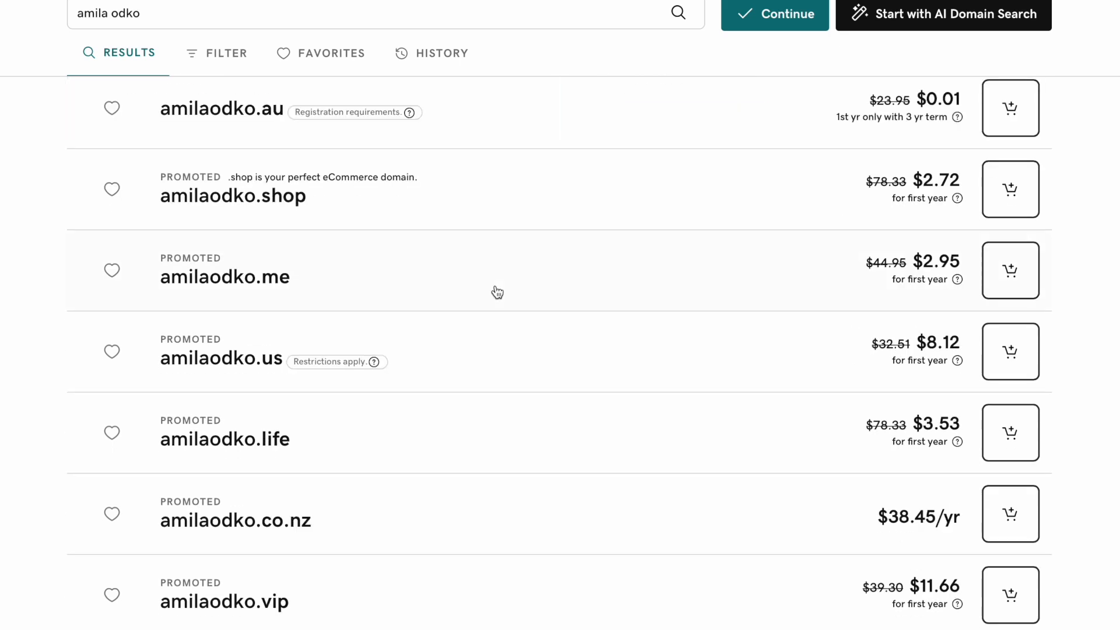
scroll(496, 292, "down", 1)
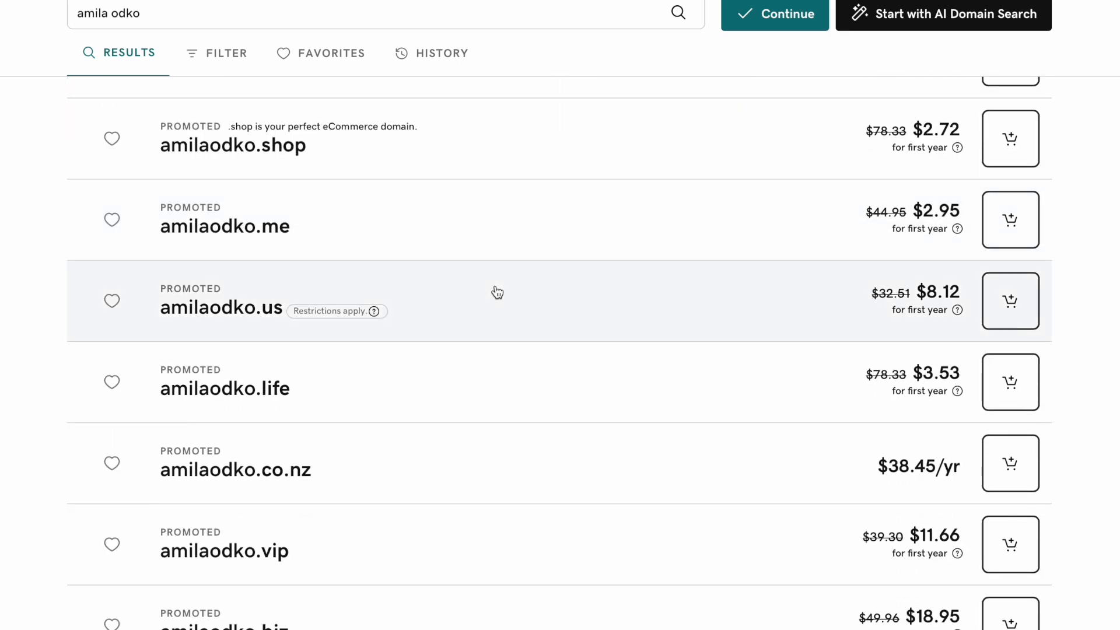
scroll(497, 292, "down", 5)
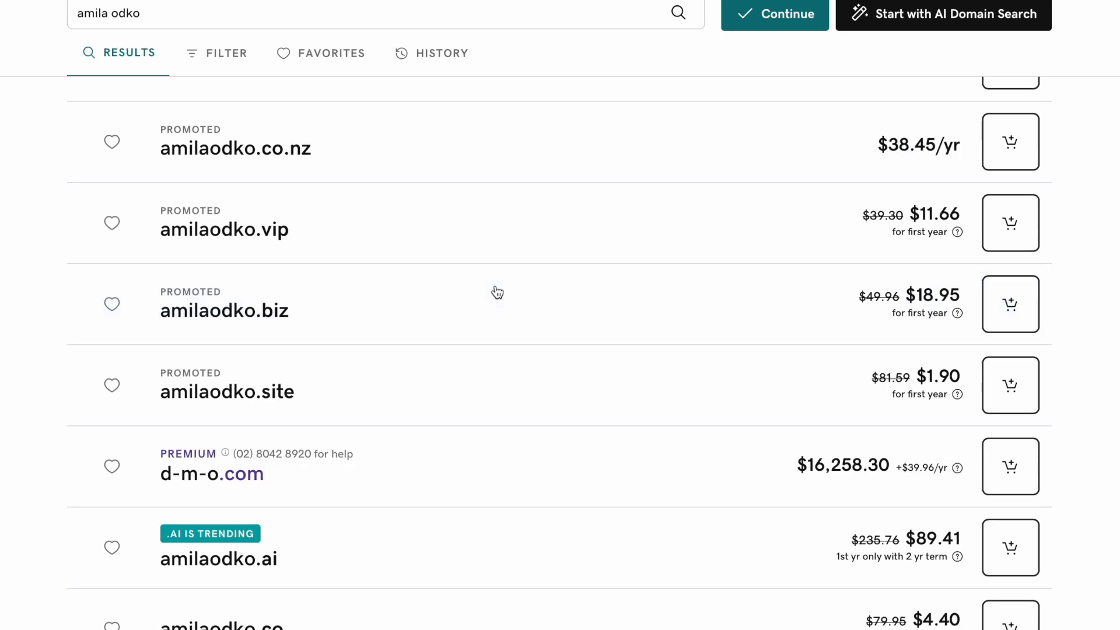
scroll(497, 292, "up", 13)
scroll(484, 276, "down", 2)
left_click(1010, 457)
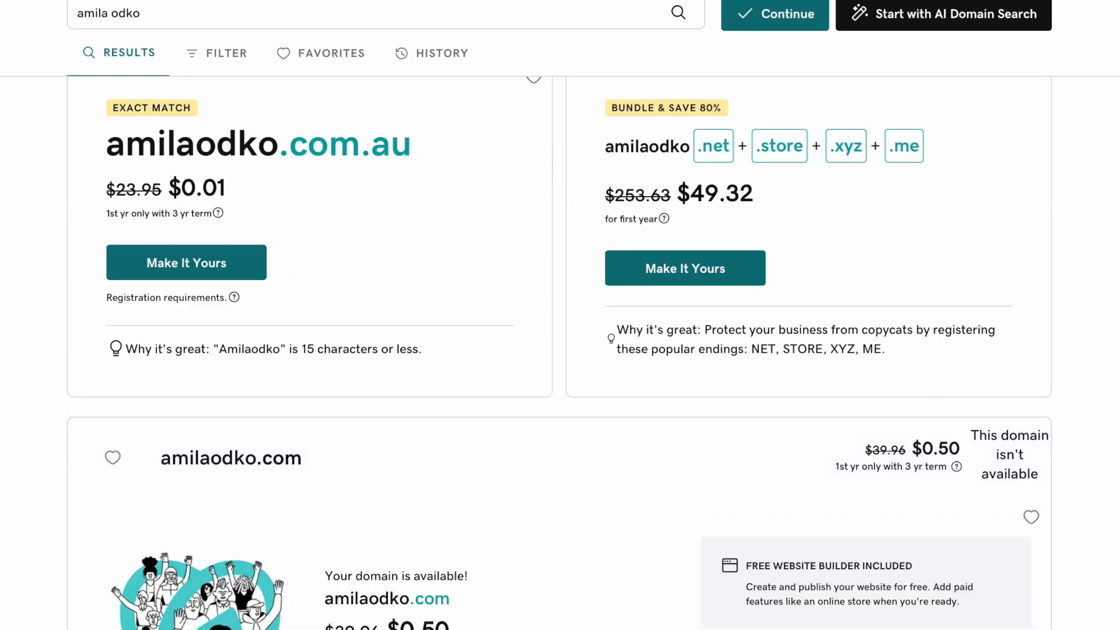
- Add the .com.au domain to the cart without Domain Protection or Professional Email, $47.91
left_click(775, 13)
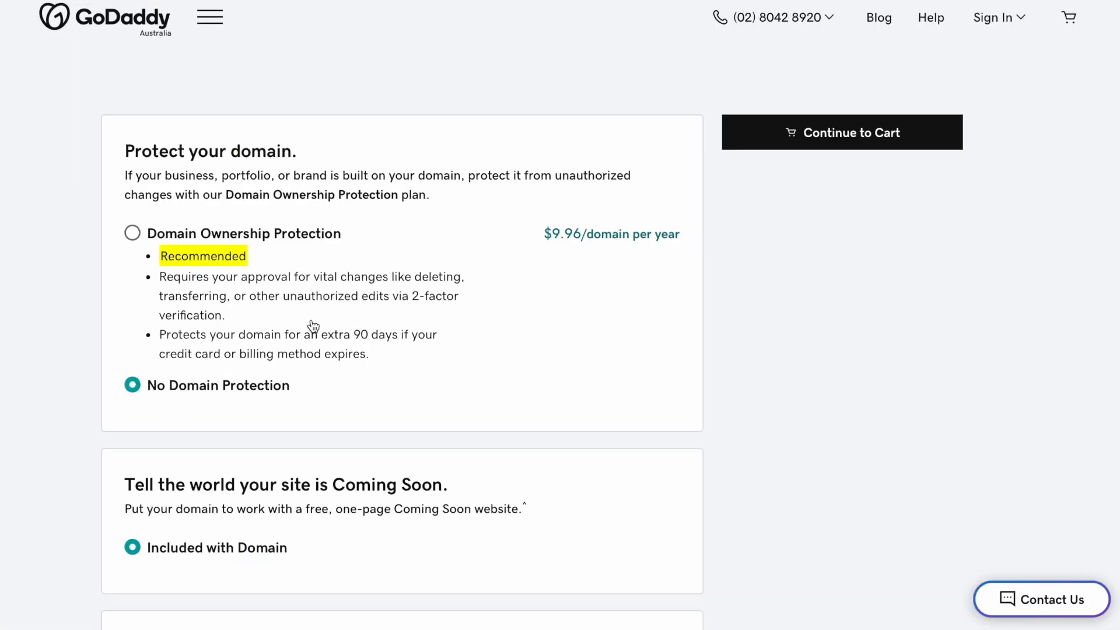
scroll(296, 326, "down", 10)
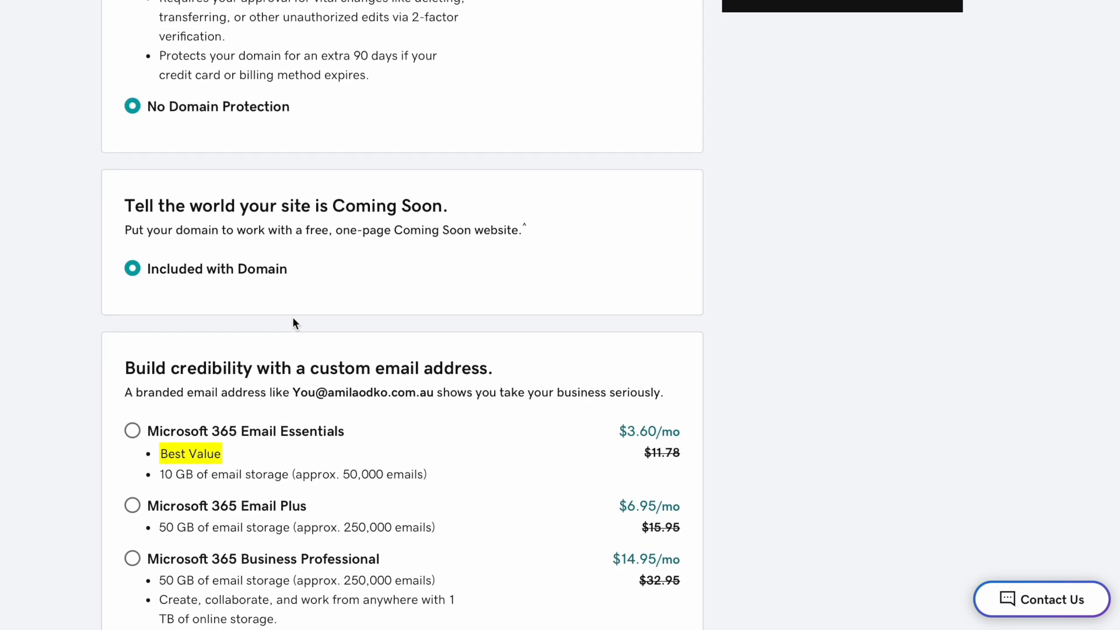
scroll(293, 320, "up", 1)
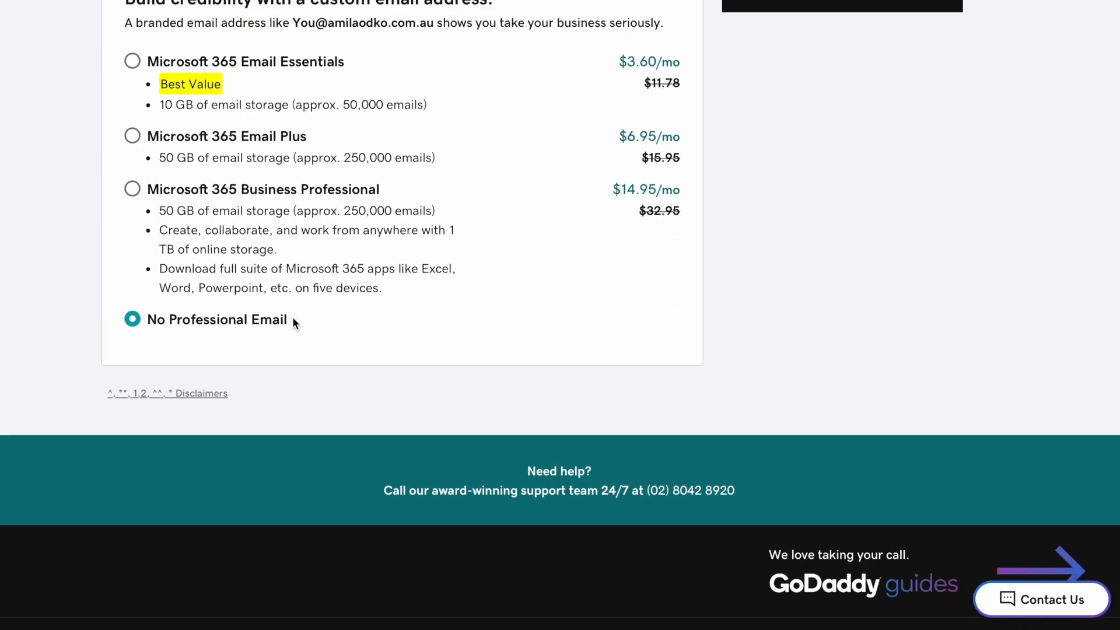
scroll(294, 324, "up", 2)
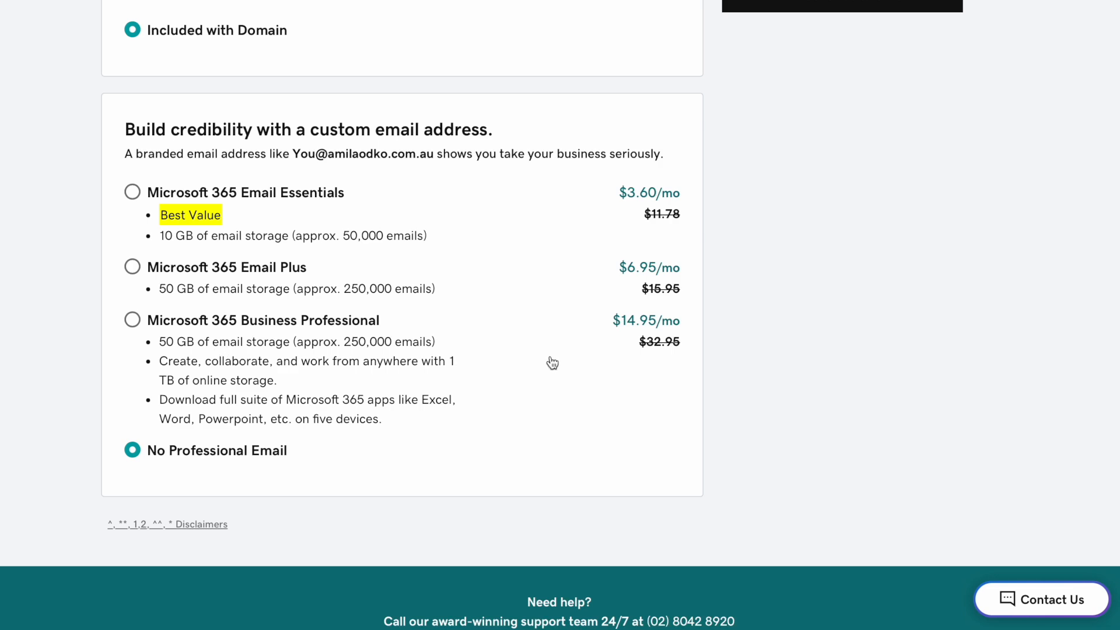
scroll(468, 360, "down", 2)
scroll(465, 358, "up", 10)
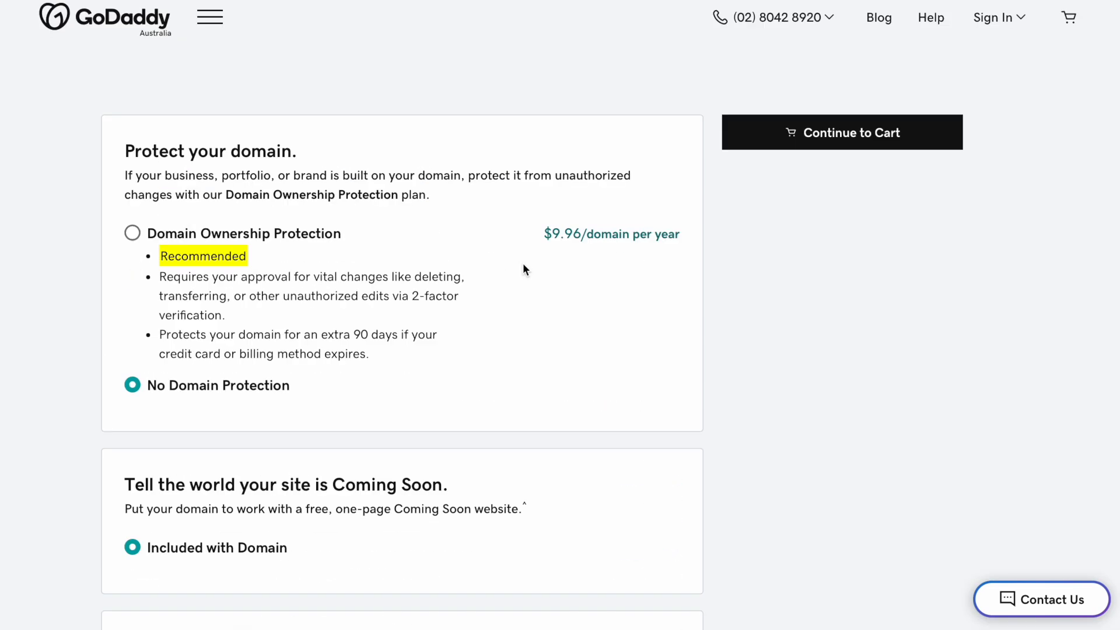
left_click(803, 126)
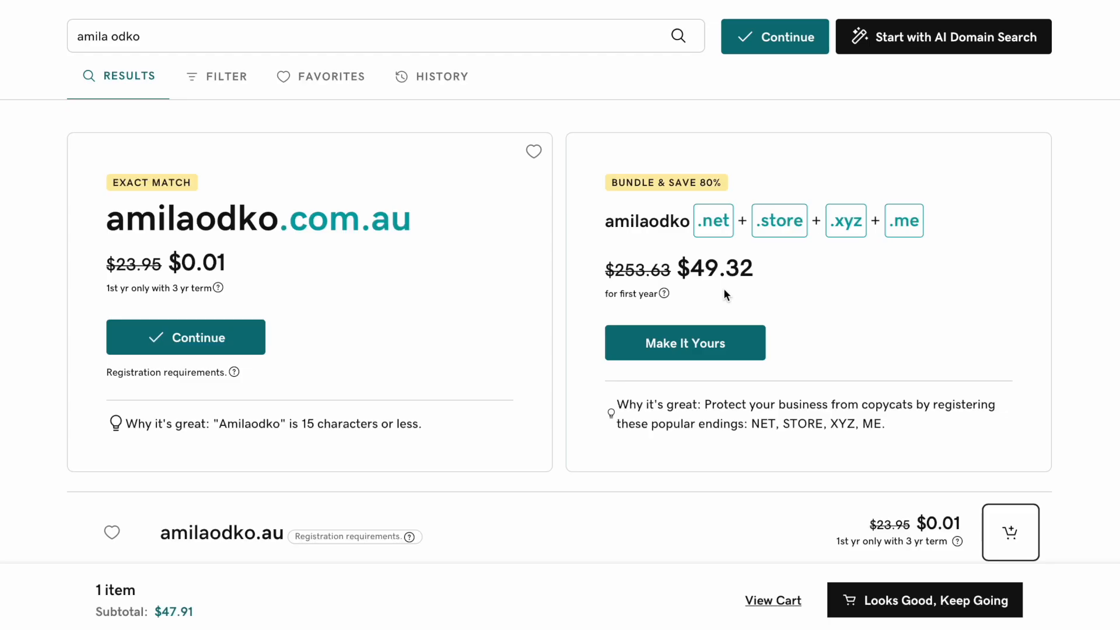
- Review the cart showing the .com.au domain on a 3-year term at $47.91
scroll(724, 288, "down", 5)
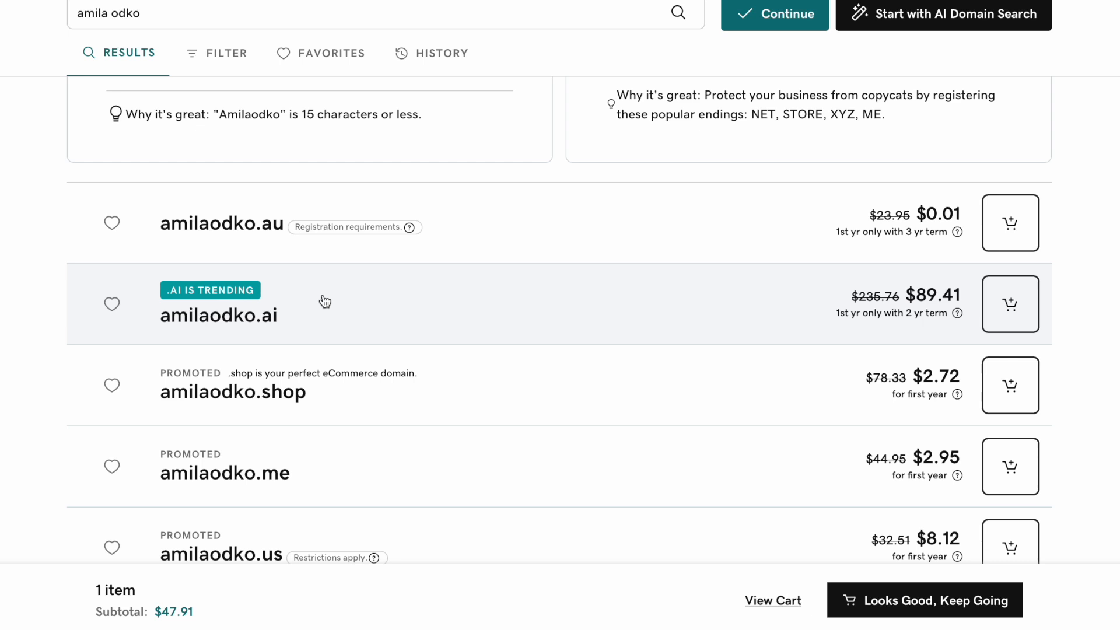
scroll(325, 301, "down", 3)
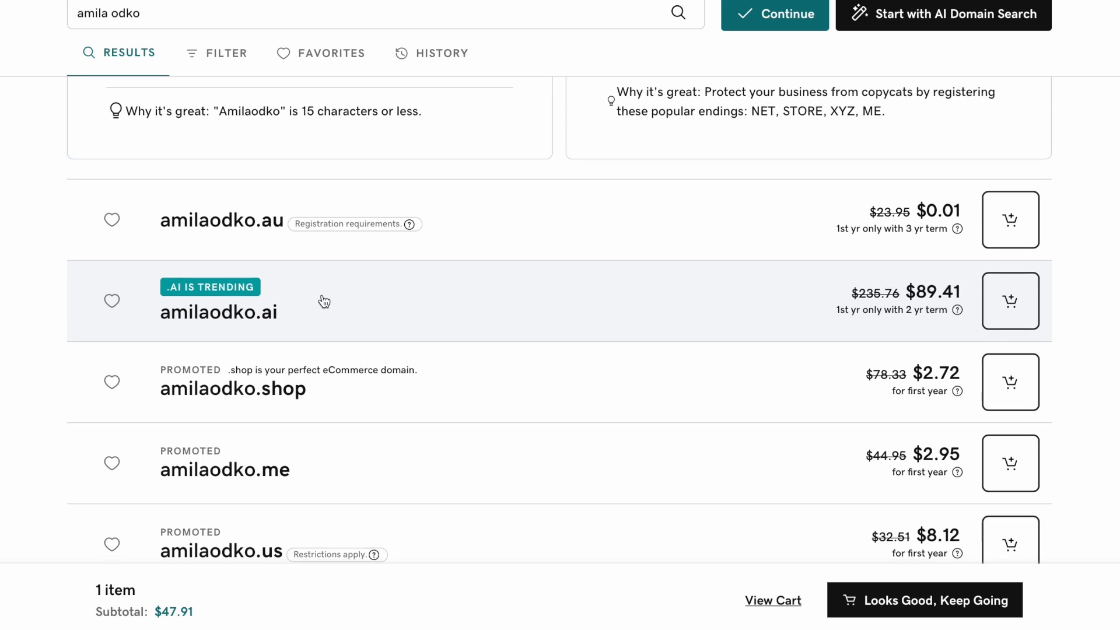
scroll(296, 403, "down", 5)
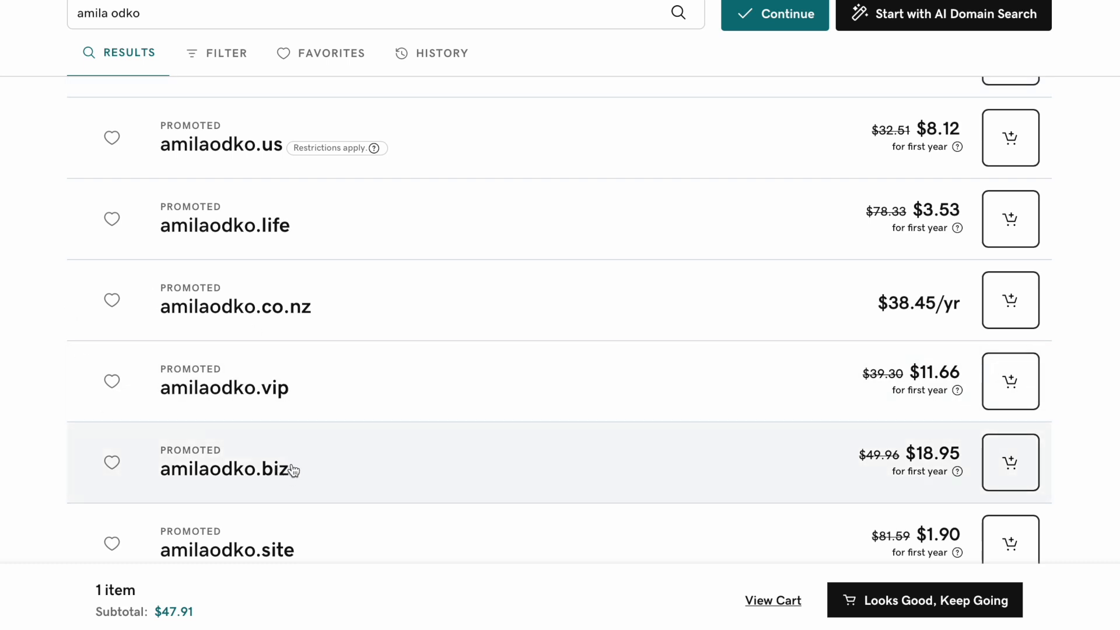
scroll(294, 471, "up", 5)
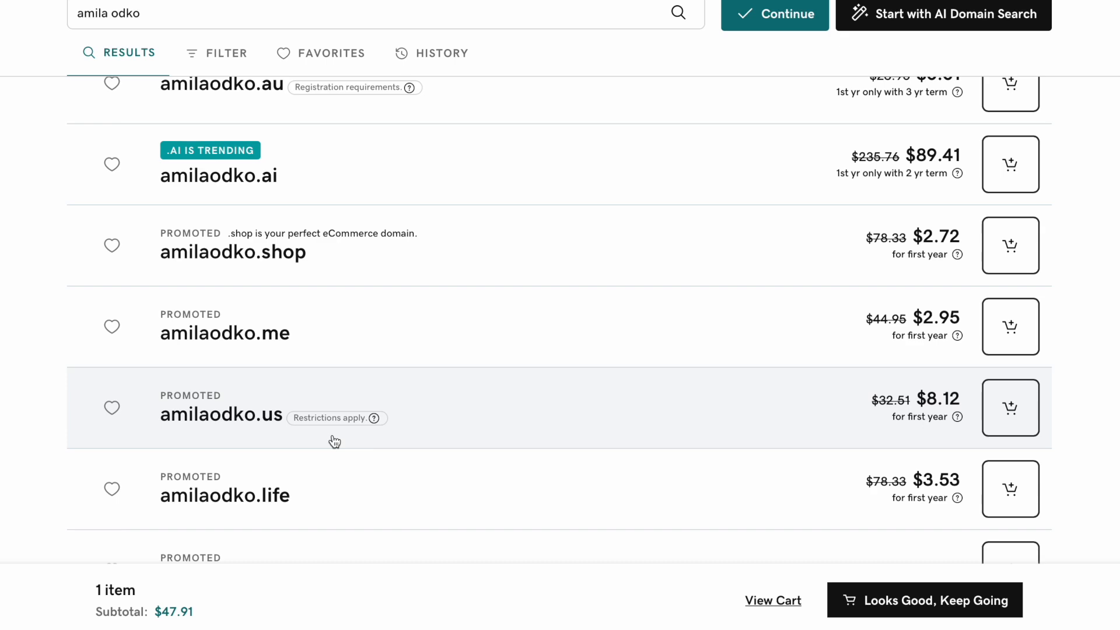
scroll(334, 442, "down", 5)
scroll(334, 442, "up", 10)
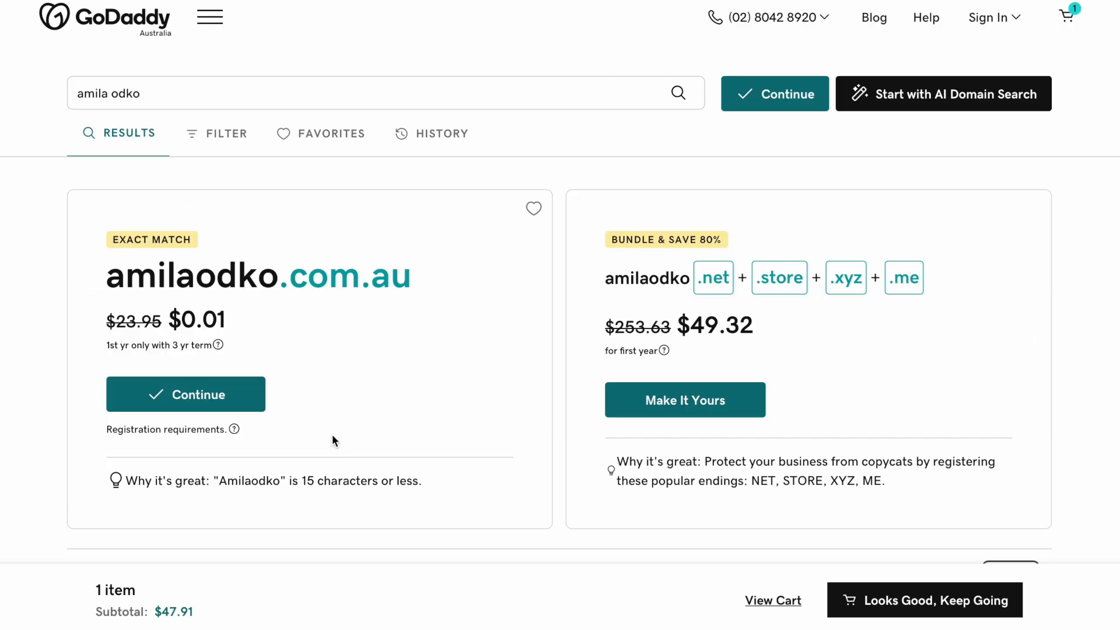
left_click(1066, 17)
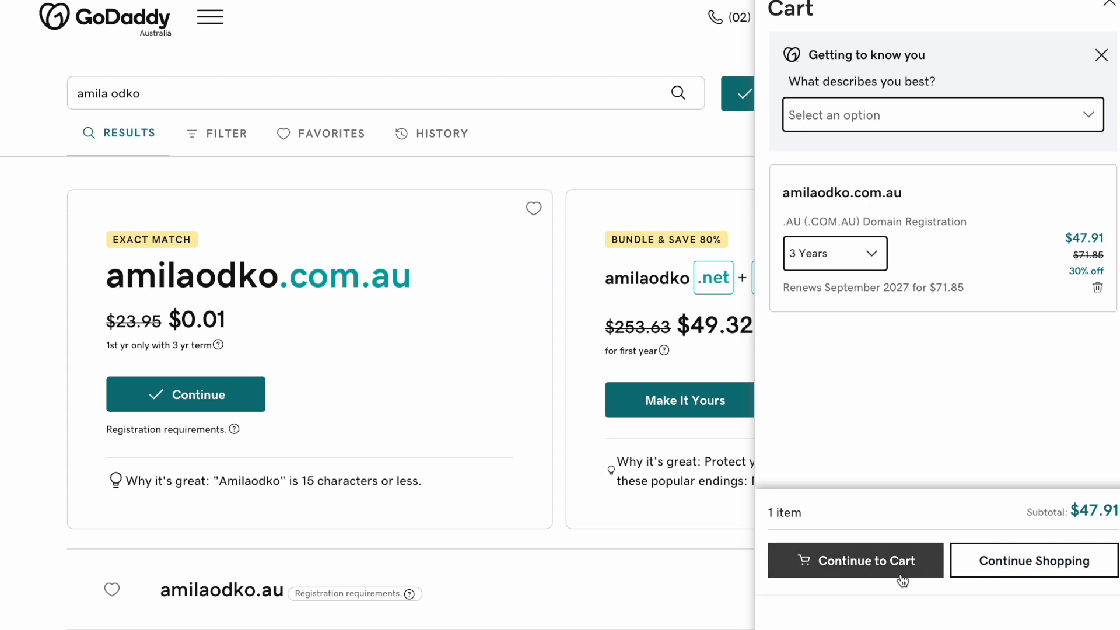
- Change the .com.au domain's registration term in the cart to 1 Year
left_click(872, 263)
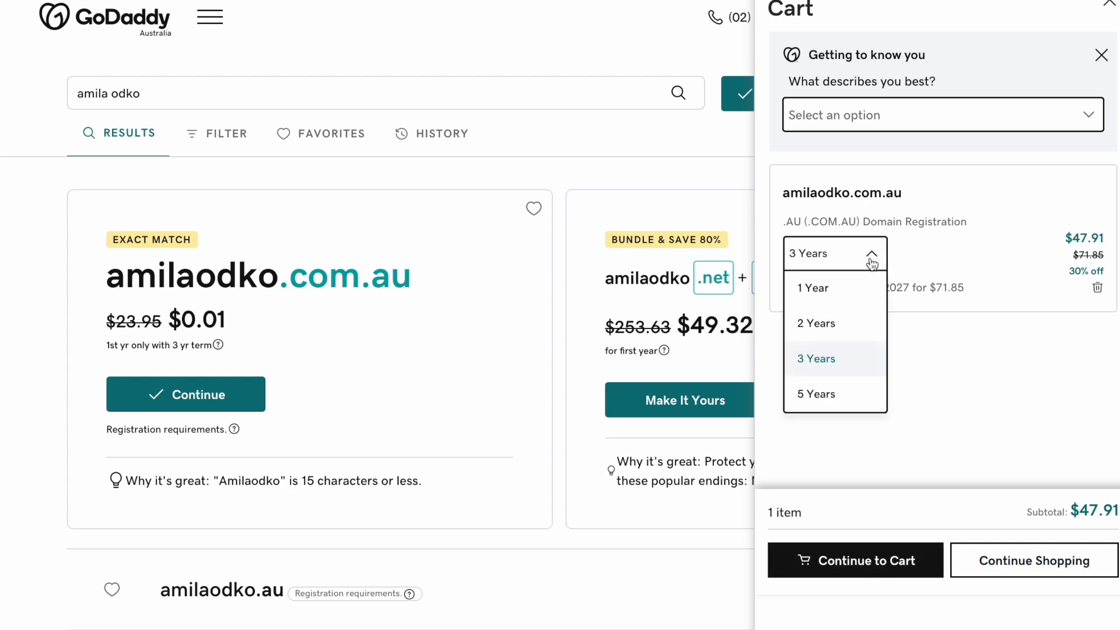
left_click(828, 296)
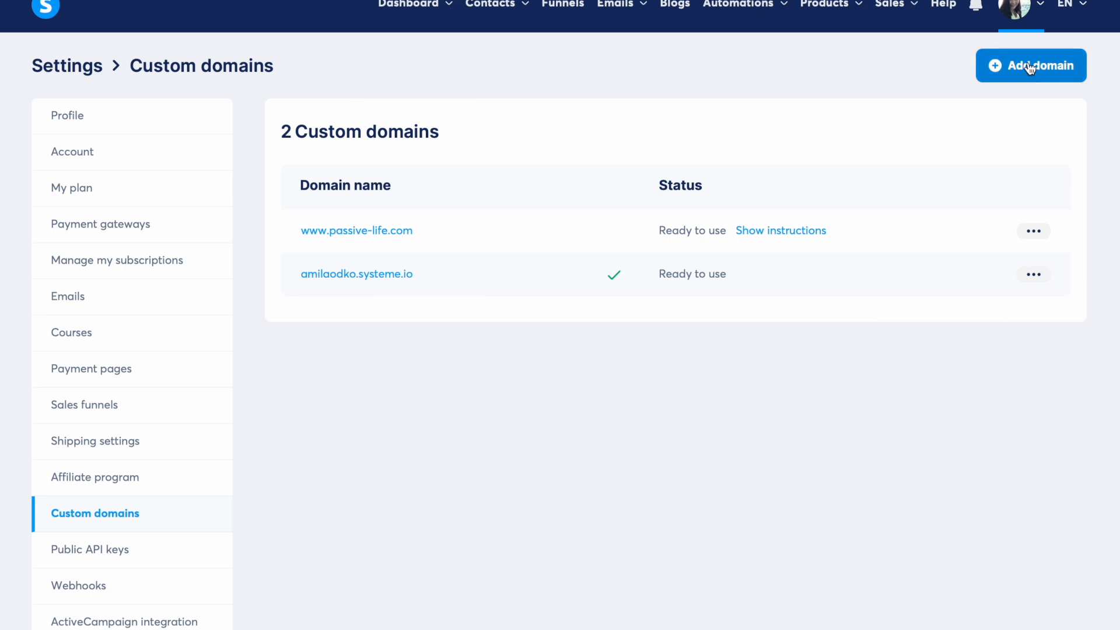
left_click(1030, 68)
type("www.the-mumpreneur.com")
left_click(571, 401)
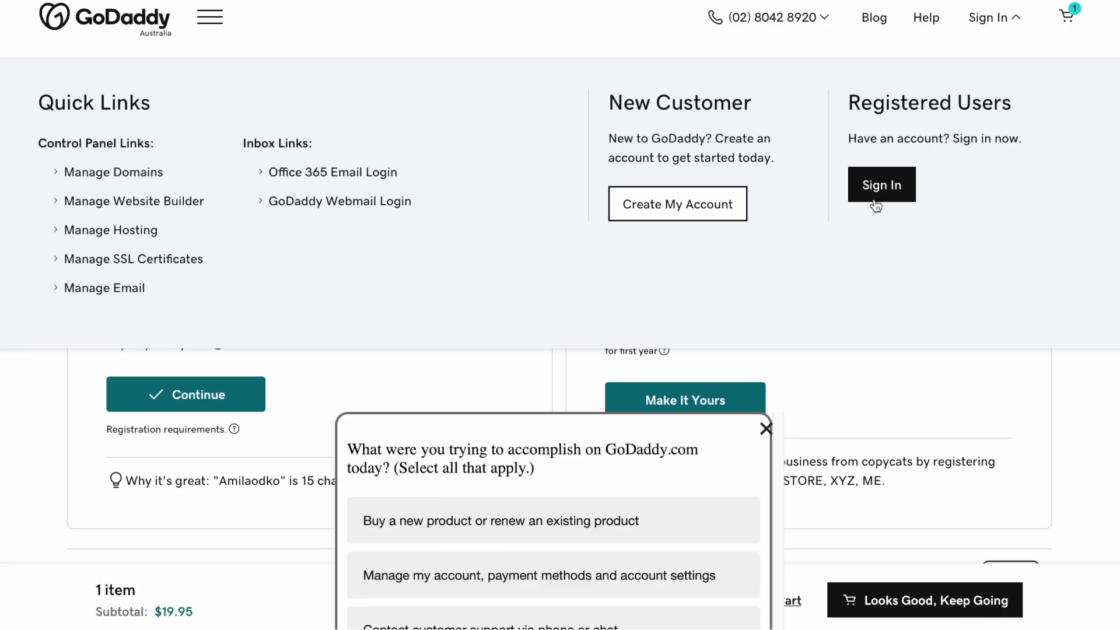
left_click(877, 200)
left_click(873, 197)
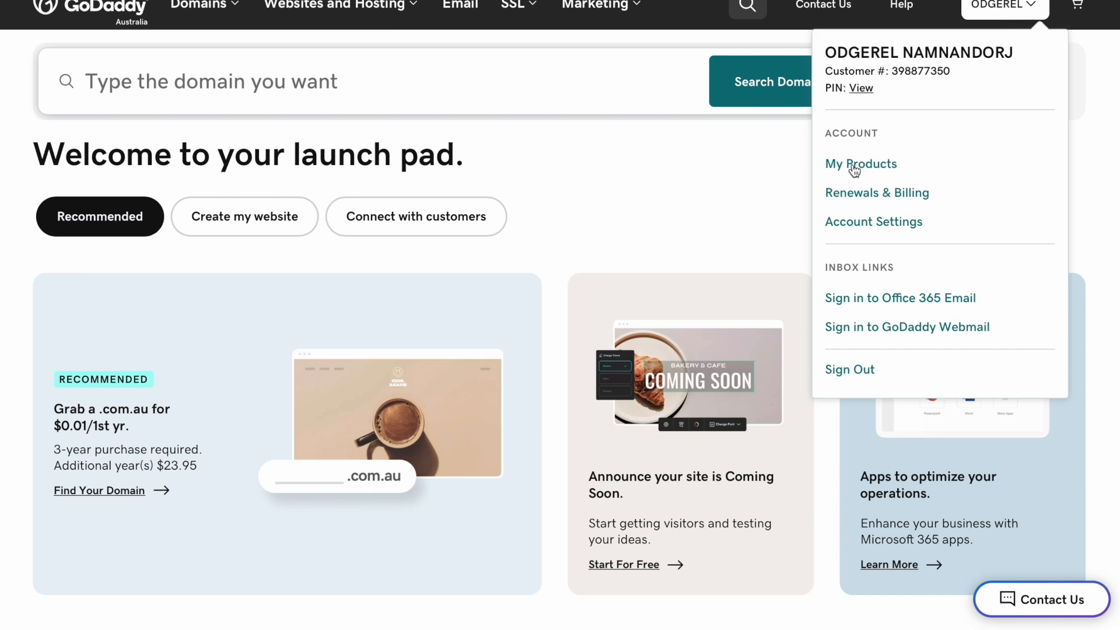
- Open GoDaddy's DNS management for passive-life.com from My Products
left_click(855, 169)
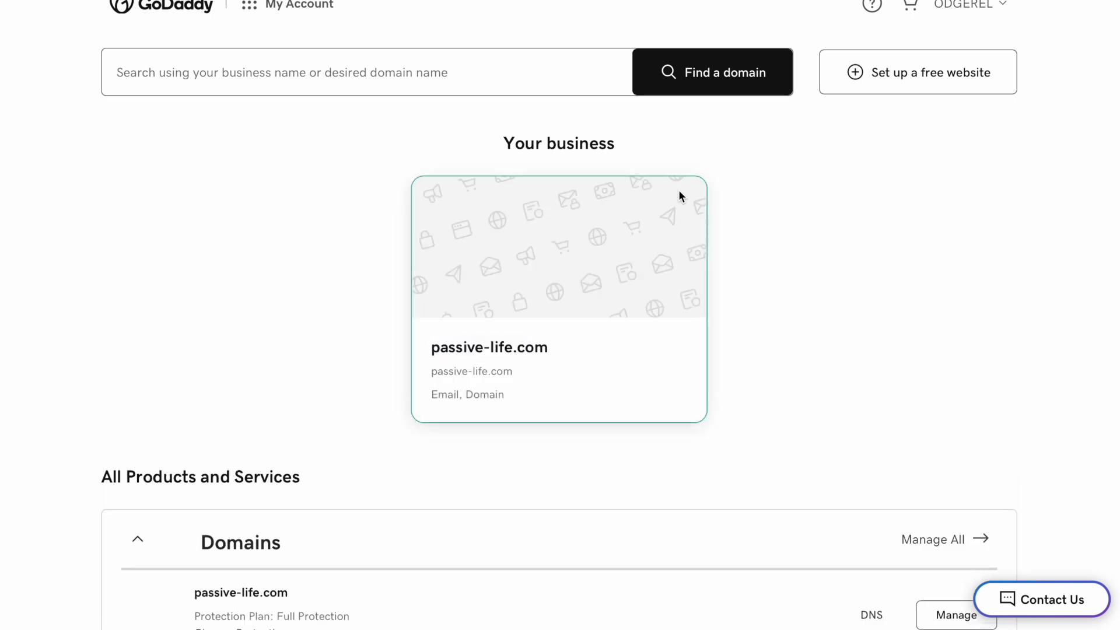
scroll(677, 201, "down", 5)
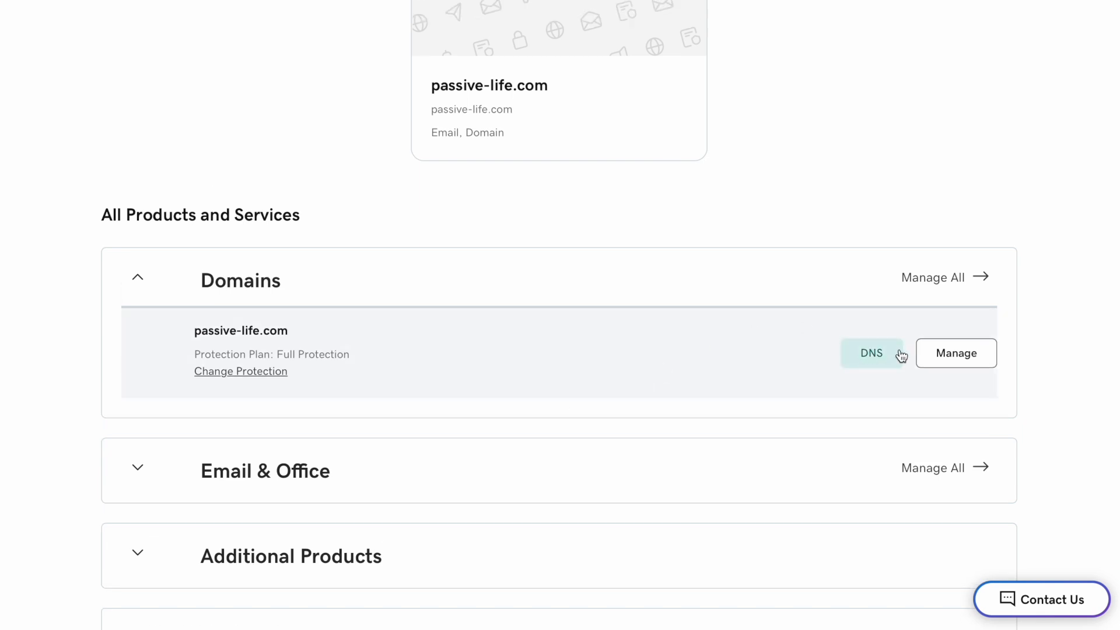
left_click(871, 352)
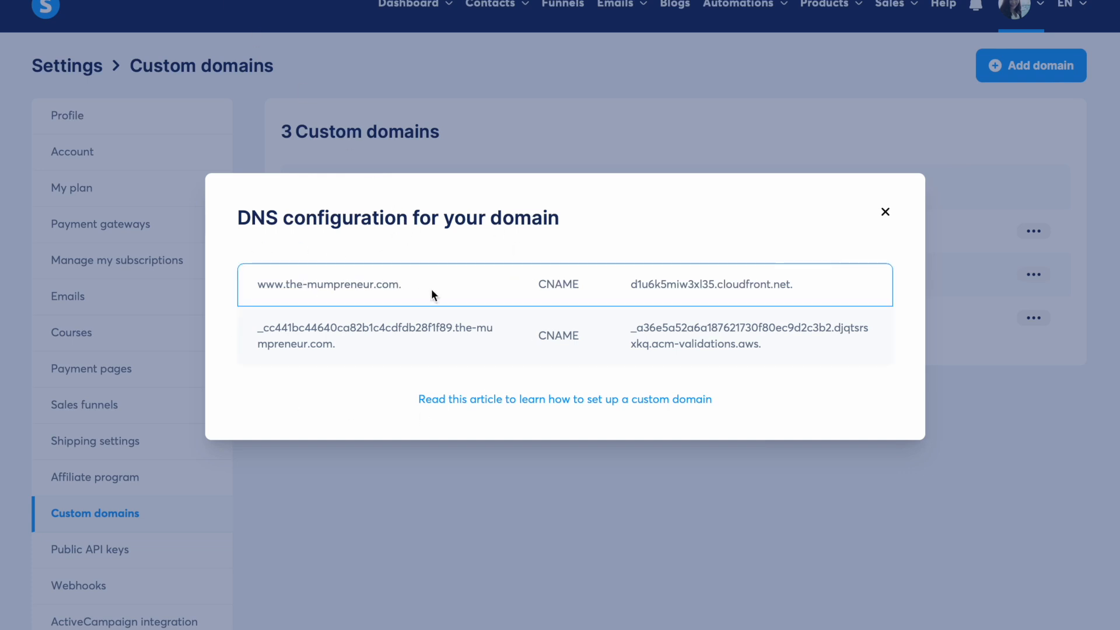
left_click_drag(415, 284, 255, 285)
key("ctrl+c")
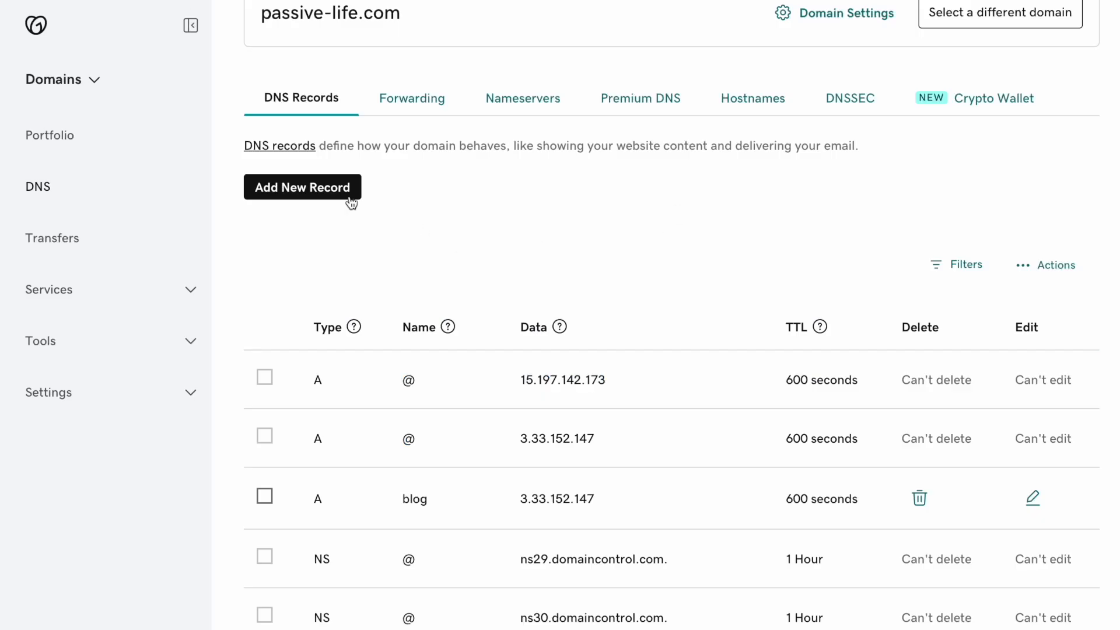
left_click(306, 188)
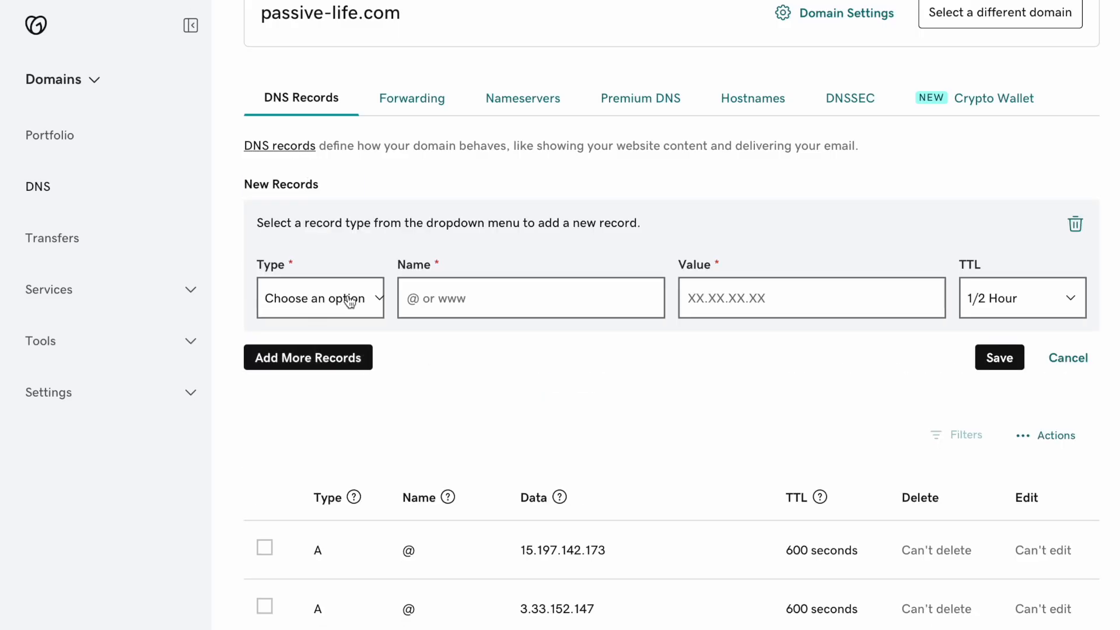
left_click(349, 301)
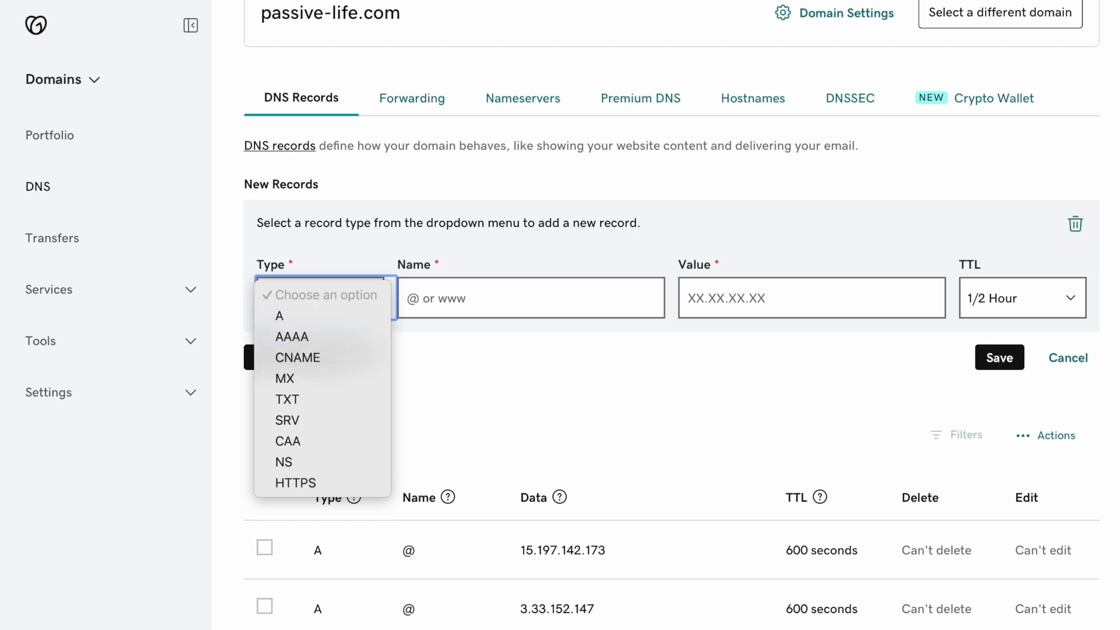
key("Escape")
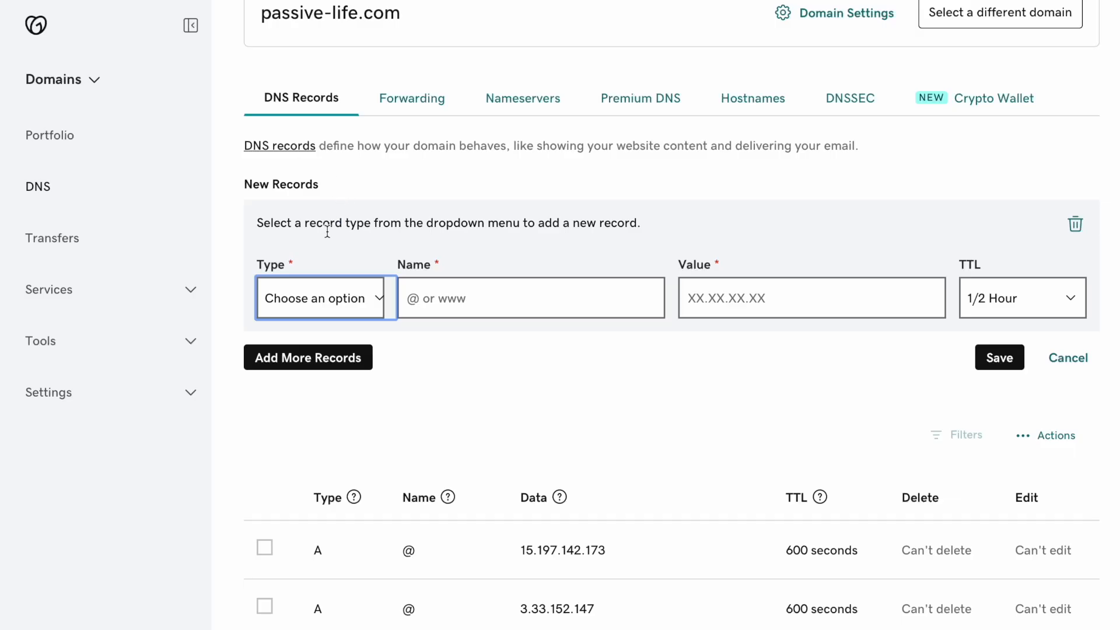
left_click(341, 294)
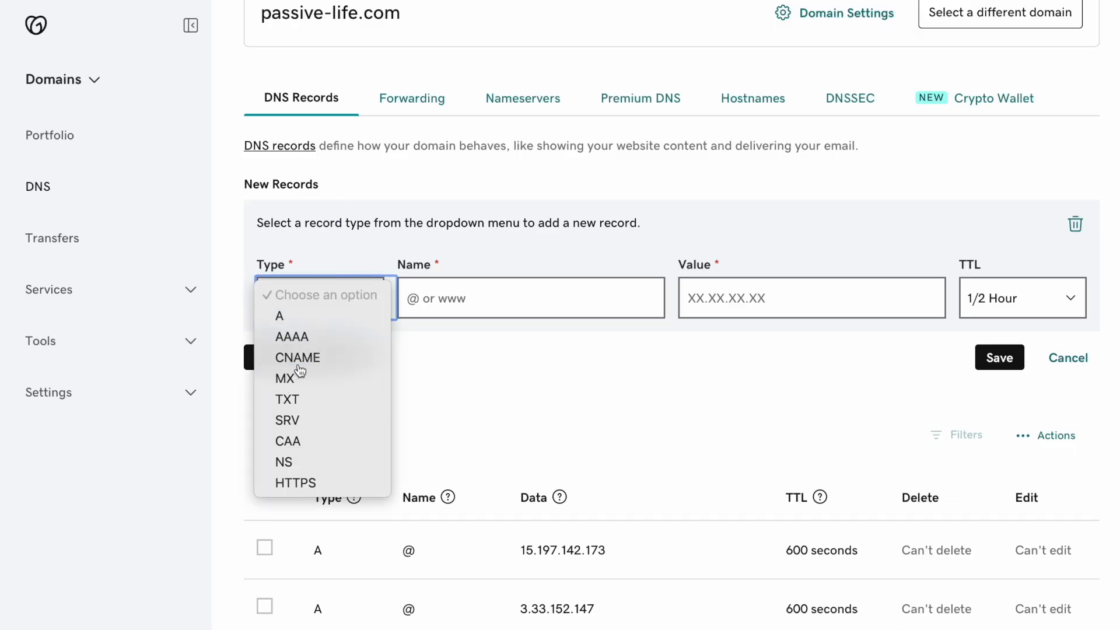
left_click(350, 359)
left_click(420, 292)
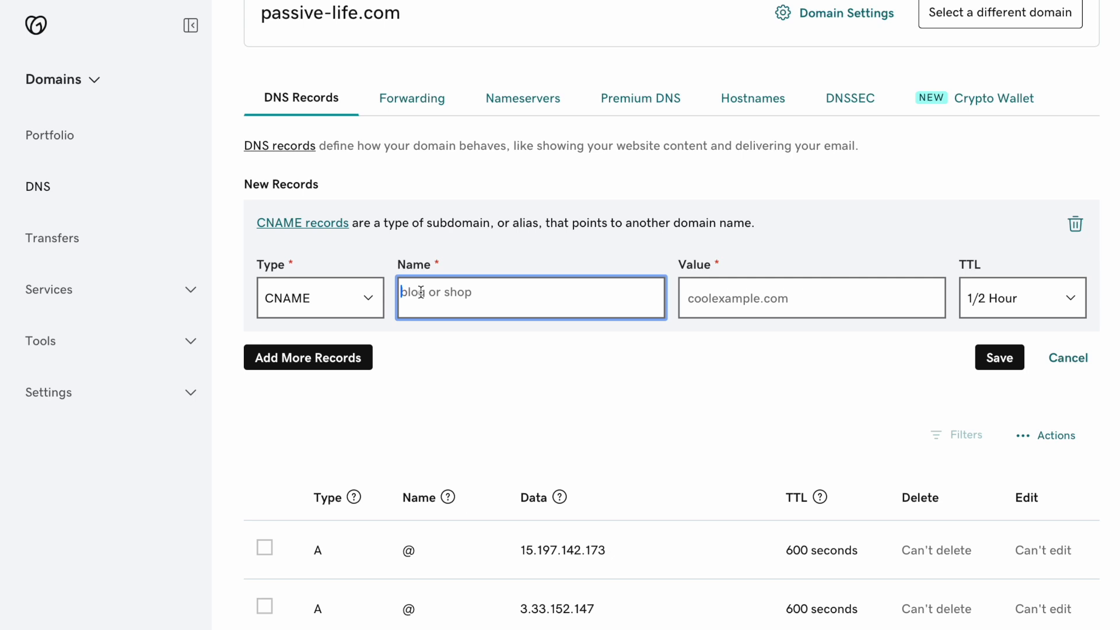
key("ctrl+v")
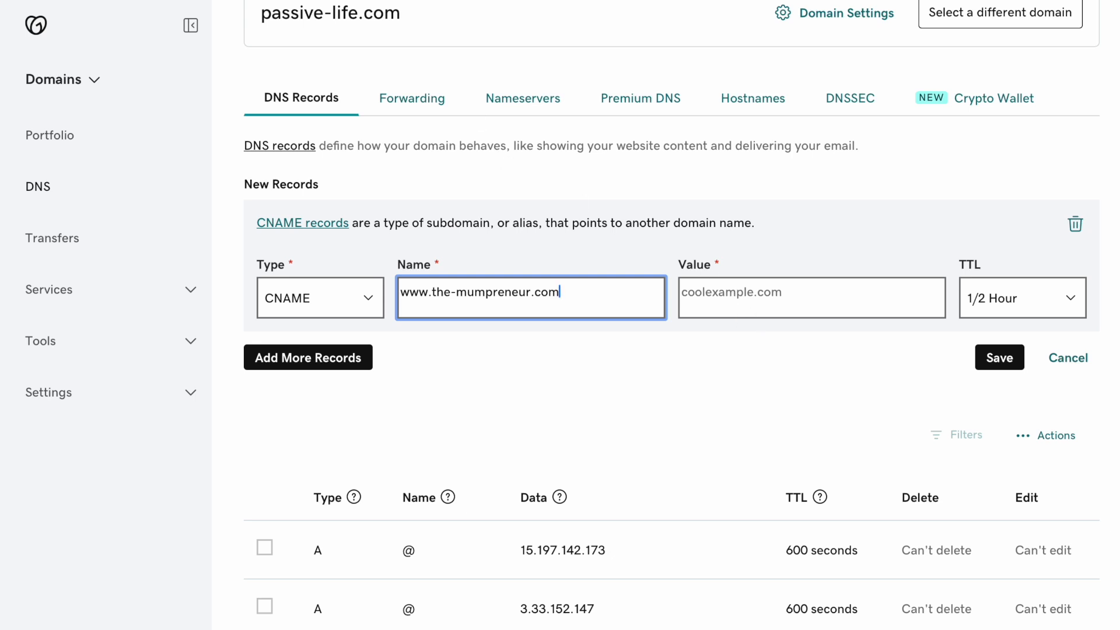
- Copy the cloudfront.net target value from systeme.io's DNS instructions
key("ctrl+shift+Tab")
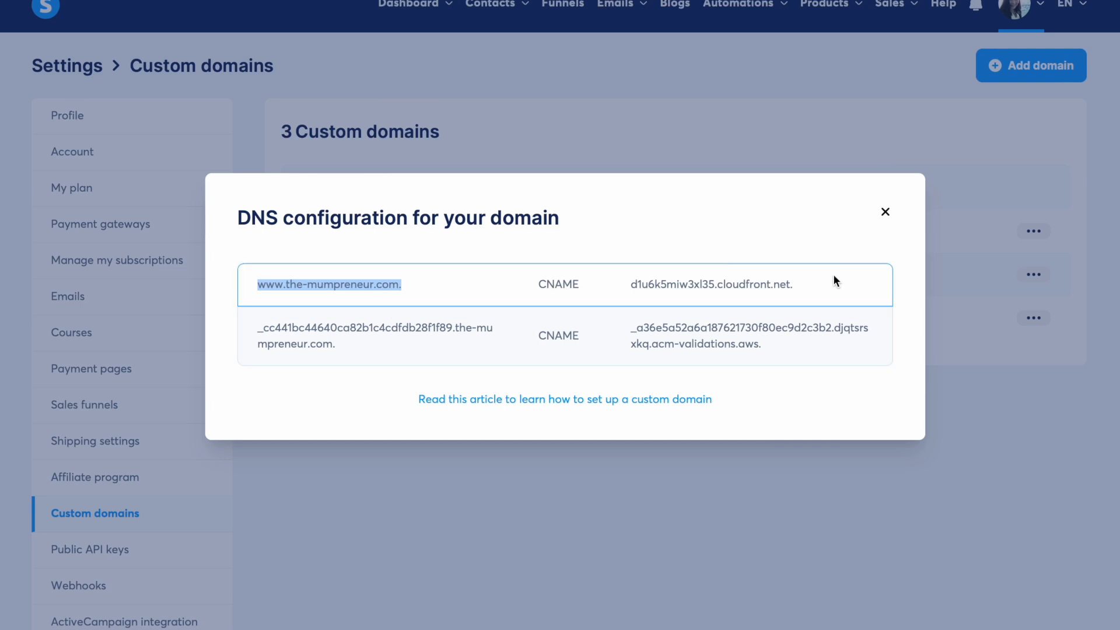
left_click_drag(792, 284, 632, 286)
key("ctrl+c")
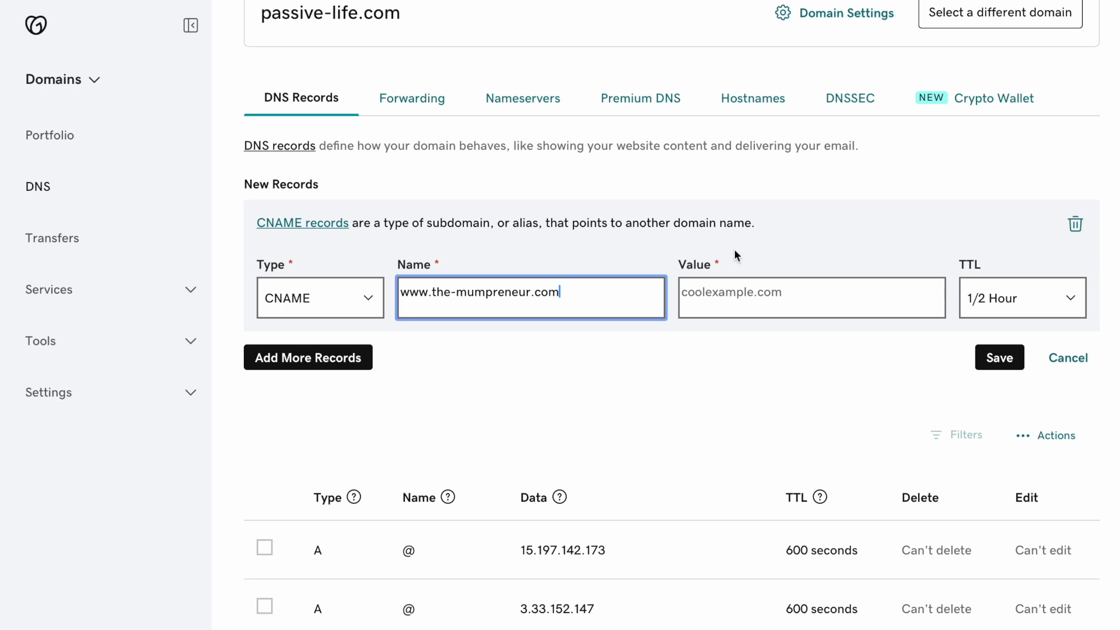
left_click(737, 292)
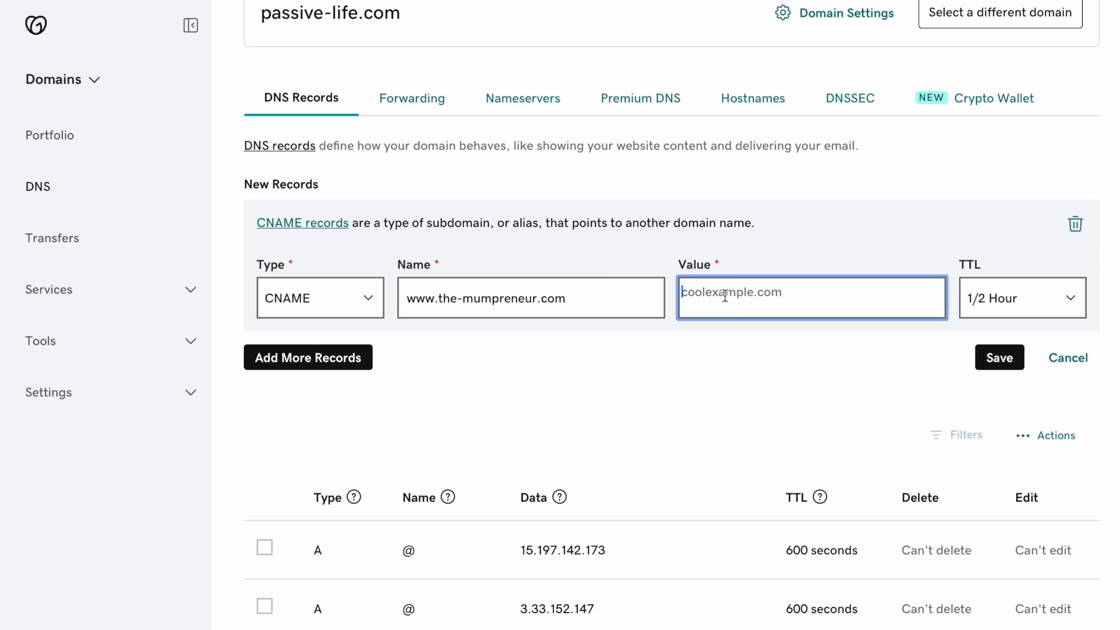
- Point the CNAME at d1u6k5miw3xl35.cloudfront.net, add a second record row, and copy the next host
key("ctrl+v")
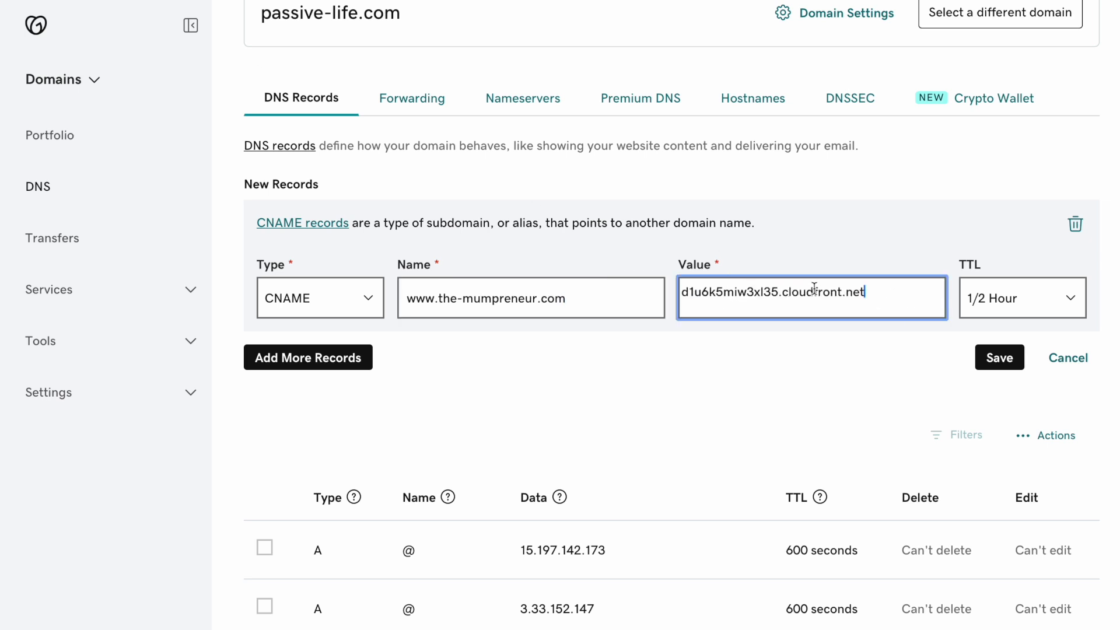
left_click(301, 361)
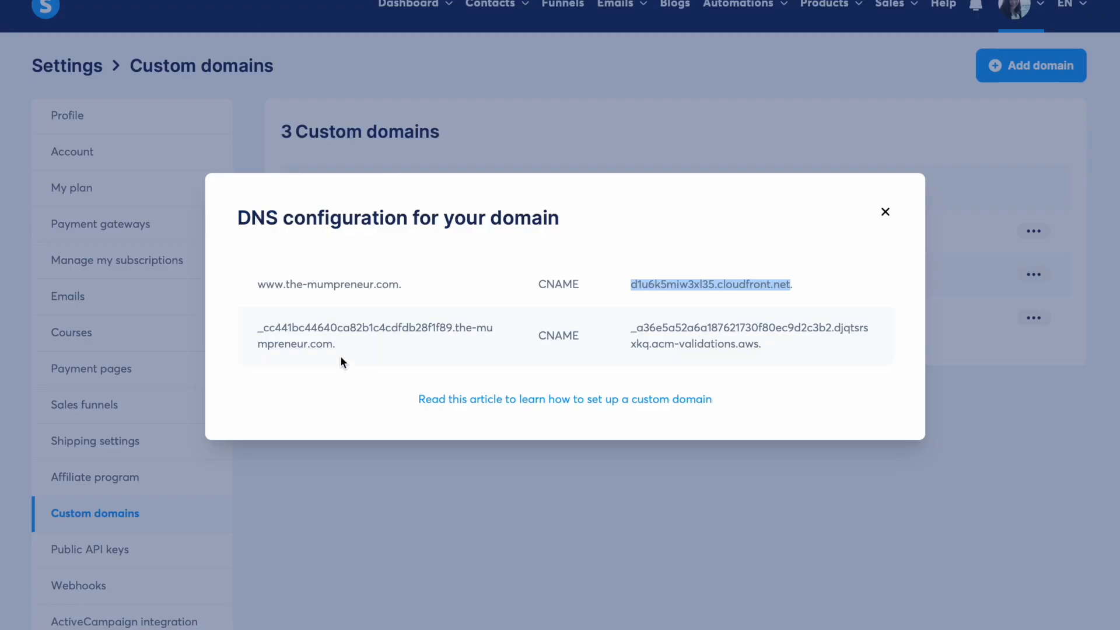
left_click_drag(333, 344, 247, 329)
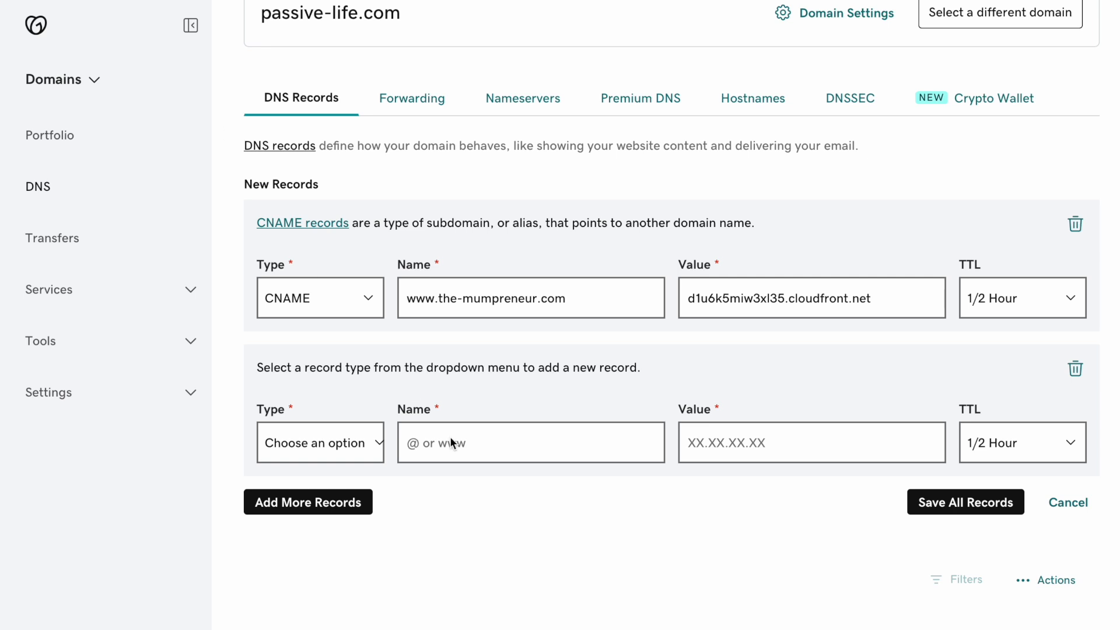
- Make the second GoDaddy record a CNAME with the ACM validation host and value, then save all records
left_click(327, 442)
left_click(301, 510)
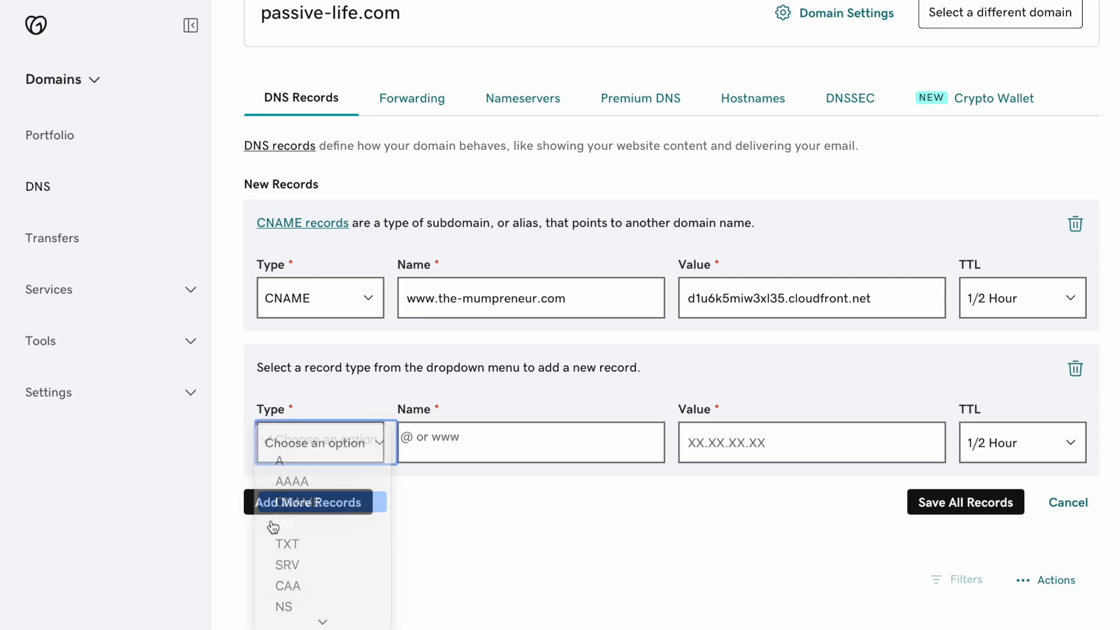
left_click(450, 439)
key("ctrl+v")
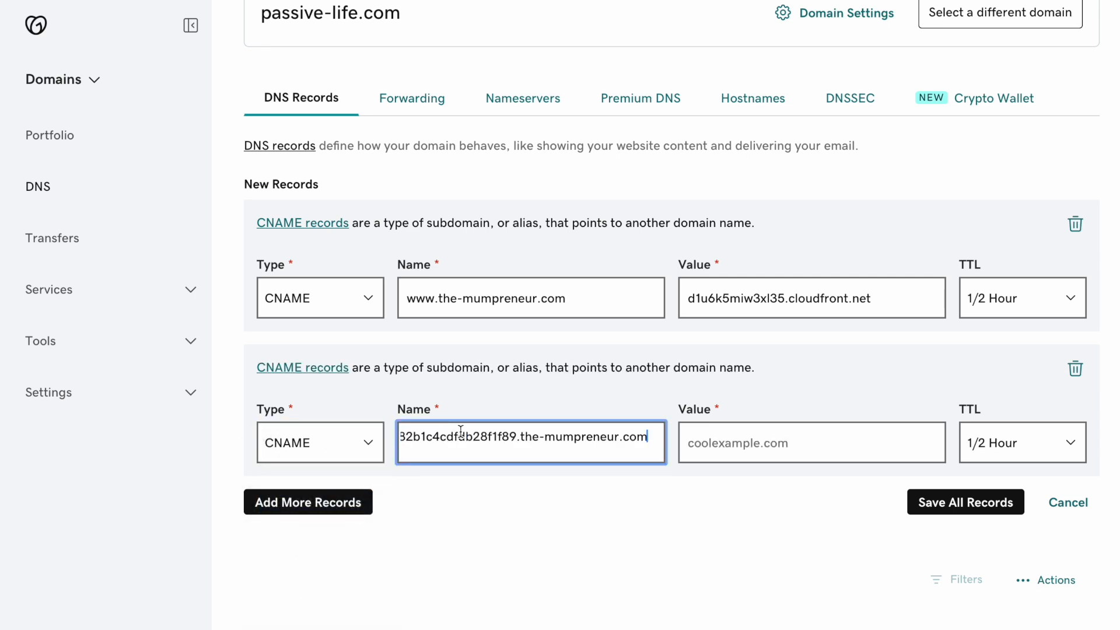
left_click(707, 439)
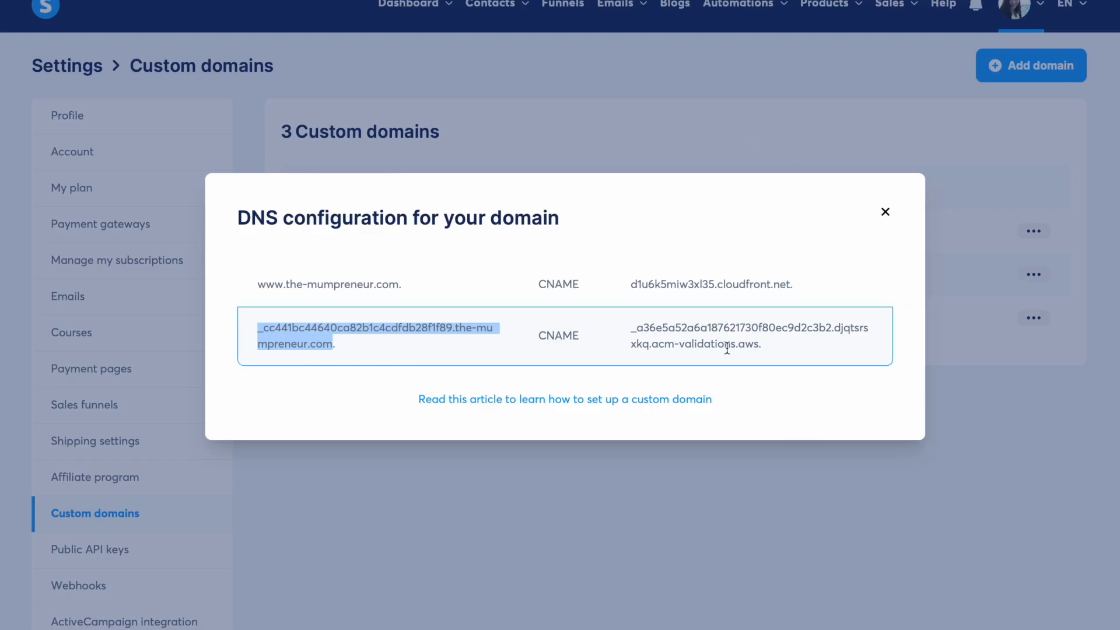
left_click_drag(758, 343, 628, 318)
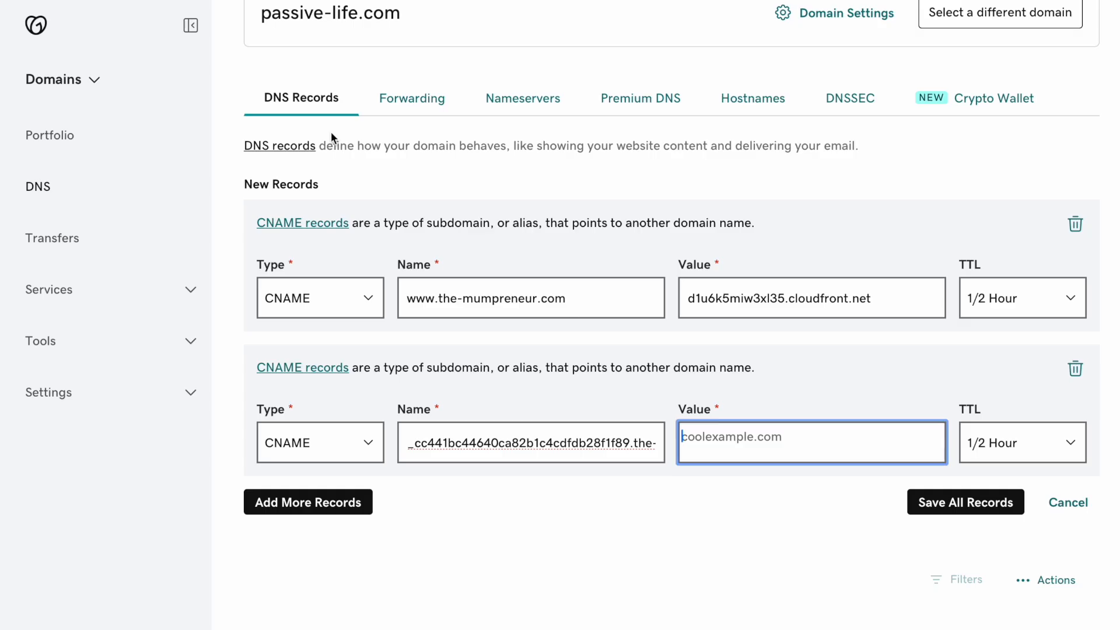
key("ctrl+v")
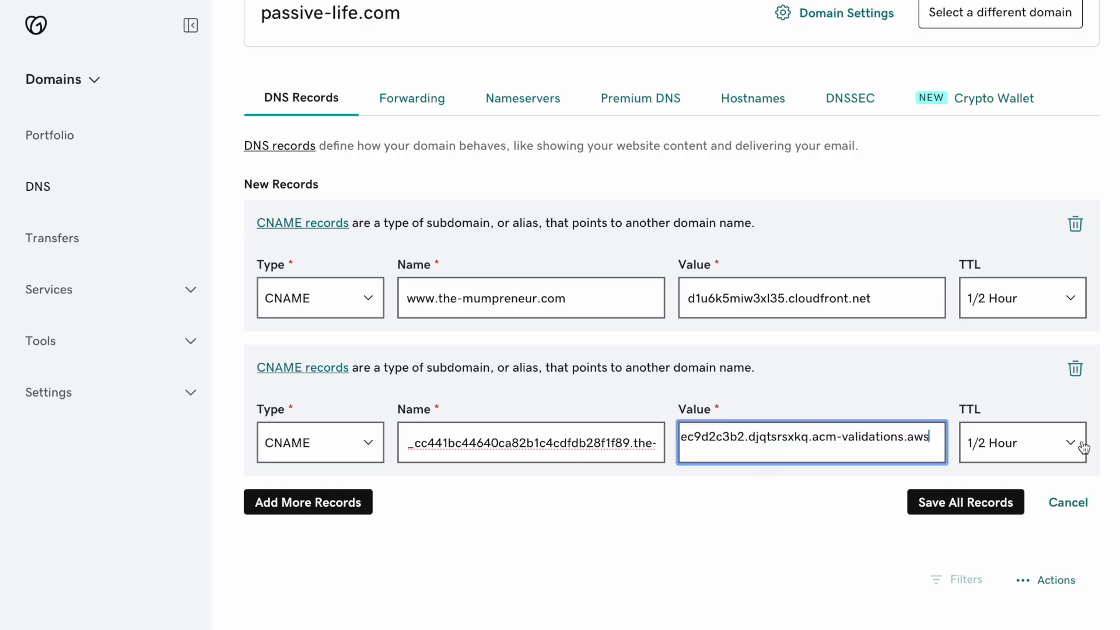
scroll(891, 374, "down", 1)
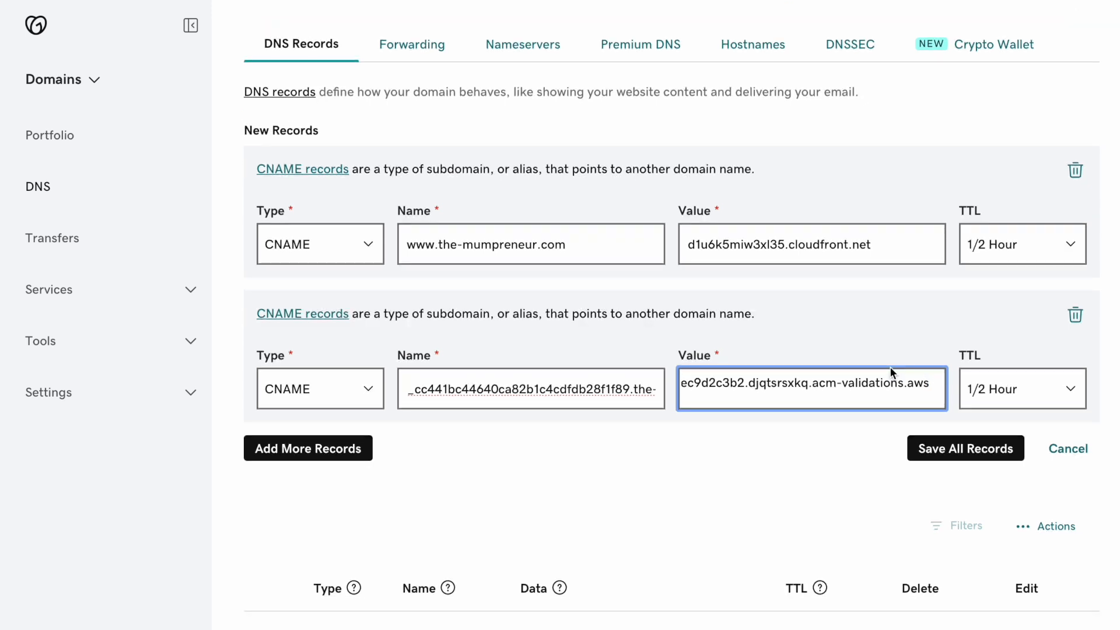
left_click(963, 454)
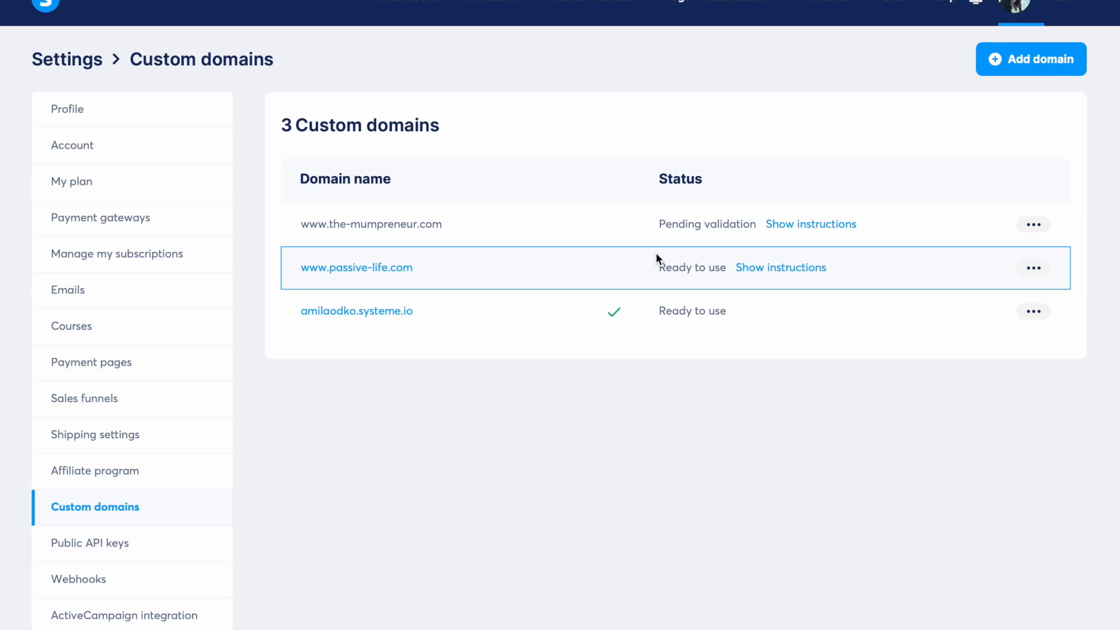
scroll(538, 277, "down", 1)
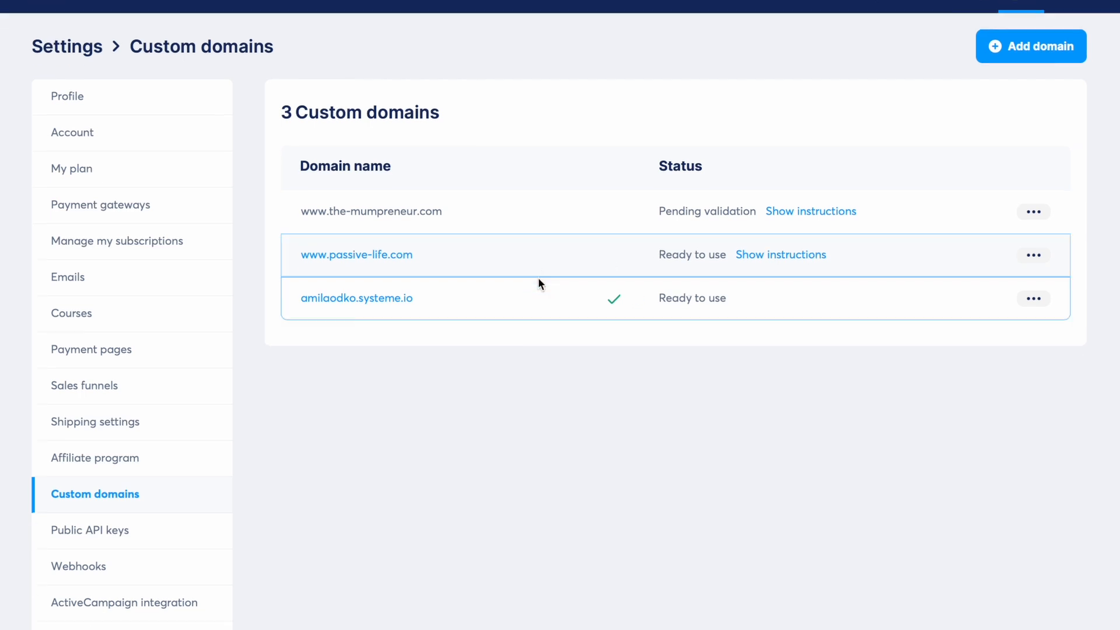
scroll(538, 278, "up", 1)
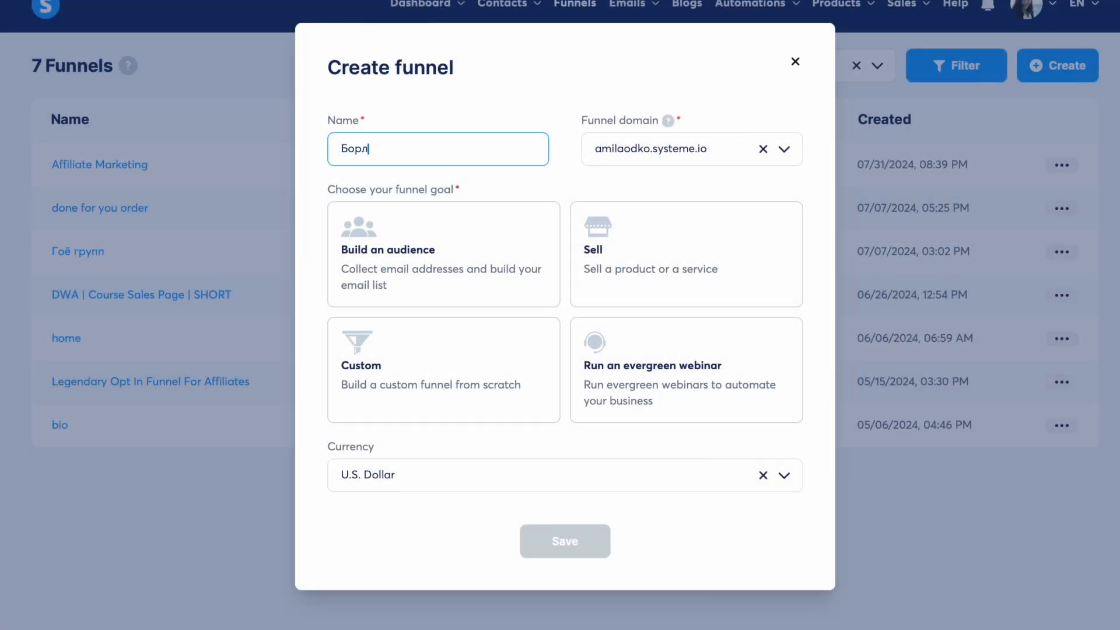
type("лалтын хуудас")
left_click(783, 149)
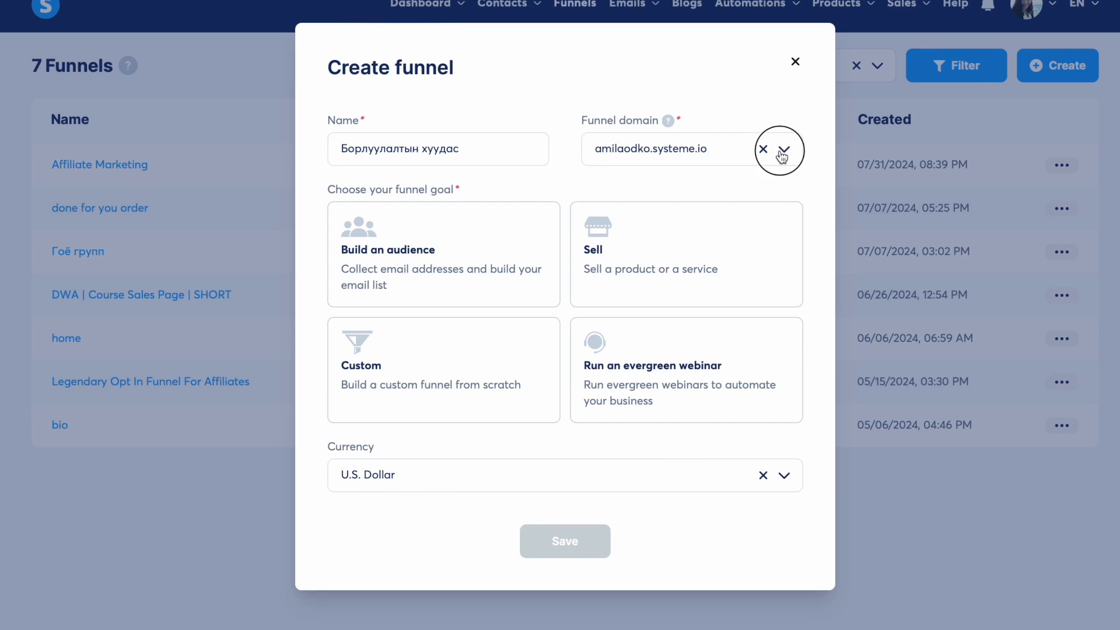
left_click(684, 218)
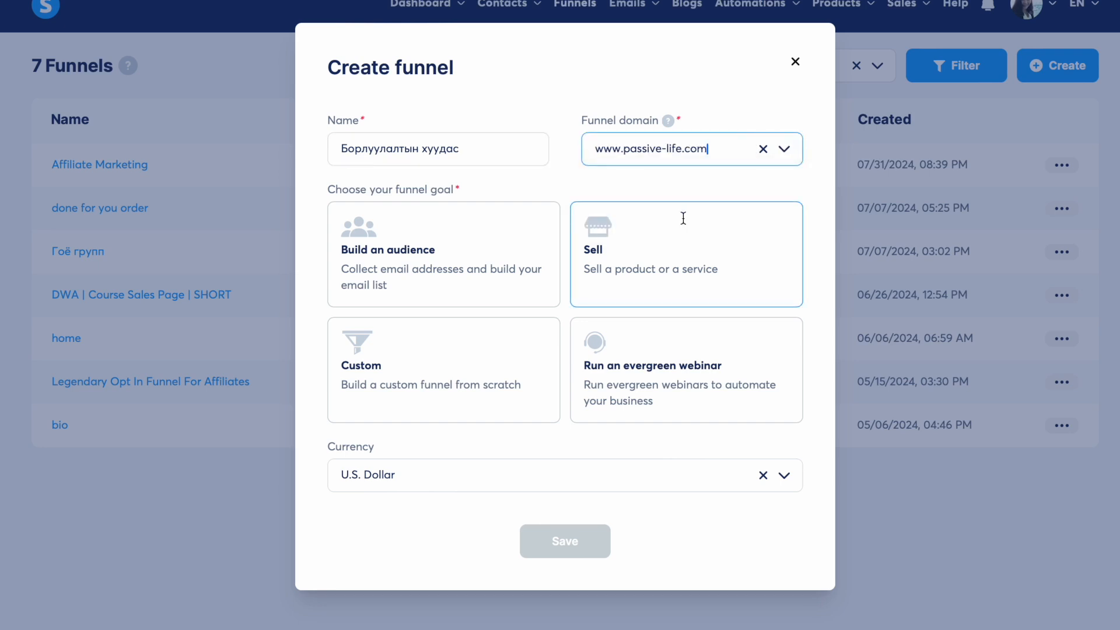
left_click(784, 152)
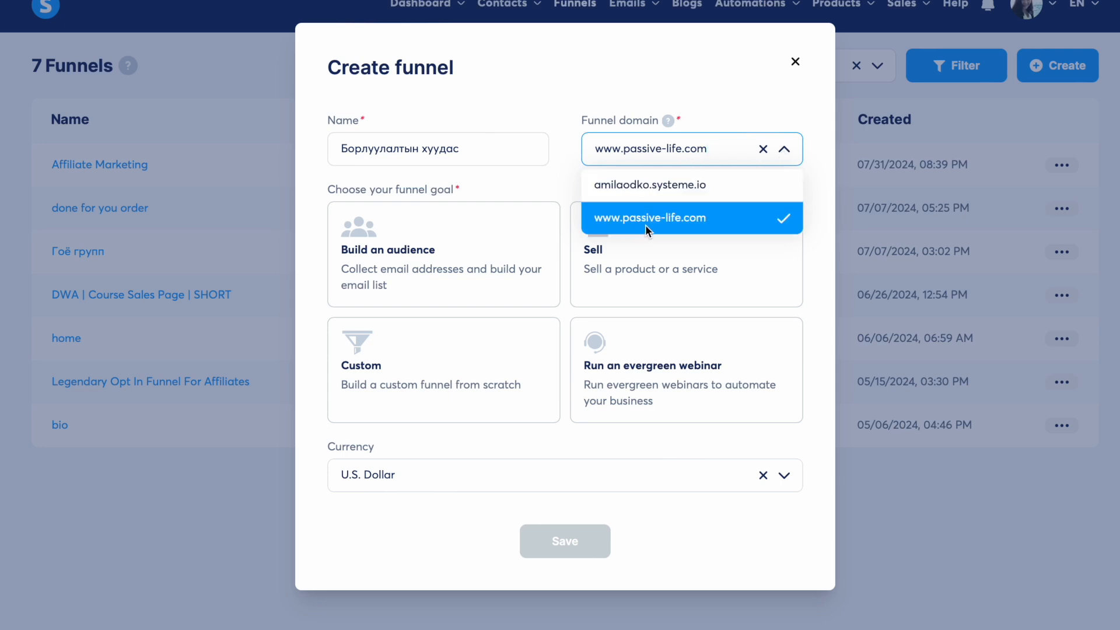
left_click(784, 153)
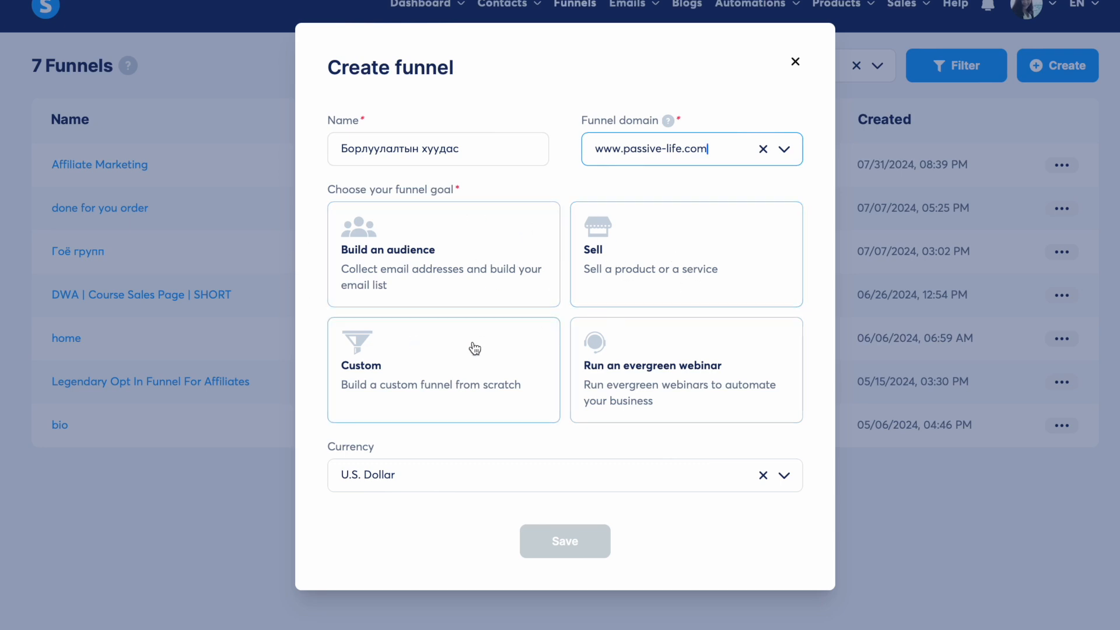
left_click(438, 353)
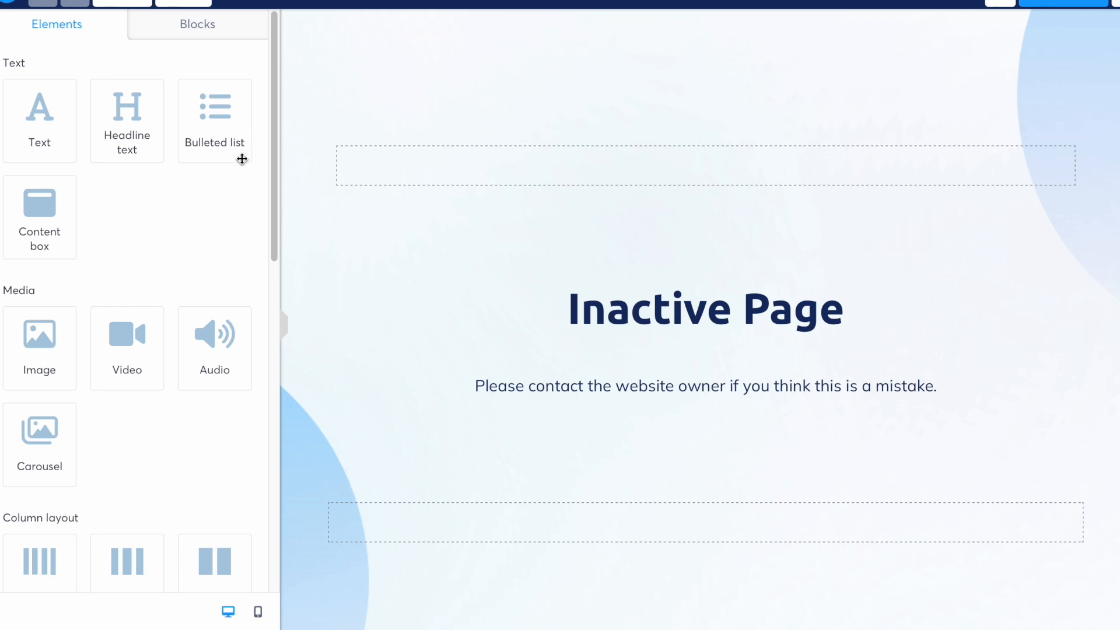
- Drop an Image element at the top of the canvas above the Inactive Page heading
left_click_drag(30, 358, 635, 109)
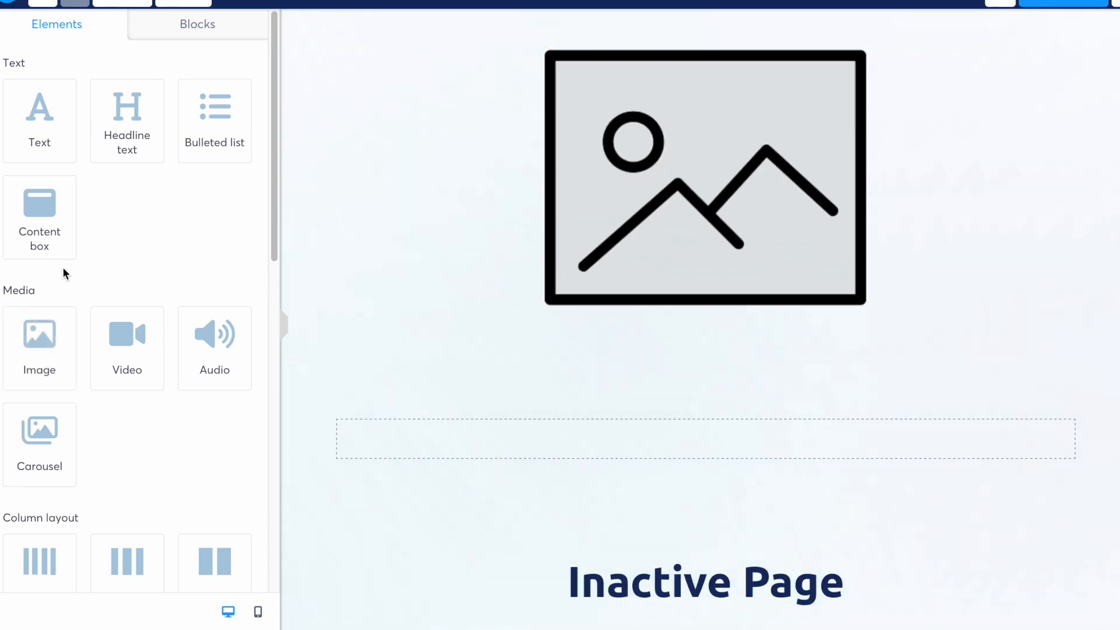
scroll(80, 337, "down", 2)
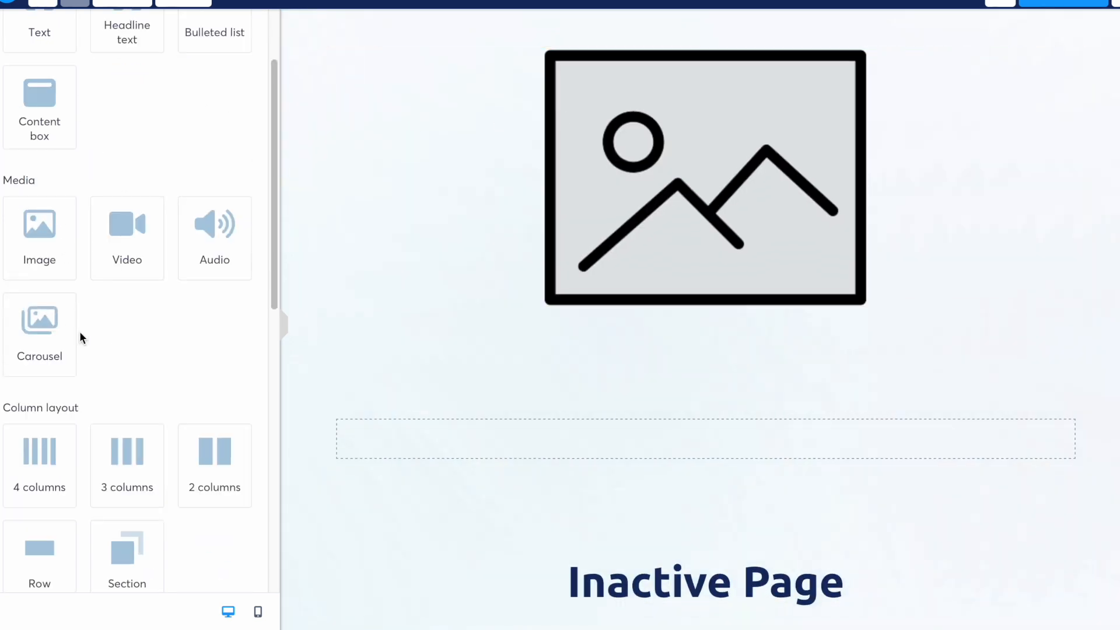
scroll(80, 337, "up", 2)
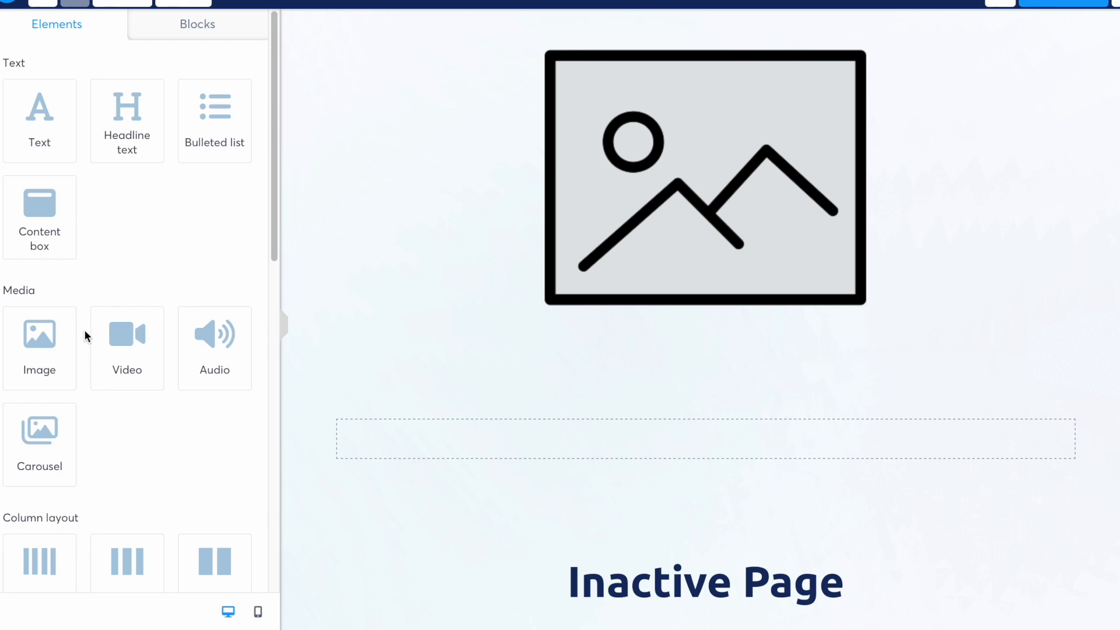
scroll(85, 334, "down", 6)
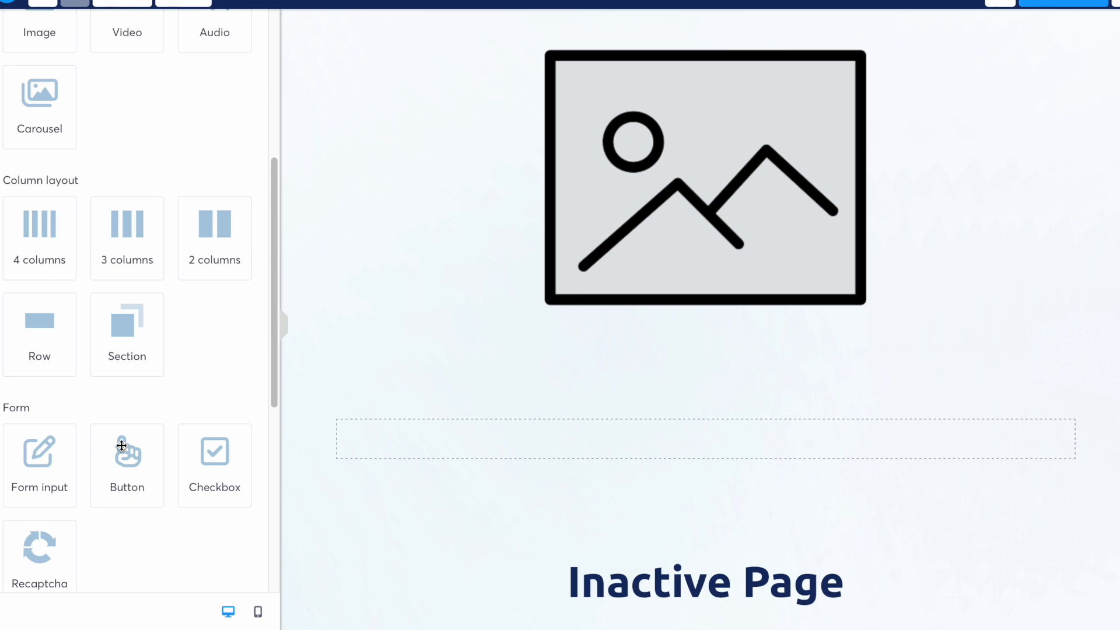
scroll(596, 283, "down", 5)
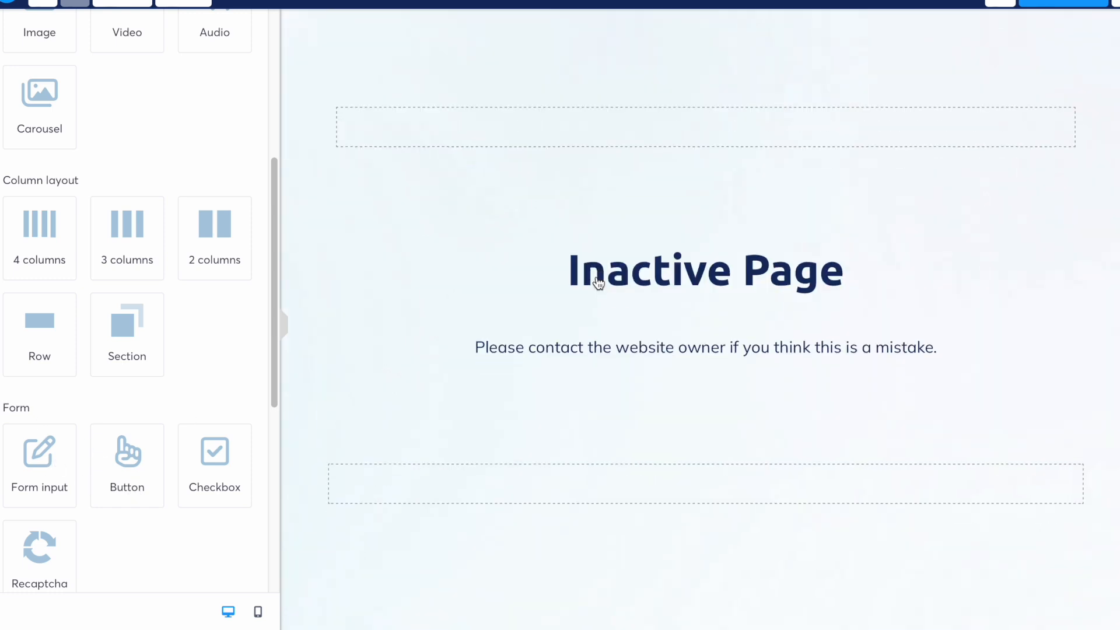
scroll(562, 271, "up", 5)
mouse_move(115, 222)
left_mouse_down()
mouse_move(789, 324)
mouse_move(488, 296)
mouse_move(125, 233)
left_mouse_up()
scroll(192, 186, "down", 6)
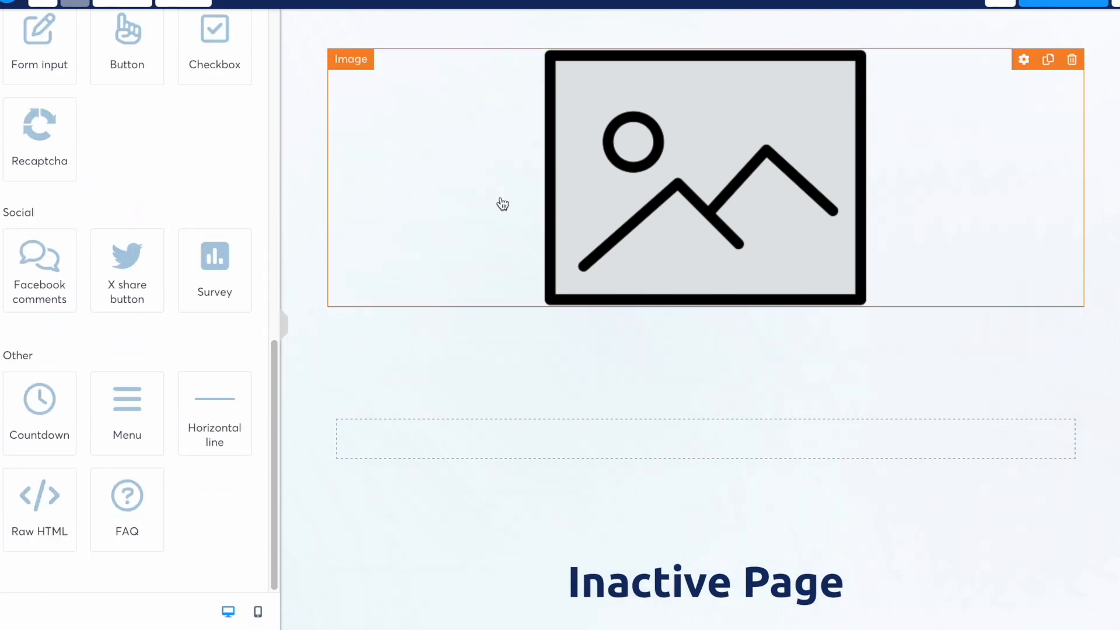
left_click(736, 158)
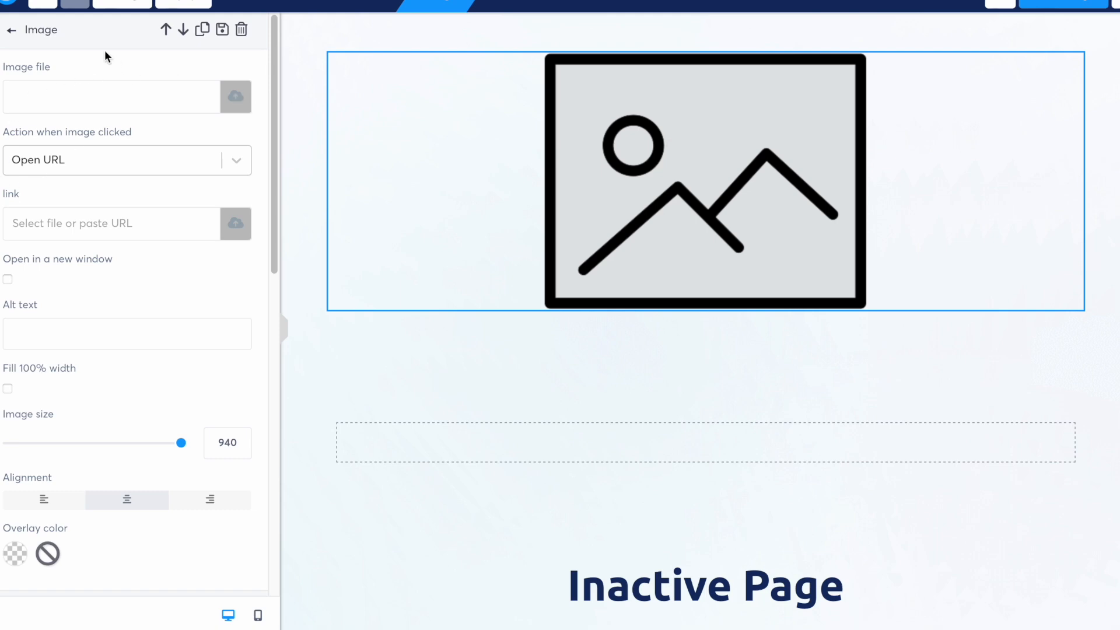
- Insert the Affiliate Marketing screenshot from Your Images into the image block
left_click(236, 105)
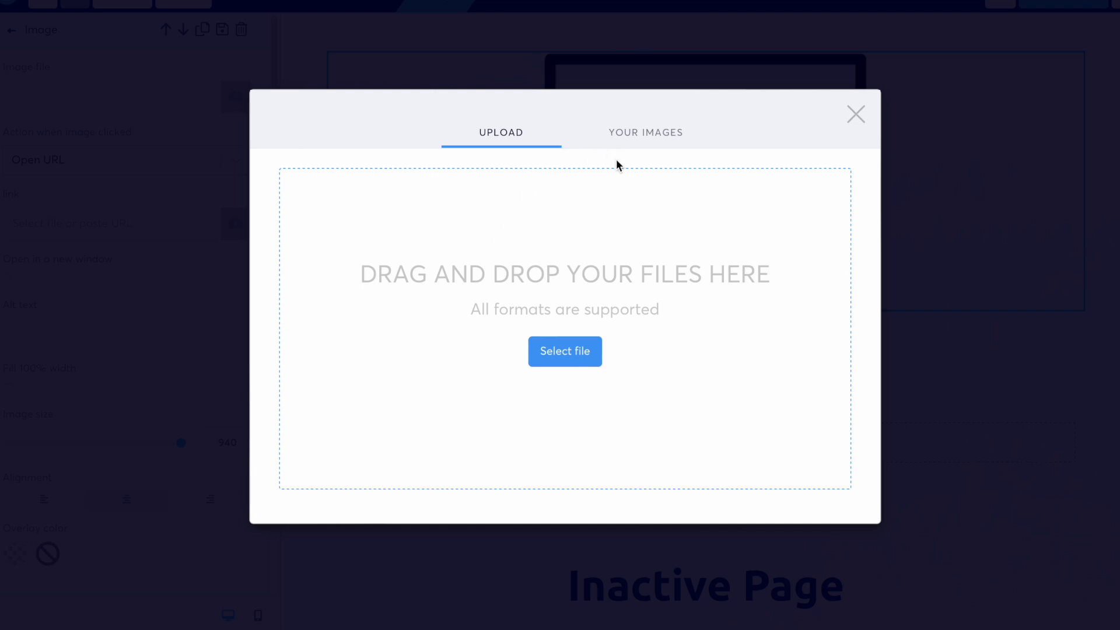
left_click(636, 133)
left_click(523, 211)
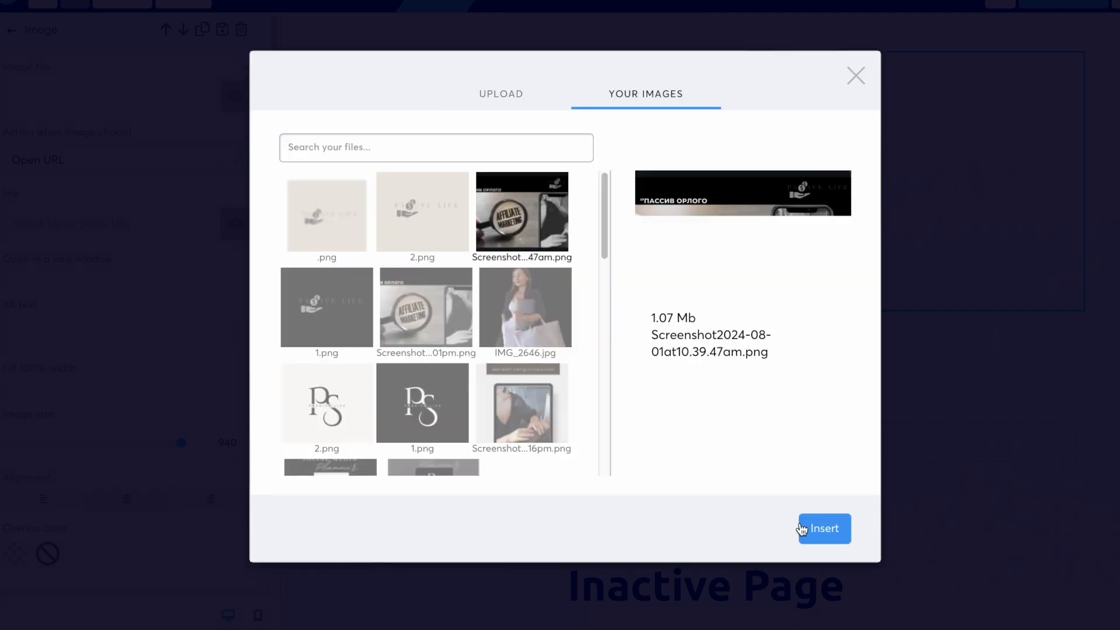
left_click(802, 529)
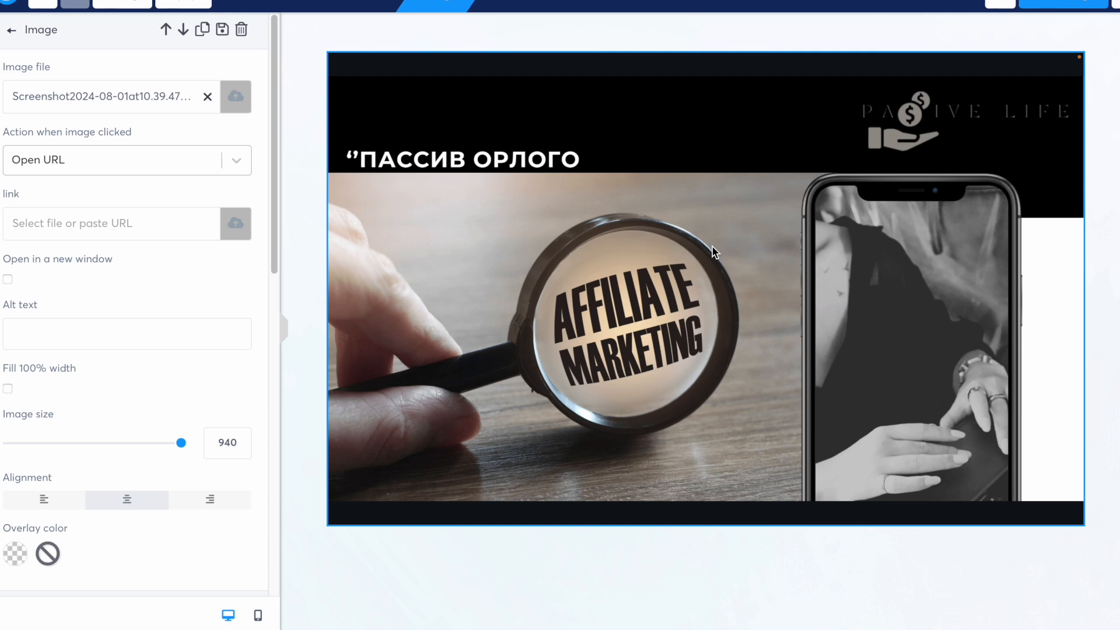
left_click(516, 250)
left_click(516, 250)
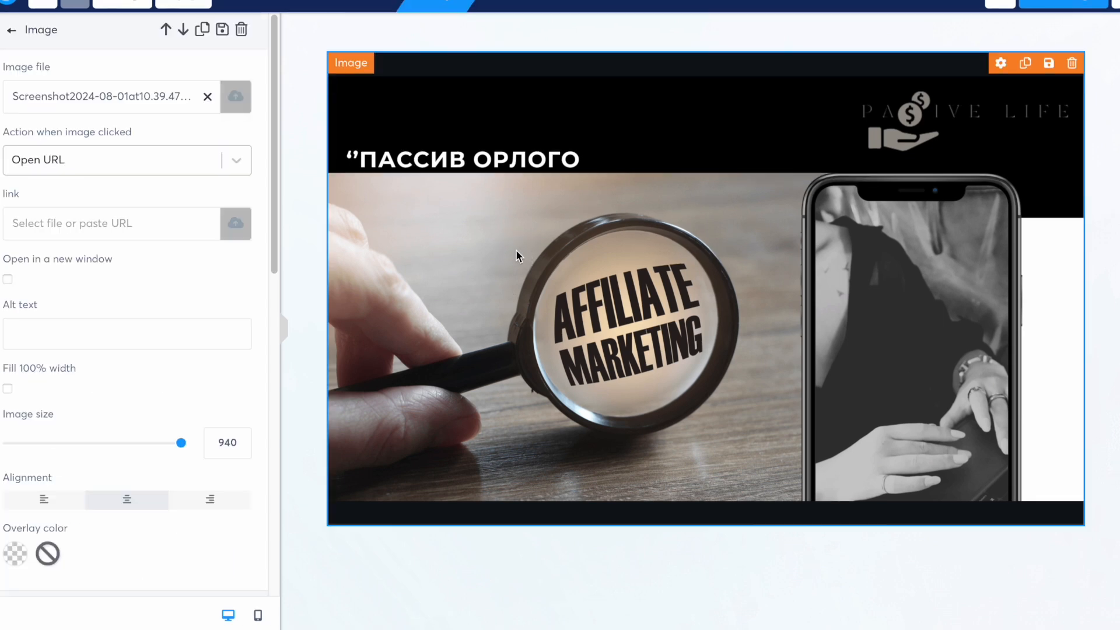
scroll(168, 429, "down", 8)
scroll(168, 430, "up", 8)
left_click(586, 477)
scroll(565, 383, "down", 5)
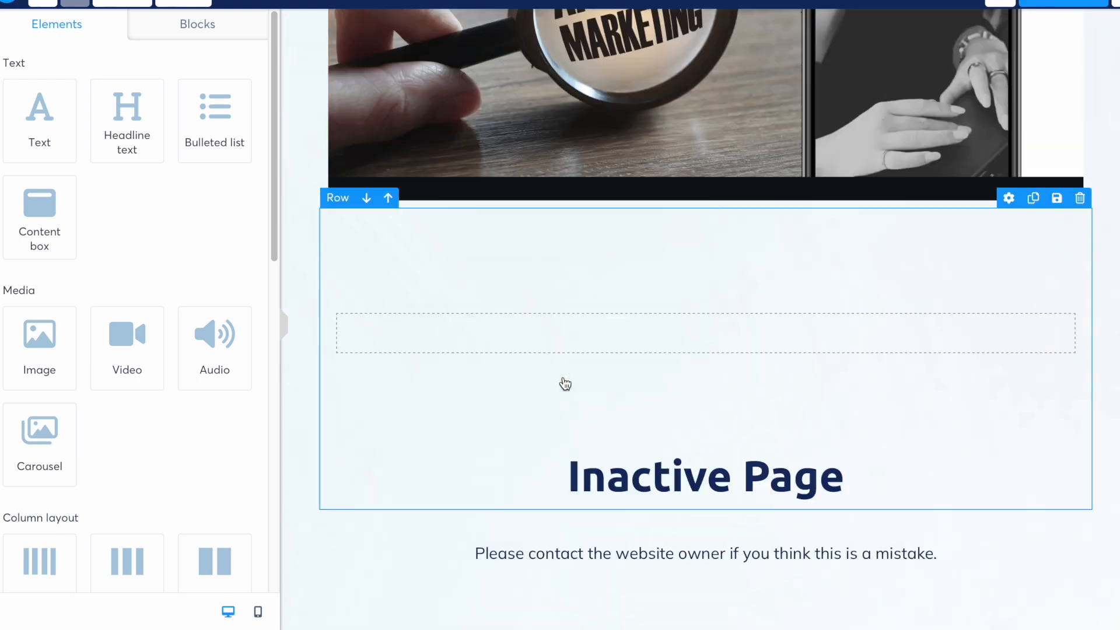
- Place a Headline element and a Text paragraph beneath the banner image
scroll(565, 383, "up", 2)
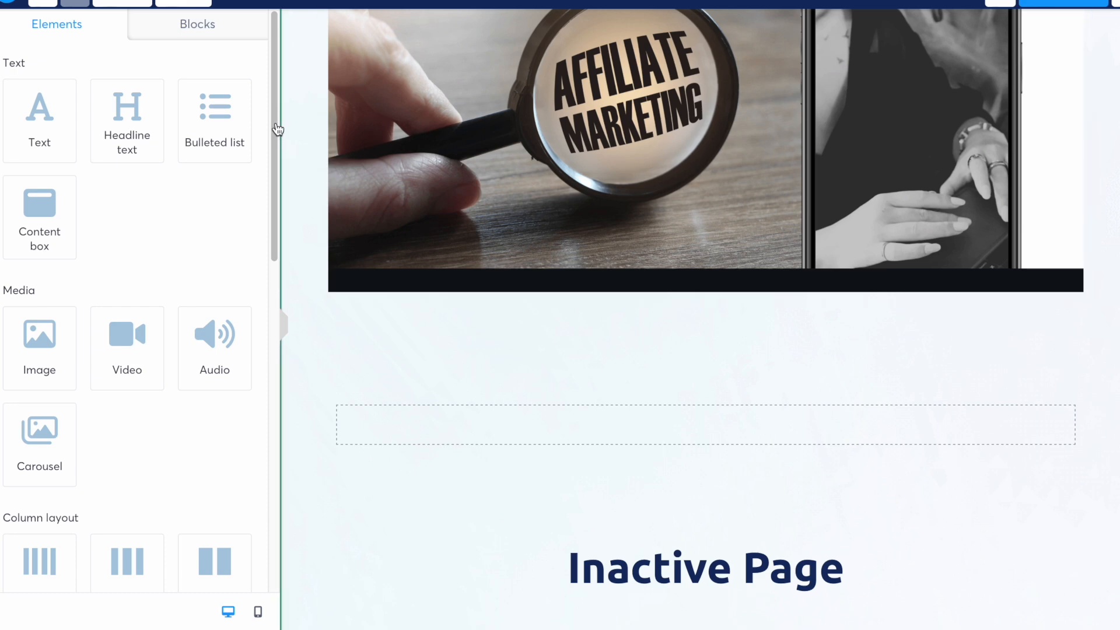
left_click_drag(134, 108, 628, 275)
left_click_drag(29, 108, 508, 345)
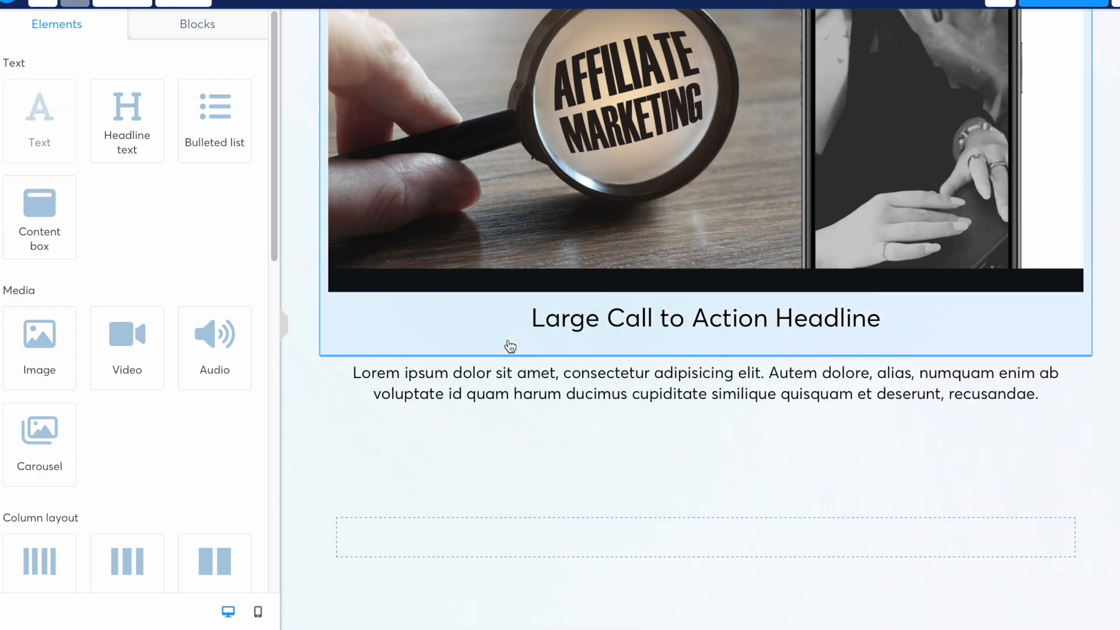
scroll(480, 291, "up", 4)
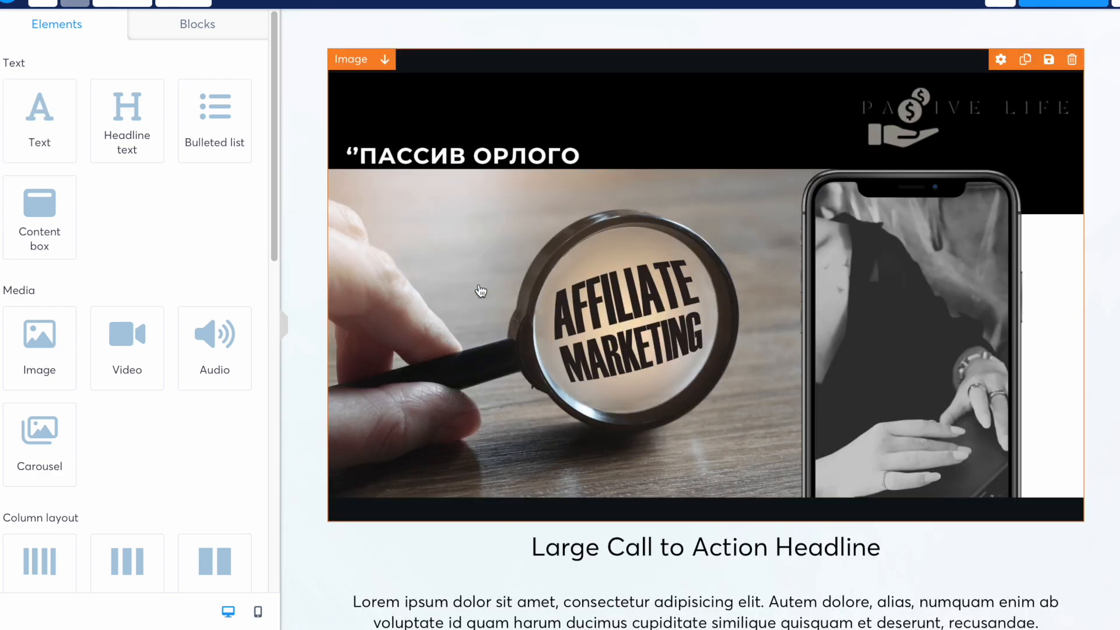
scroll(481, 291, "down", 5)
left_click(695, 260)
- Replace the placeholder headline with 'Онлайнаар орлого олох сургалт'
left_click_drag(909, 252, 519, 255)
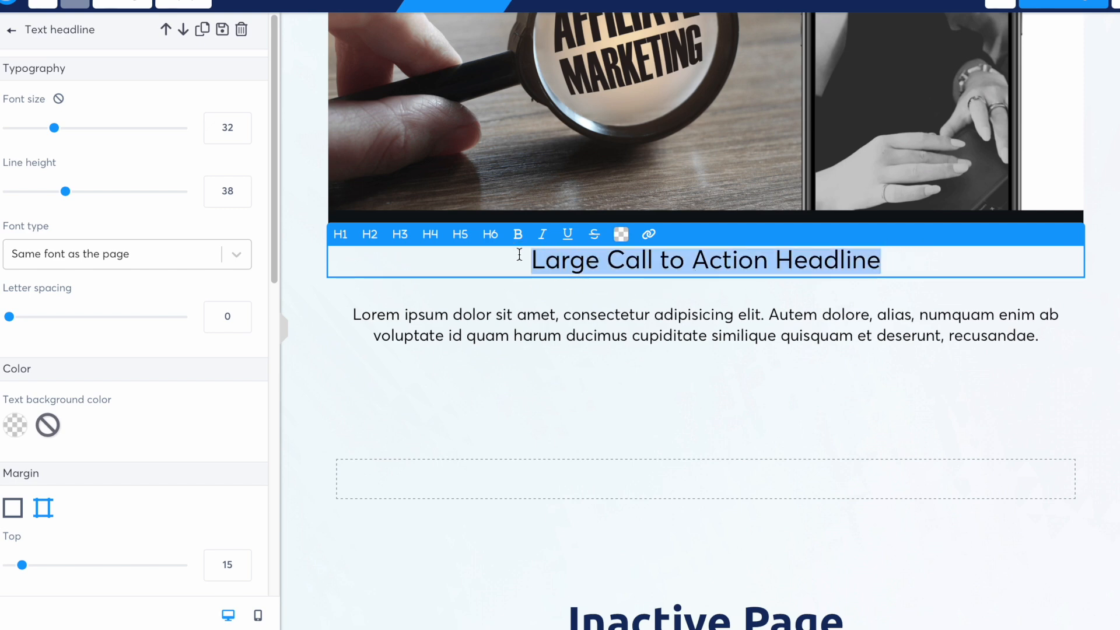
type("Онлайнаар орлого олох сургалт")
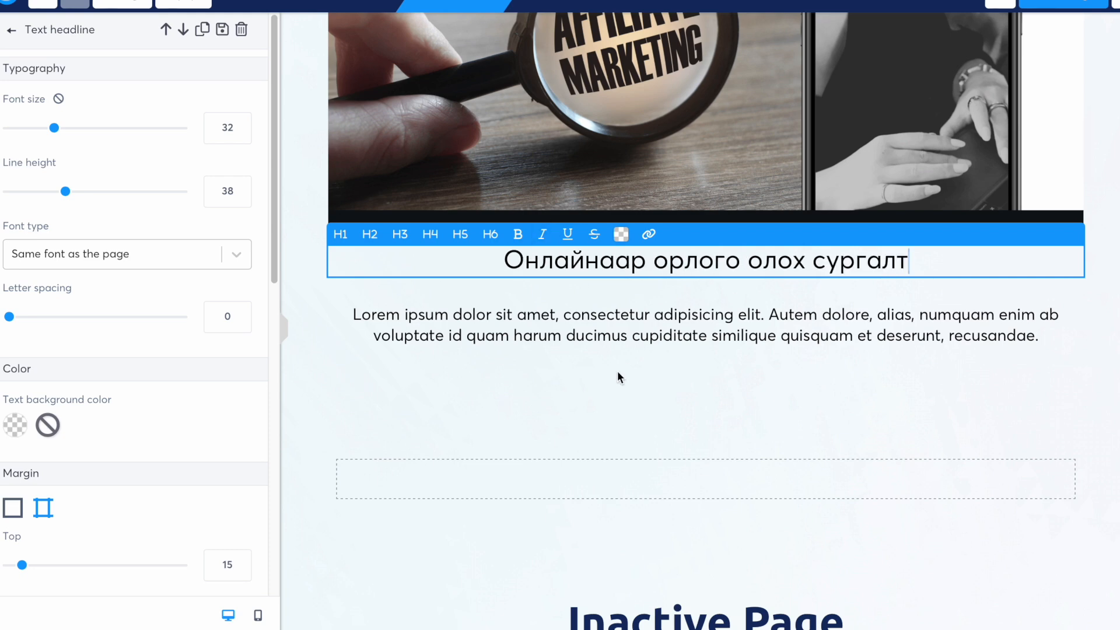
left_click(628, 345)
left_click(829, 249)
left_click_drag(949, 254, 506, 262)
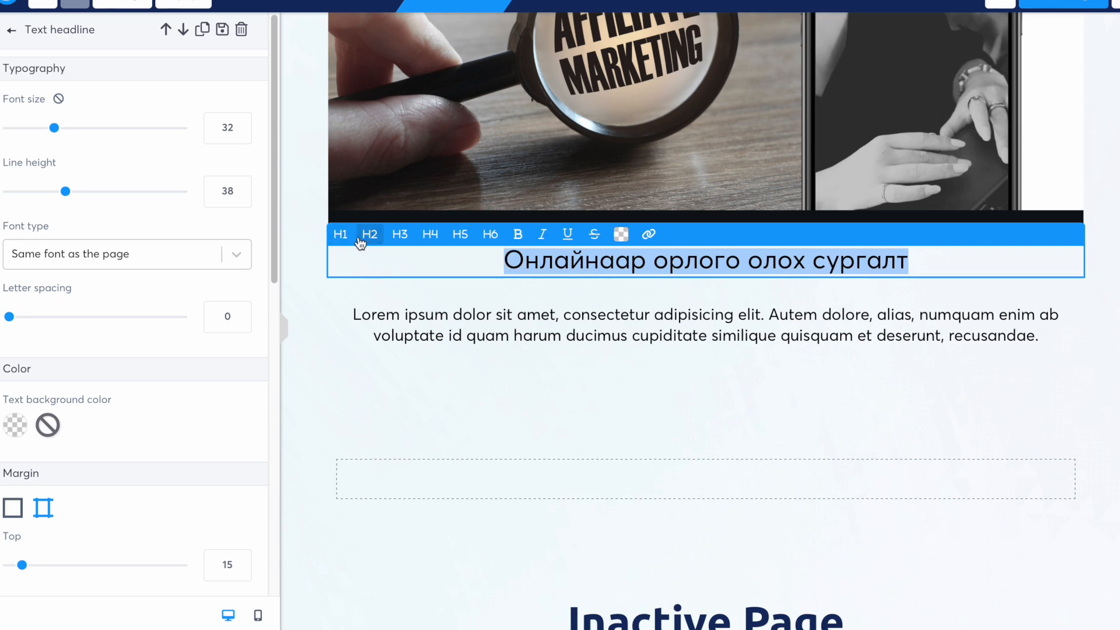
- Format the headline as a bold H1 in brown (8B572A)
left_click(340, 235)
left_click(401, 236)
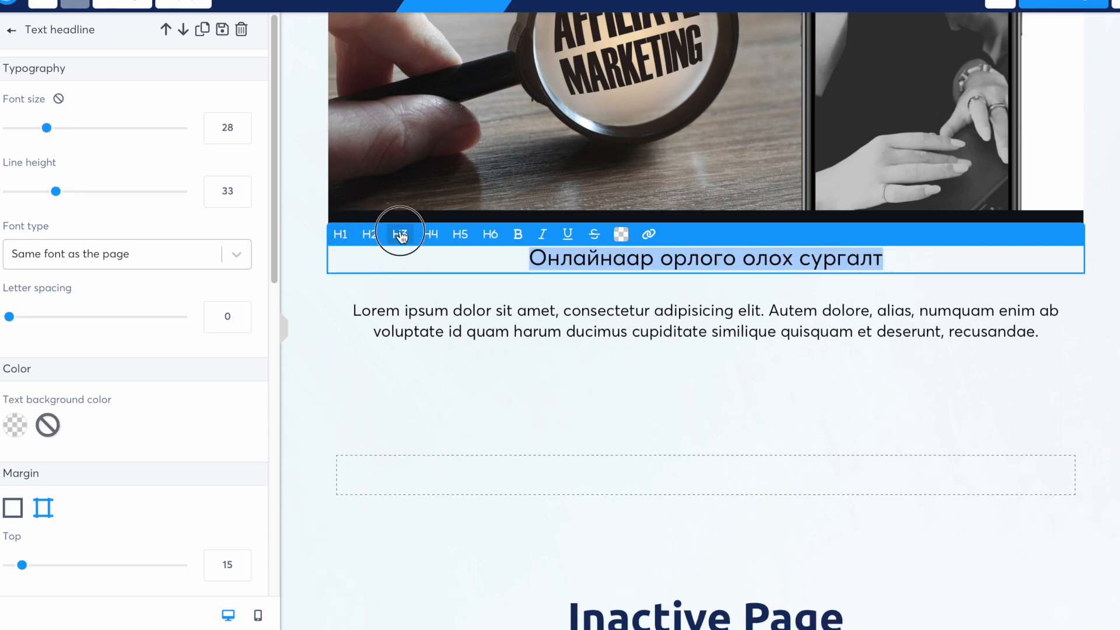
left_click(340, 243)
left_click(519, 235)
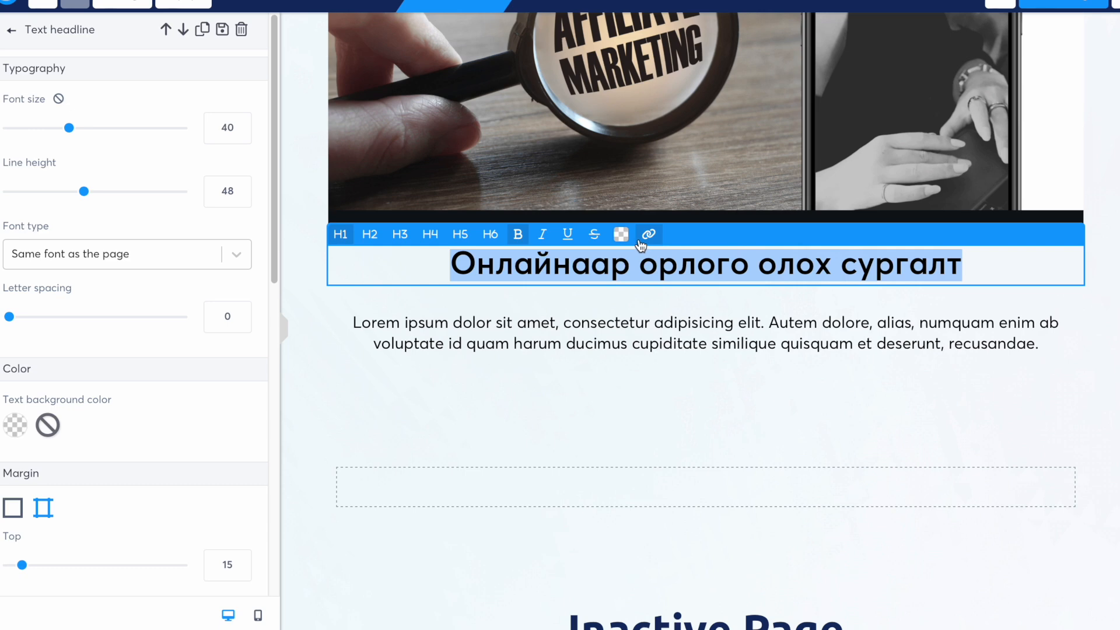
left_click(621, 235)
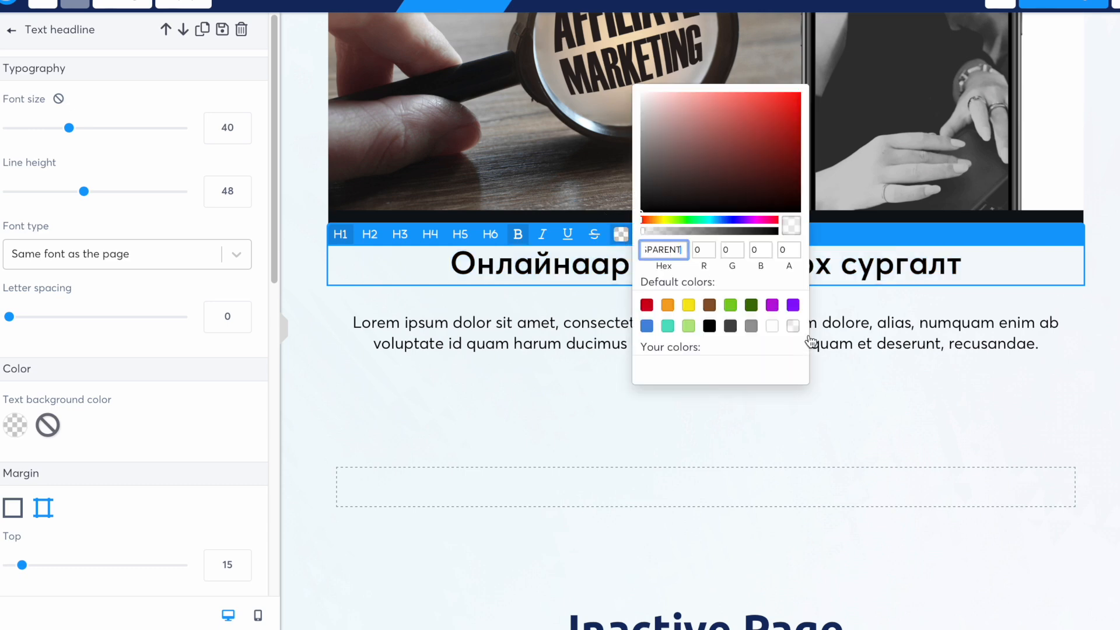
left_click(645, 305)
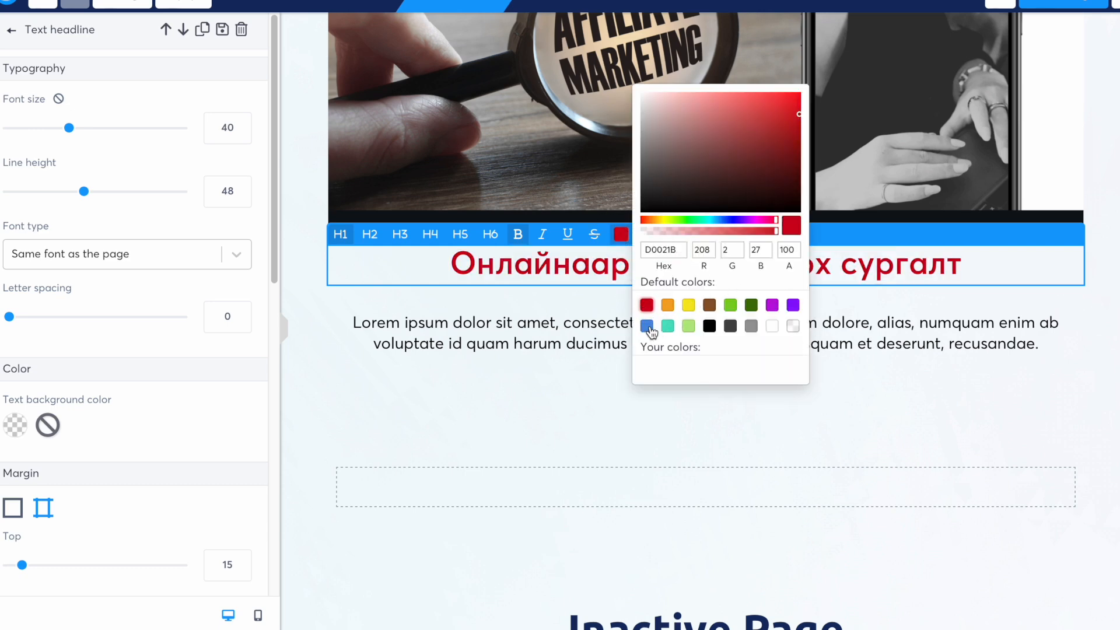
left_click(708, 309)
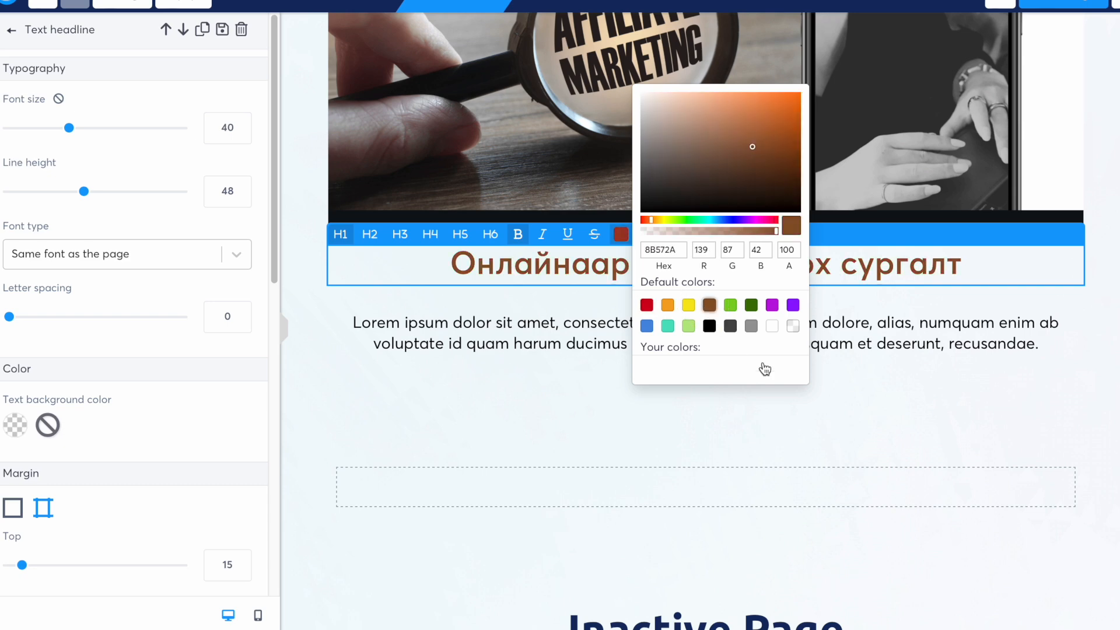
left_click(917, 337)
triple_click(869, 350)
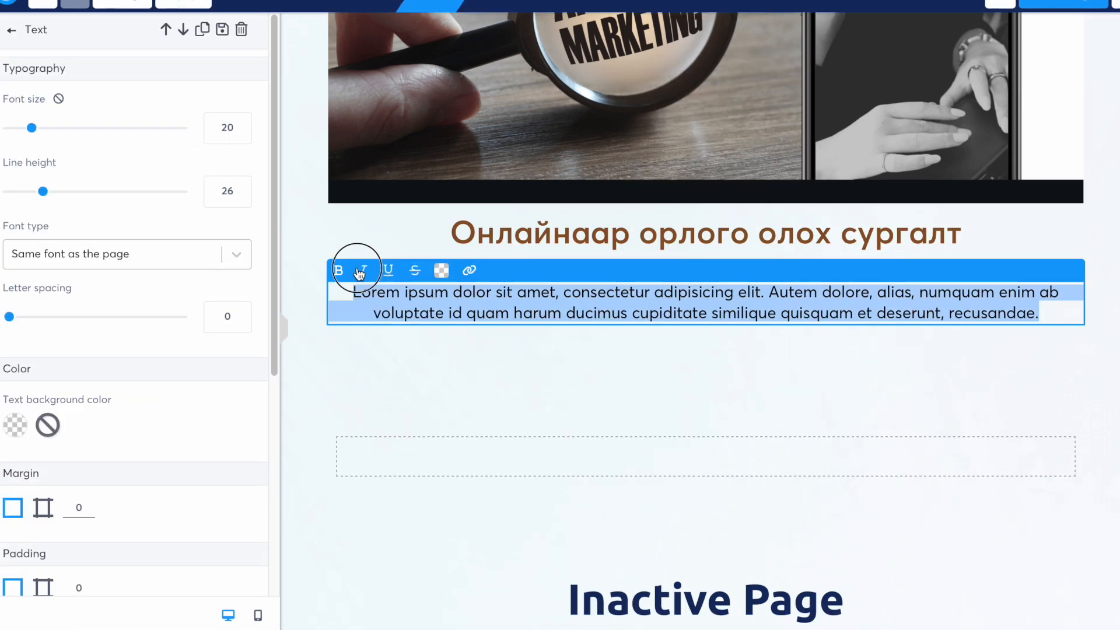
- Change the subtitle to 'анхан шатны хичээл' and add a two-column row beneath it
key("BackSpace")
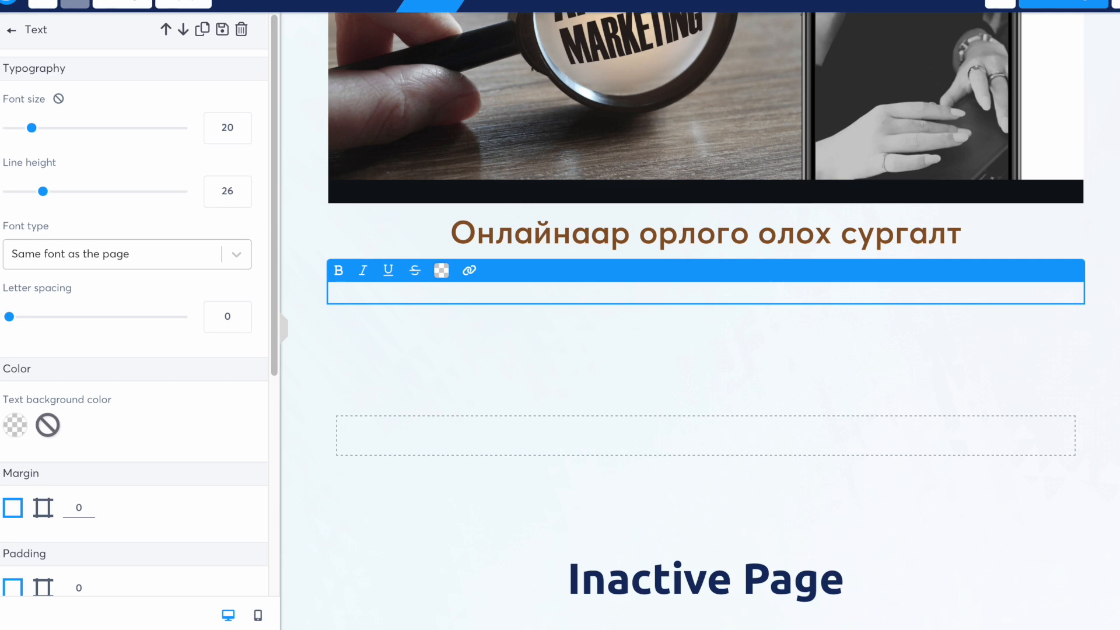
type("анхан шатны хичээл")
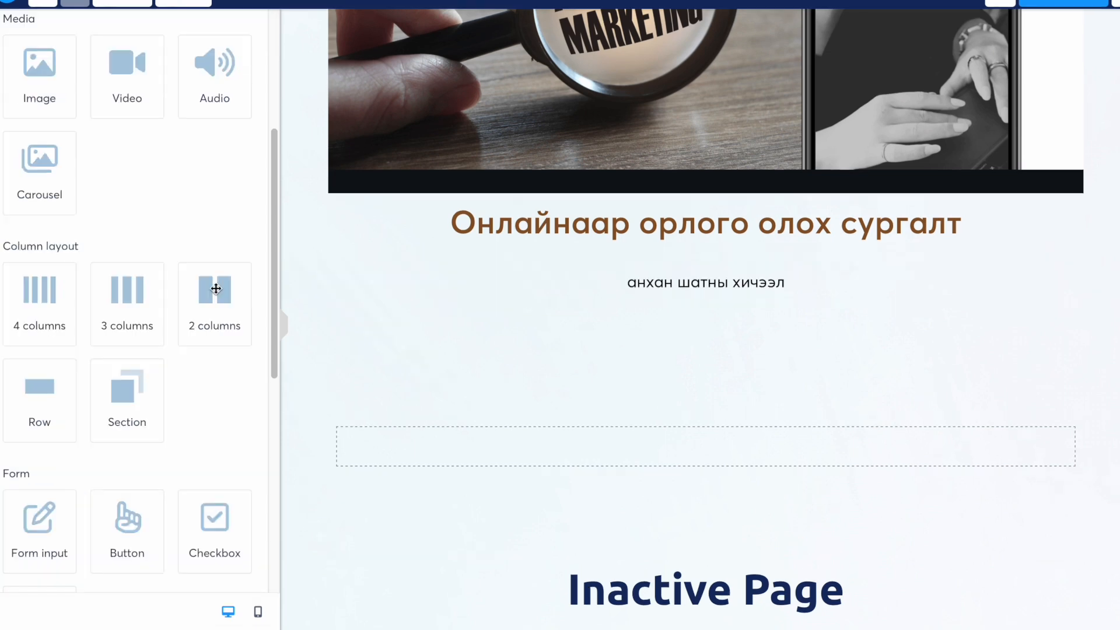
left_click_drag(215, 288, 565, 303)
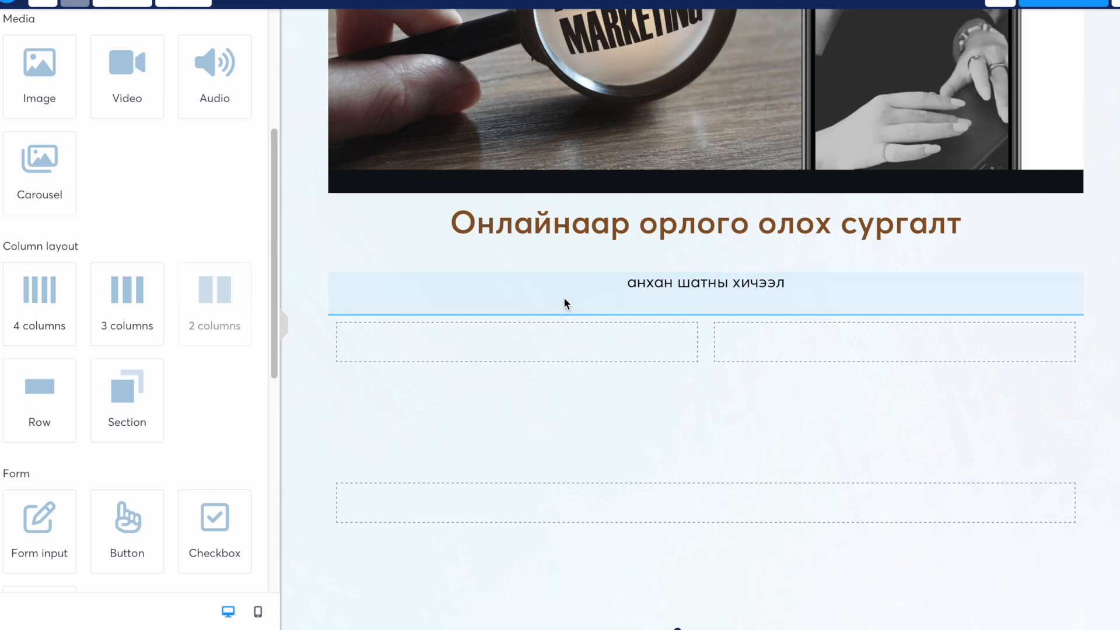
left_click(483, 332)
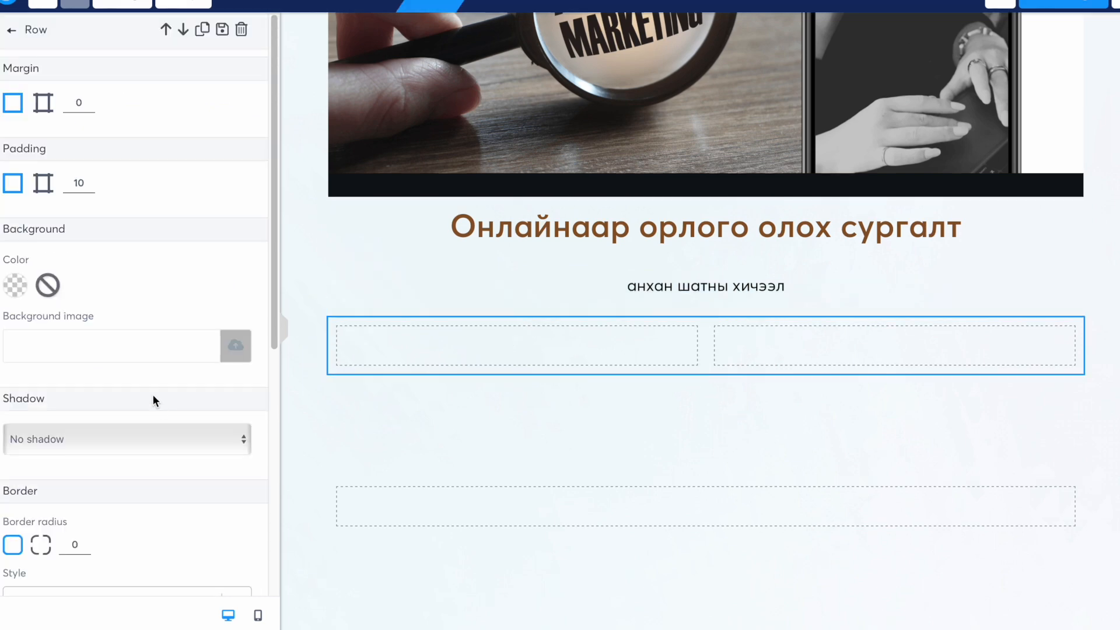
left_click(456, 347)
- Fill the row with an image, headline and text, using IMG_3363.jpeg as the photo
left_click_drag(57, 340, 405, 337)
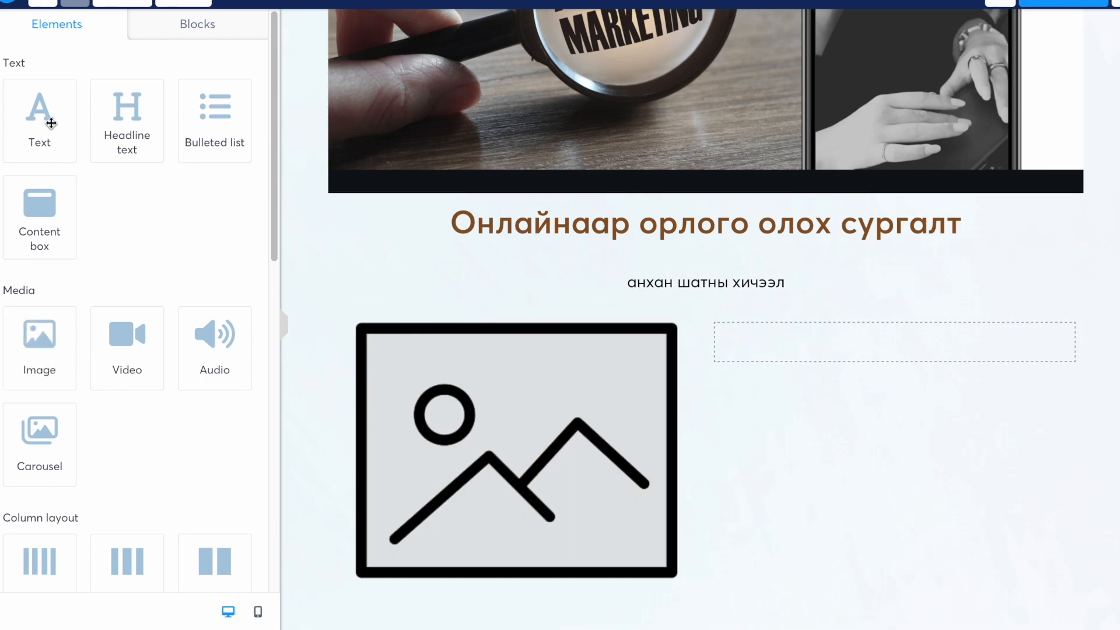
left_click_drag(121, 116, 796, 336)
left_click_drag(54, 117, 797, 362)
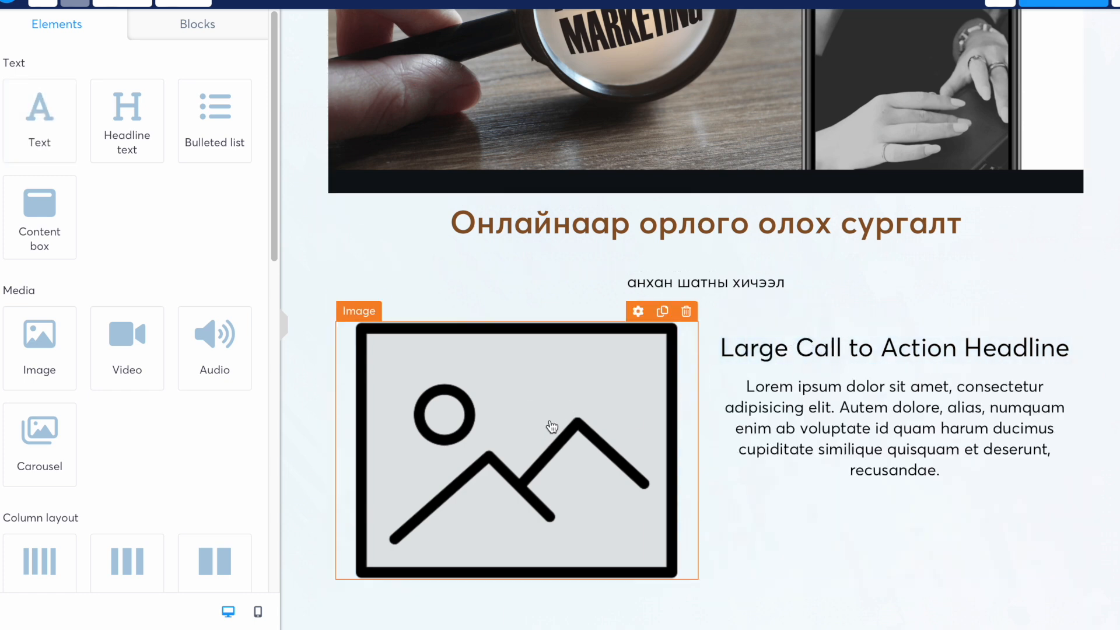
left_click(555, 412)
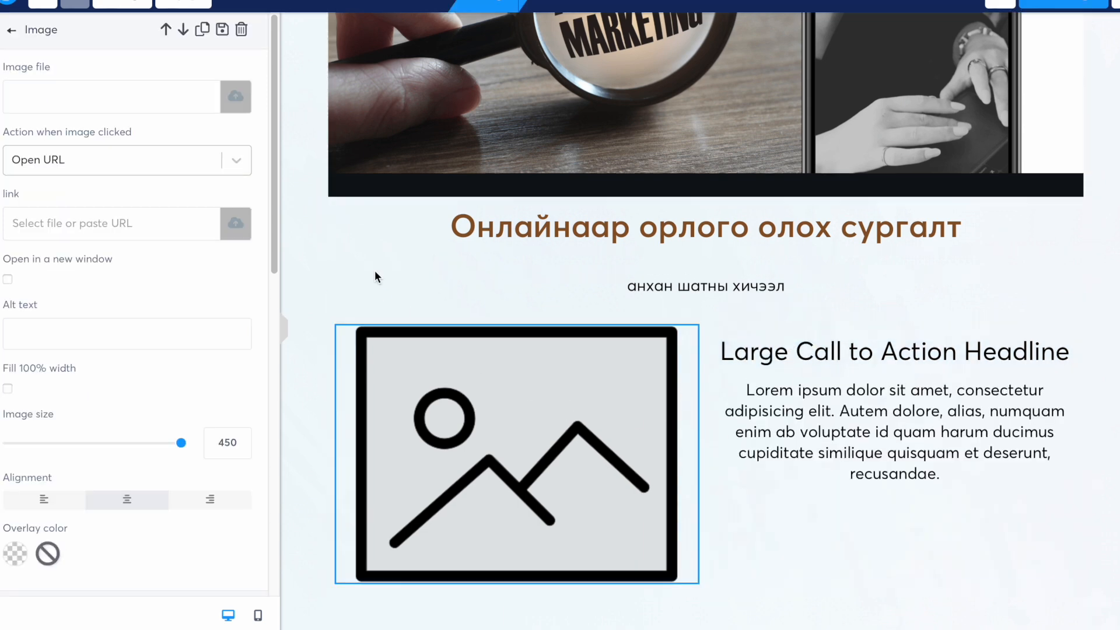
left_click(237, 102)
left_click(823, 529)
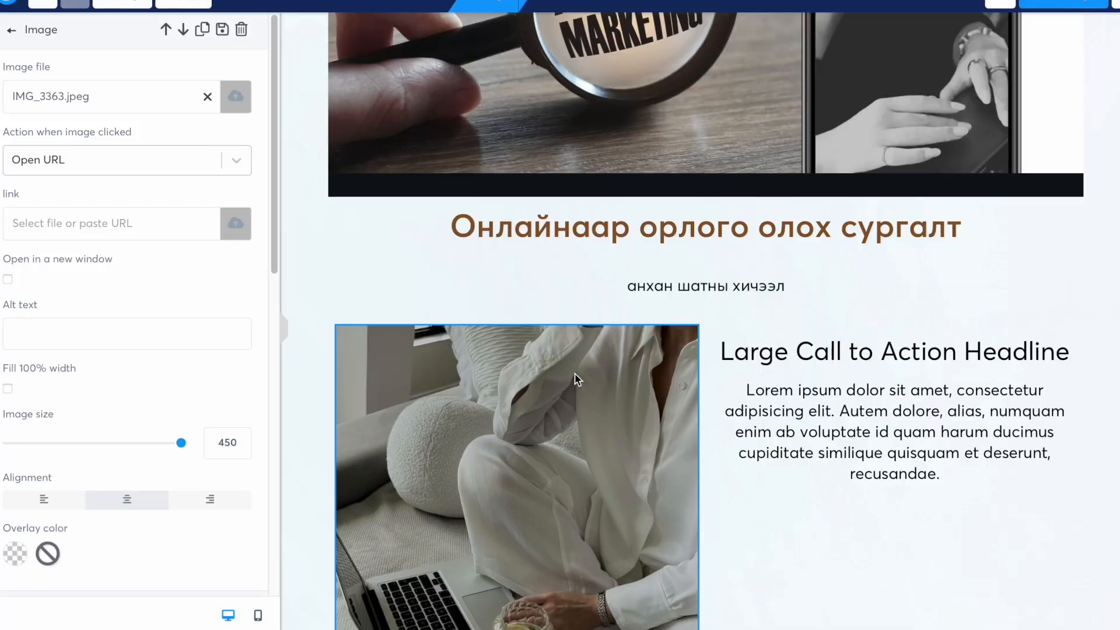
left_click(942, 352)
- Title the right column 'Аффилиат маркетинг' and write a description about earning by selling others' products
left_click(942, 352)
type("Аффилиат маркетинг")
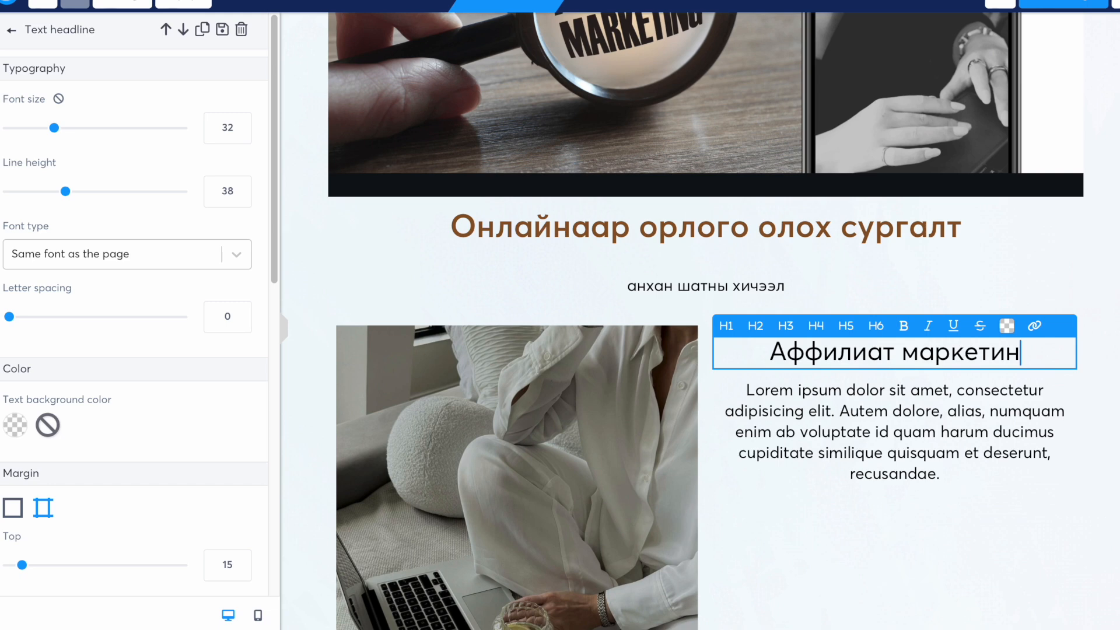
left_click(957, 469)
left_click_drag(956, 469, 737, 393)
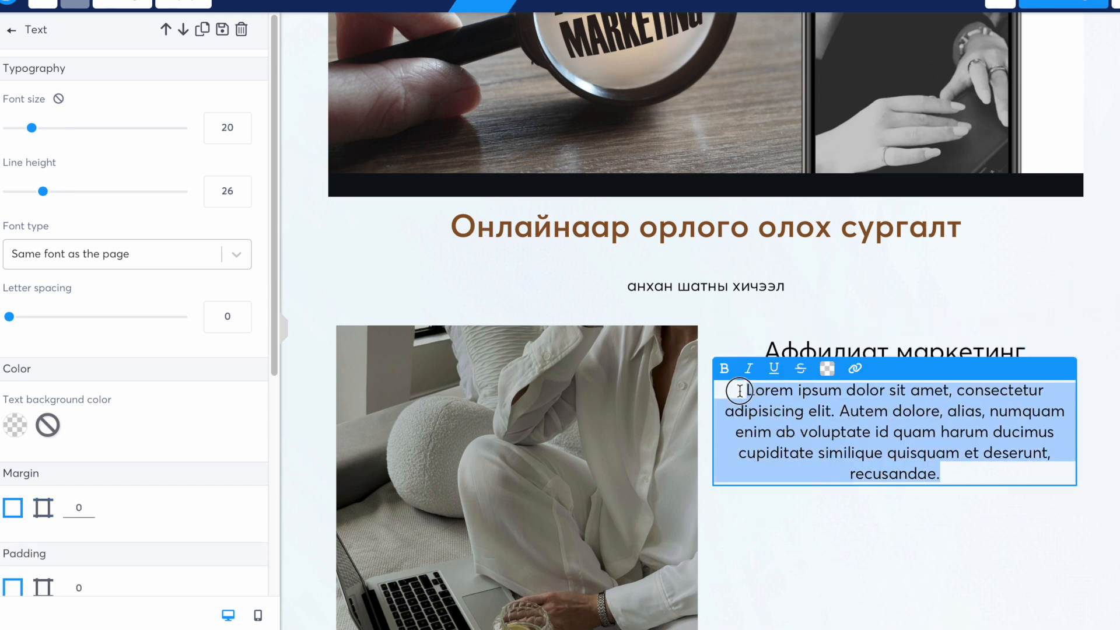
type("Энэхүү сург")
key("BackSpace")
key("BackSpace")
key("BackSpace")
type("ургалтаар яаж бусдын барааг борлуулт ")
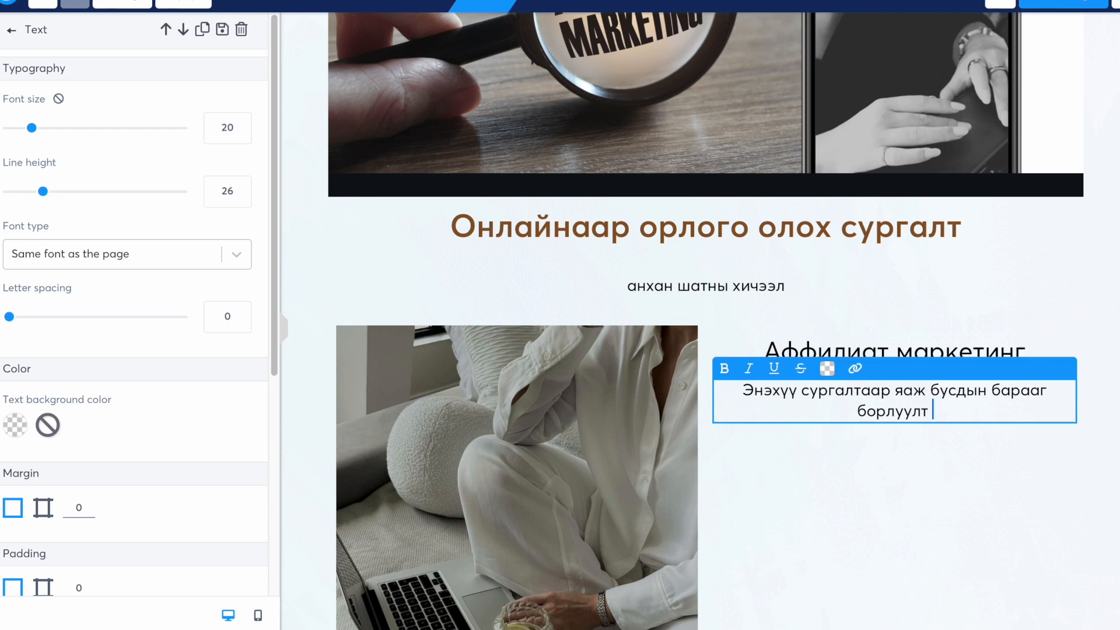
type("ашиг")
key("BackSpace")
key("BackSpace")
key("BackSpace")
key("BackSpace")
type("орлого олох тухай сурах болно.")
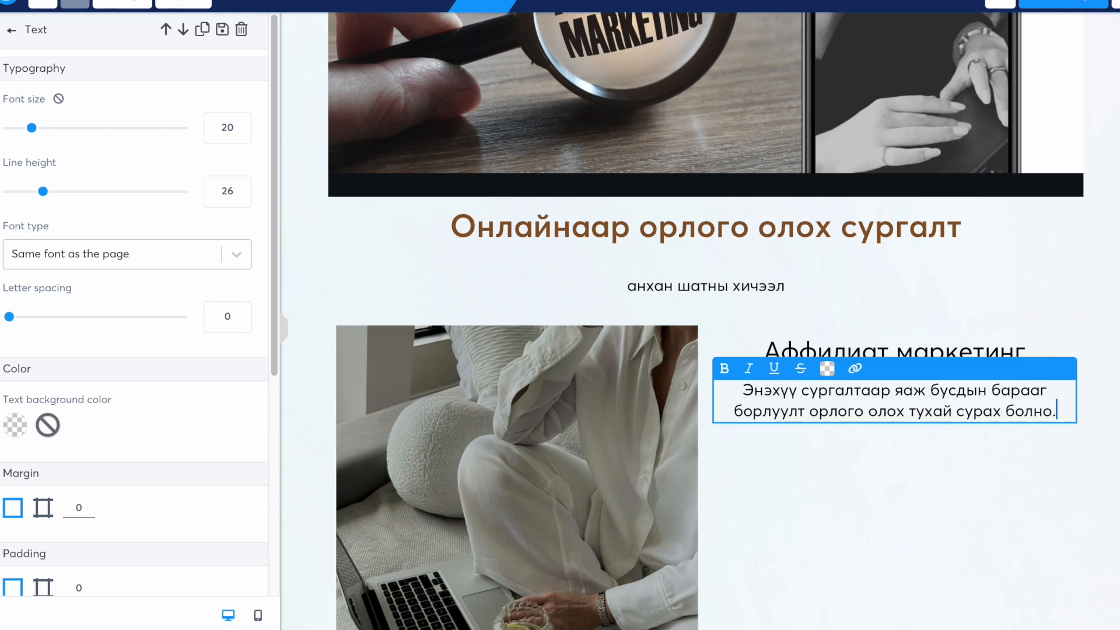
scroll(739, 392, "down", 1)
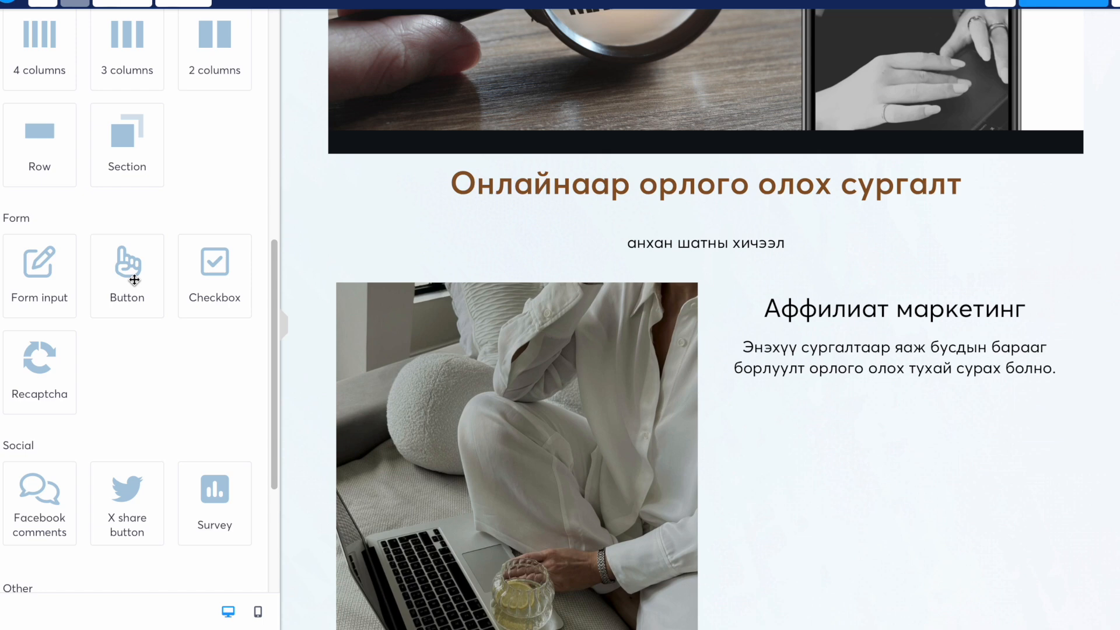
- Add a button under the description that opens the pasted URL when clicked
left_click_drag(130, 275, 825, 366)
scroll(824, 366, "up", 2)
scroll(902, 395, "down", 5)
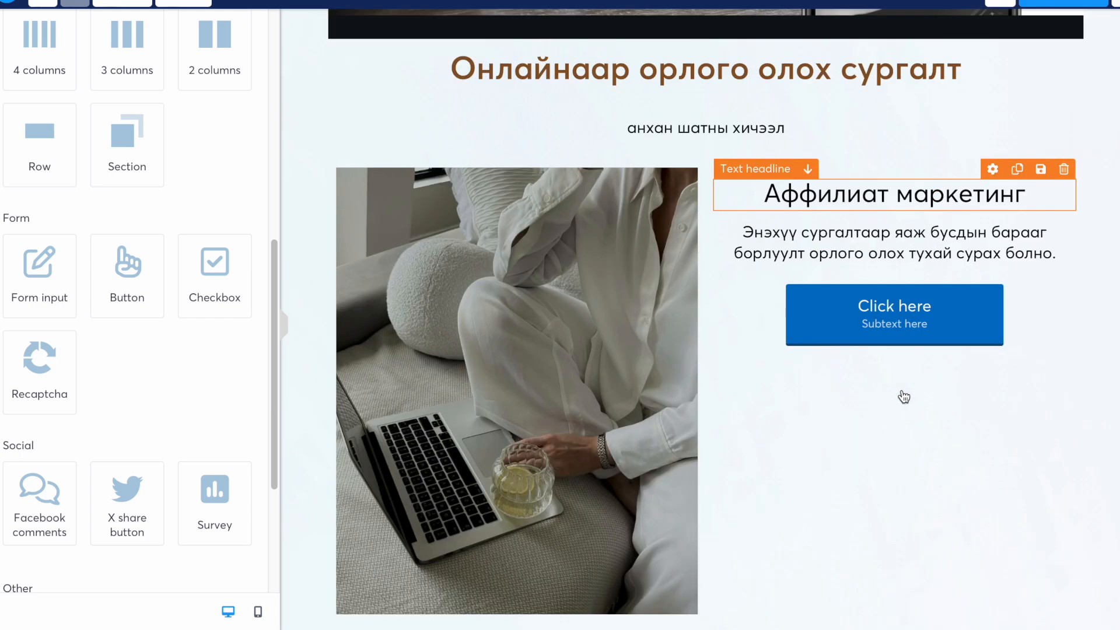
left_click(889, 291)
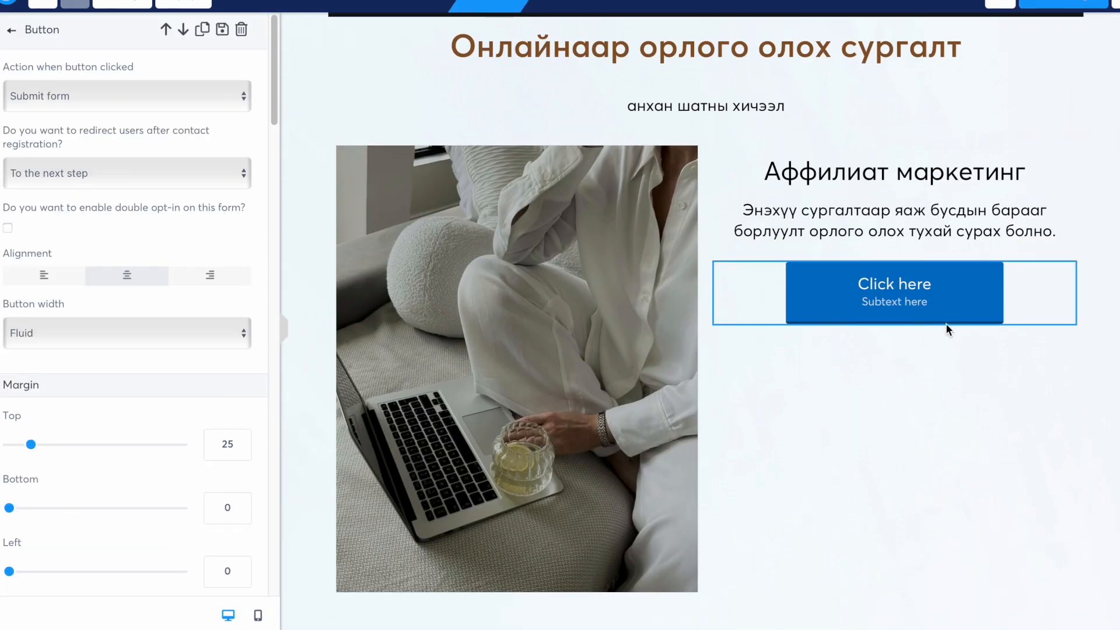
left_click(88, 96)
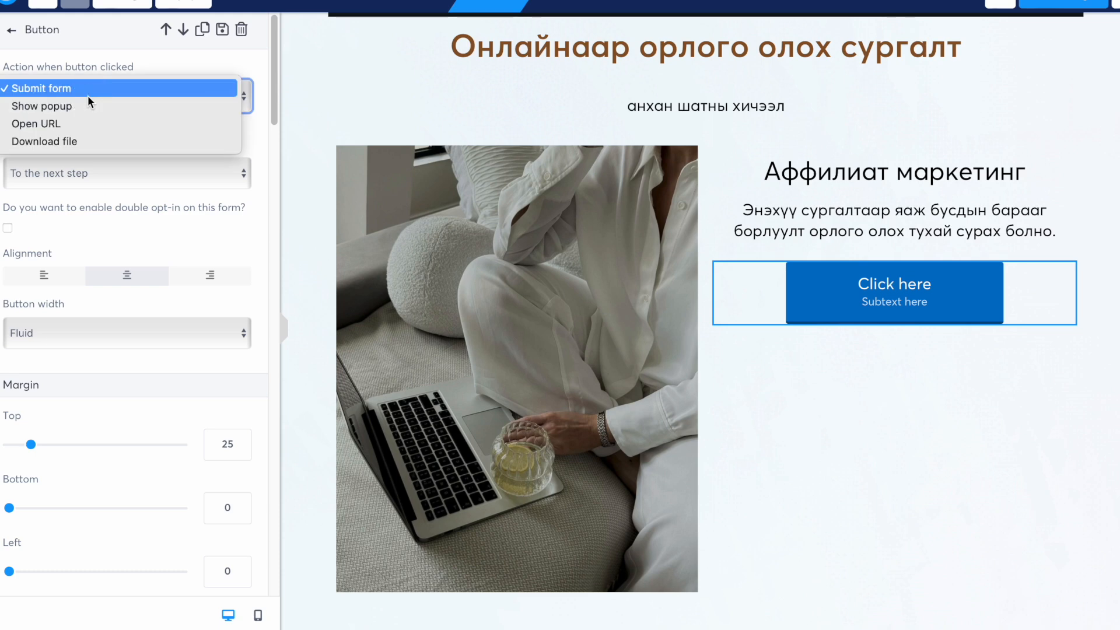
left_click(61, 128)
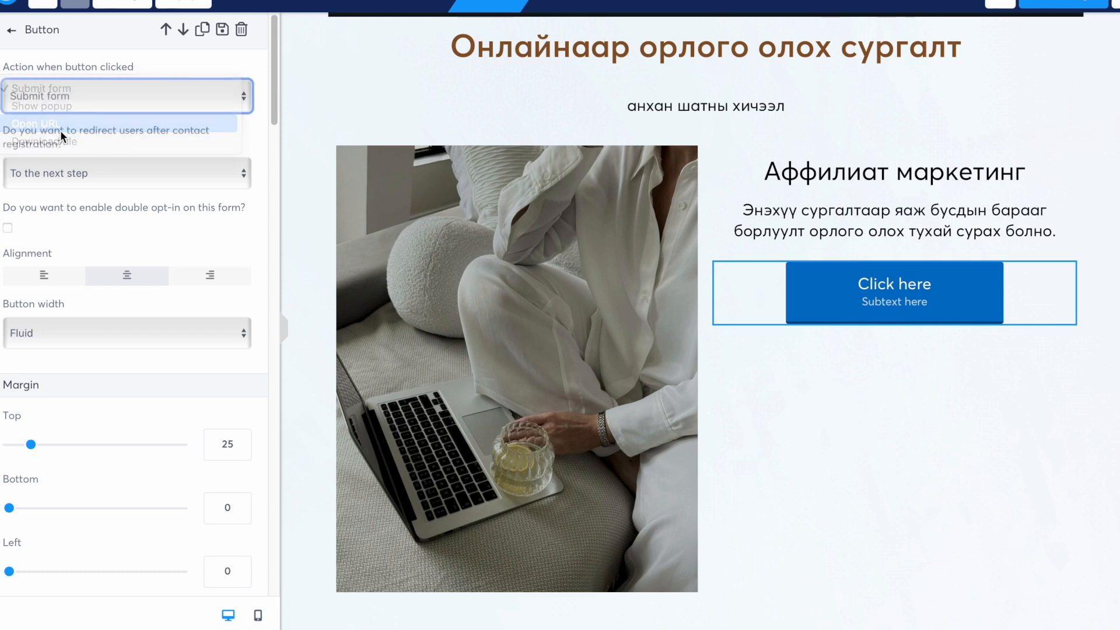
left_click(33, 155)
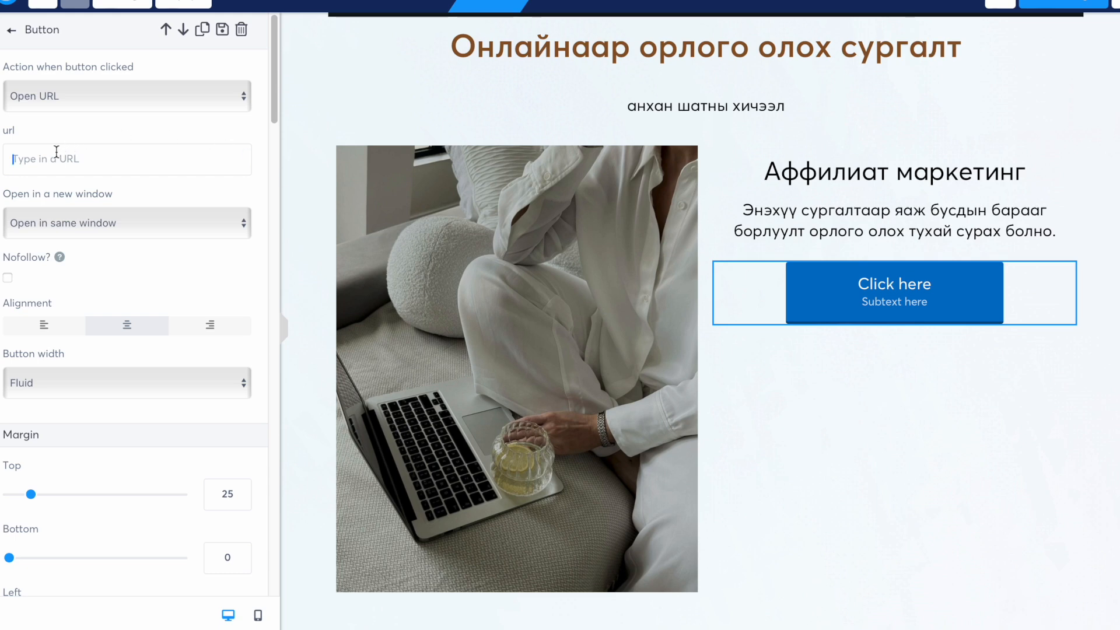
key("ctrl+v")
left_click(181, 297)
- Give the button a dark grey (4A4A4A) background and shrink the photo to about 292
scroll(177, 303, "down", 10)
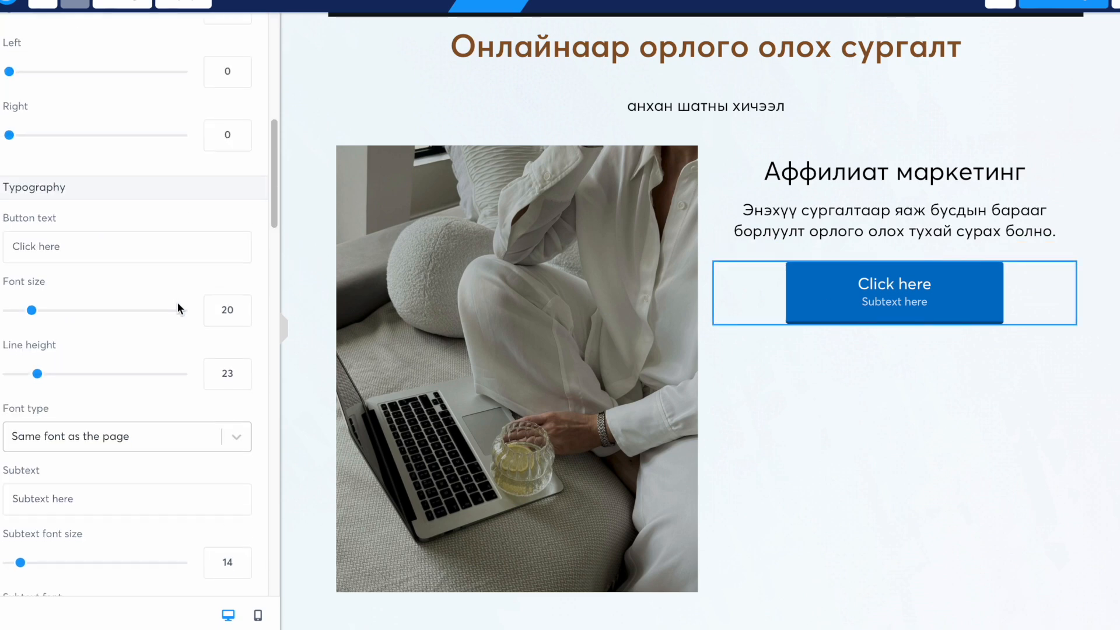
left_click(14, 213)
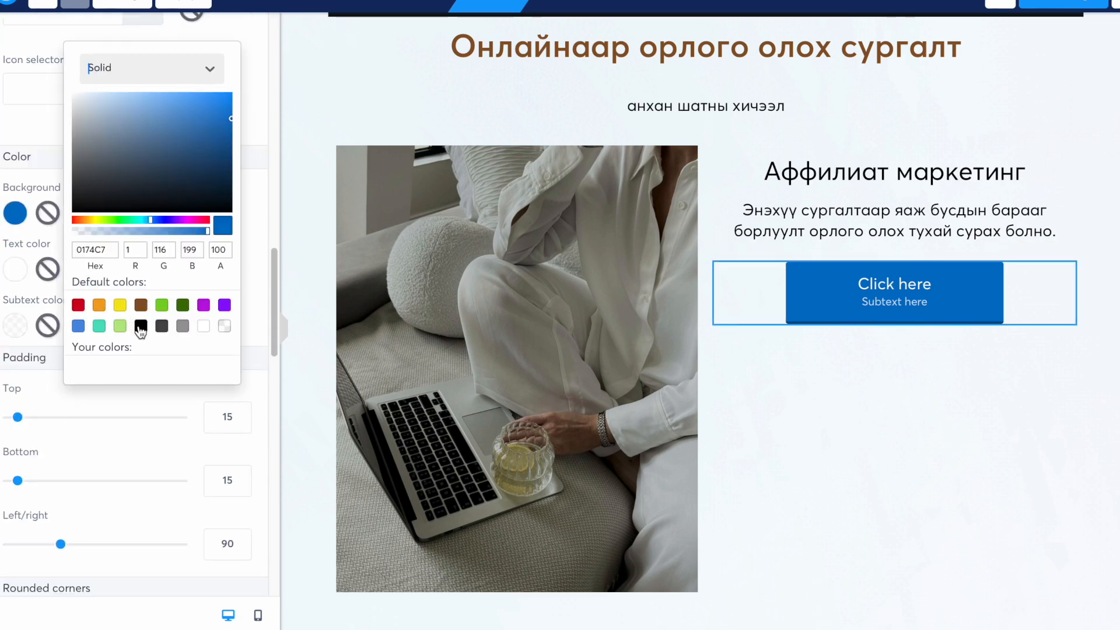
left_click(161, 327)
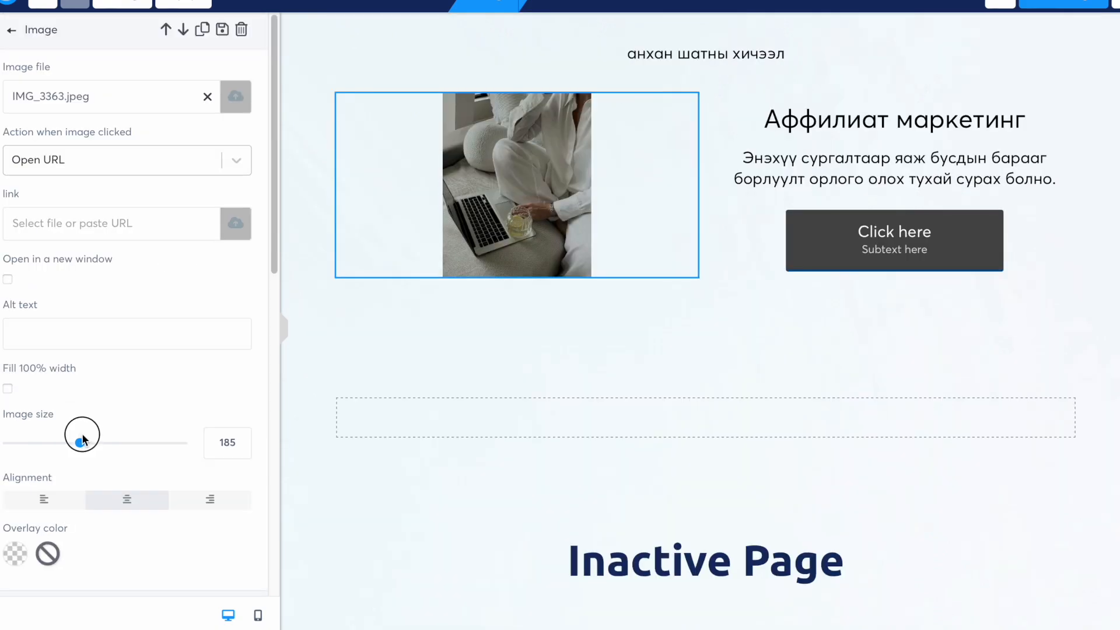
left_click_drag(82, 438, 128, 454)
left_click(747, 233)
left_click(695, 132)
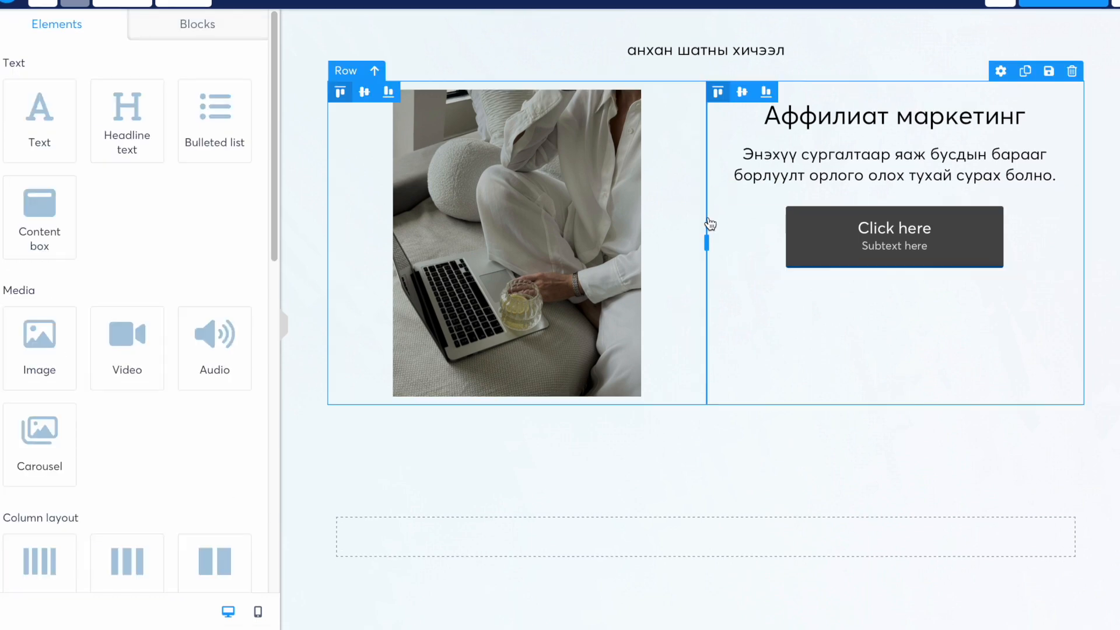
- Narrow the photo column, then duplicate the image-and-text row so a copy stacks below
left_click_drag(706, 251, 656, 242)
left_click(729, 409)
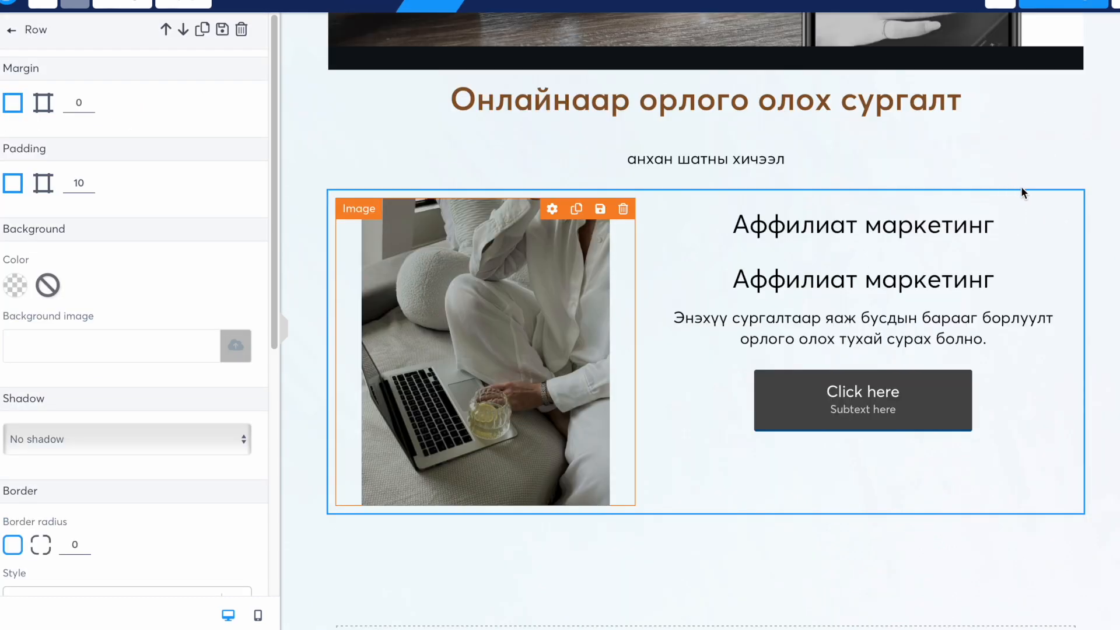
left_click(1021, 187)
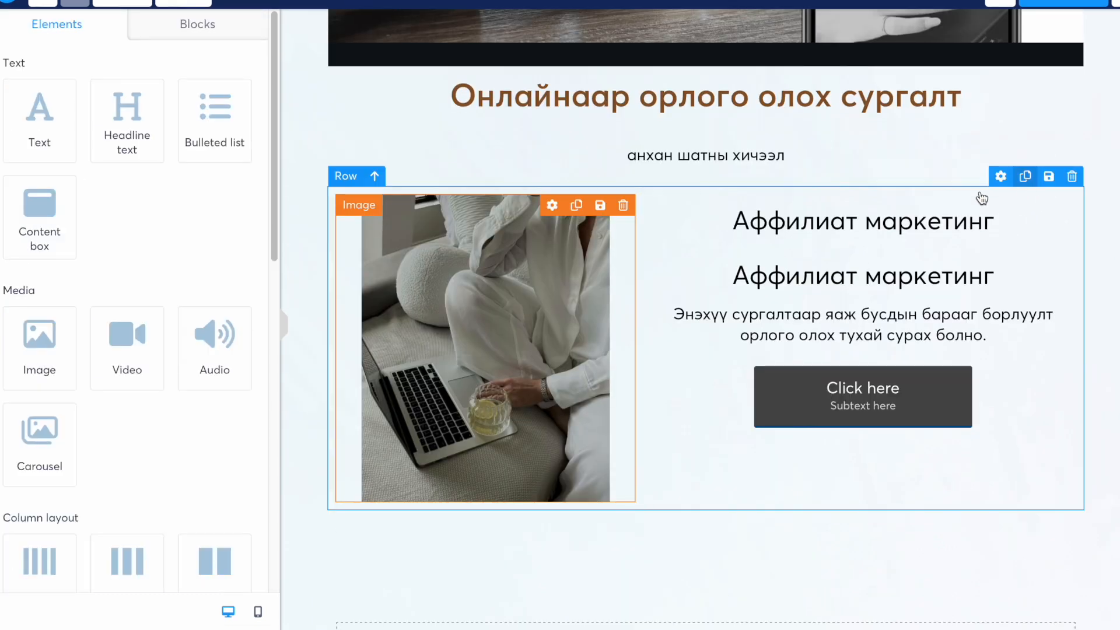
left_click(1030, 178)
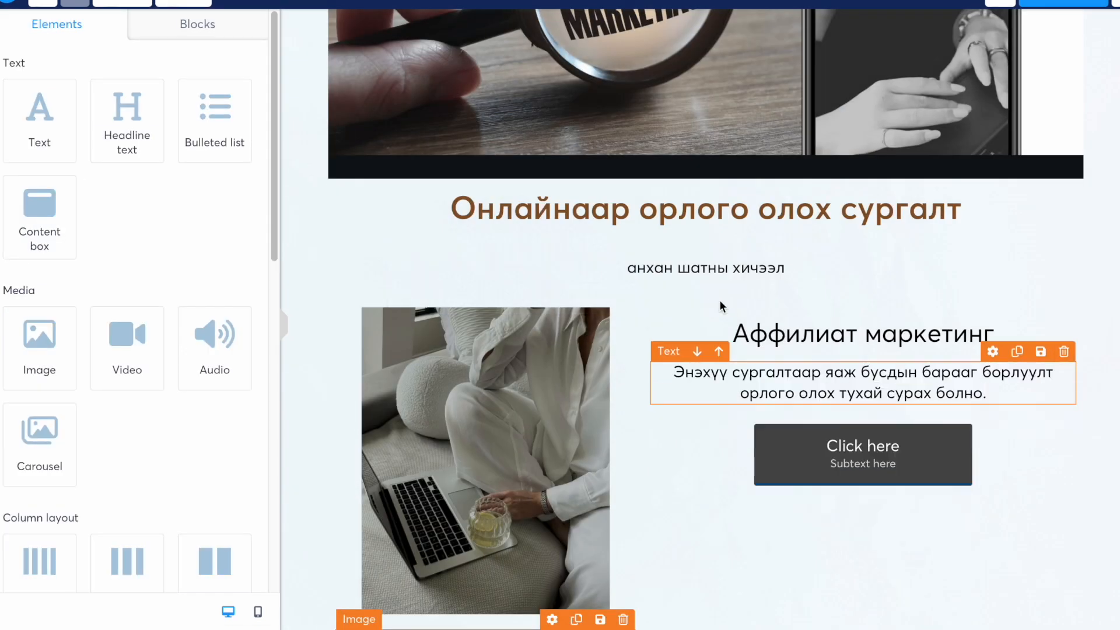
scroll(758, 401, "up", 6)
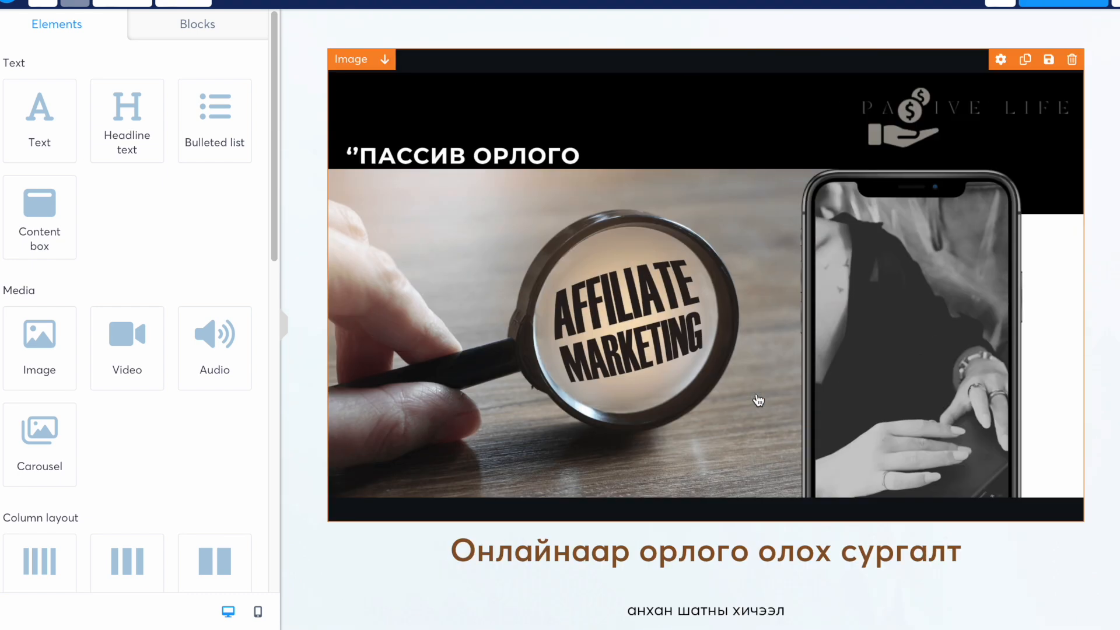
scroll(758, 400, "down", 9)
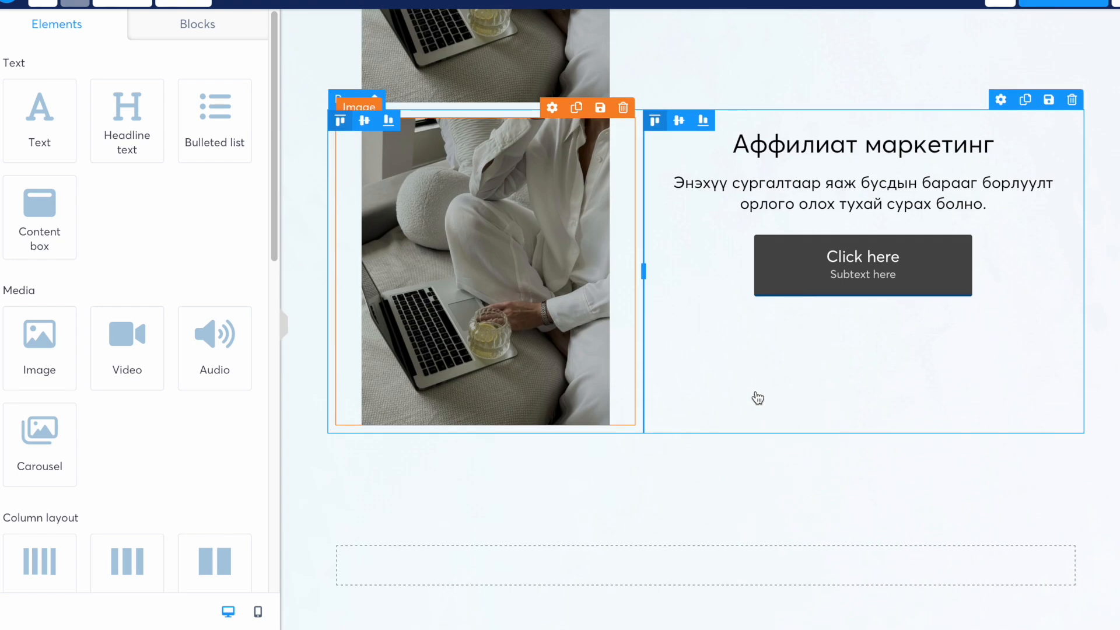
left_click(776, 475)
scroll(776, 467, "down", 2)
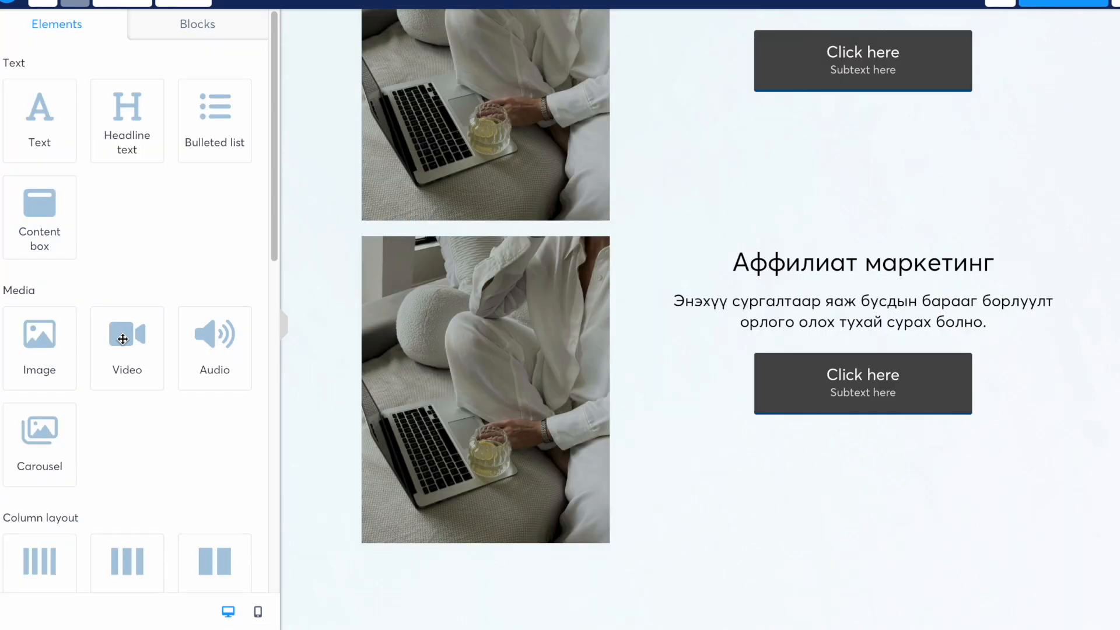
- Add a video below the rows playing the pasted YouTube link as a Direct link
left_click_drag(123, 339, 712, 549)
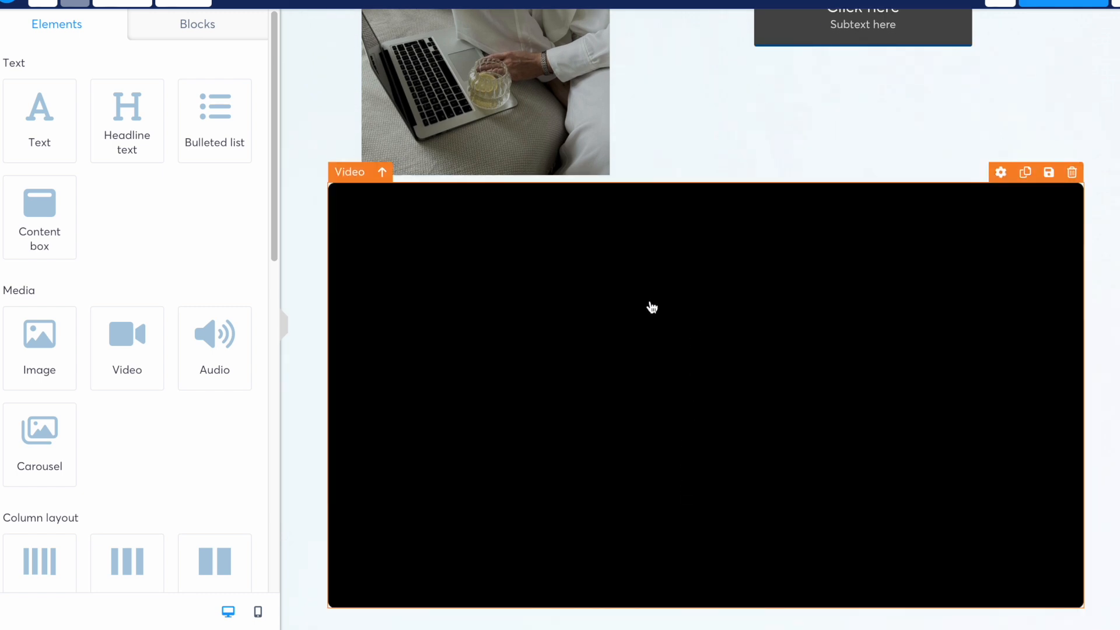
left_click(651, 307)
left_click(47, 95)
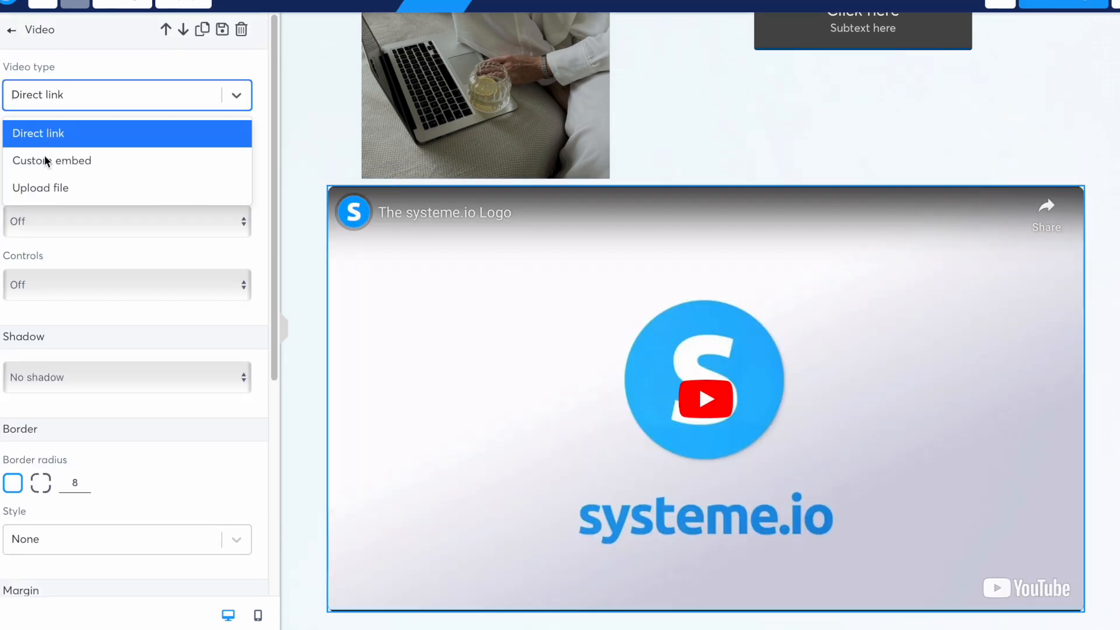
left_click(54, 189)
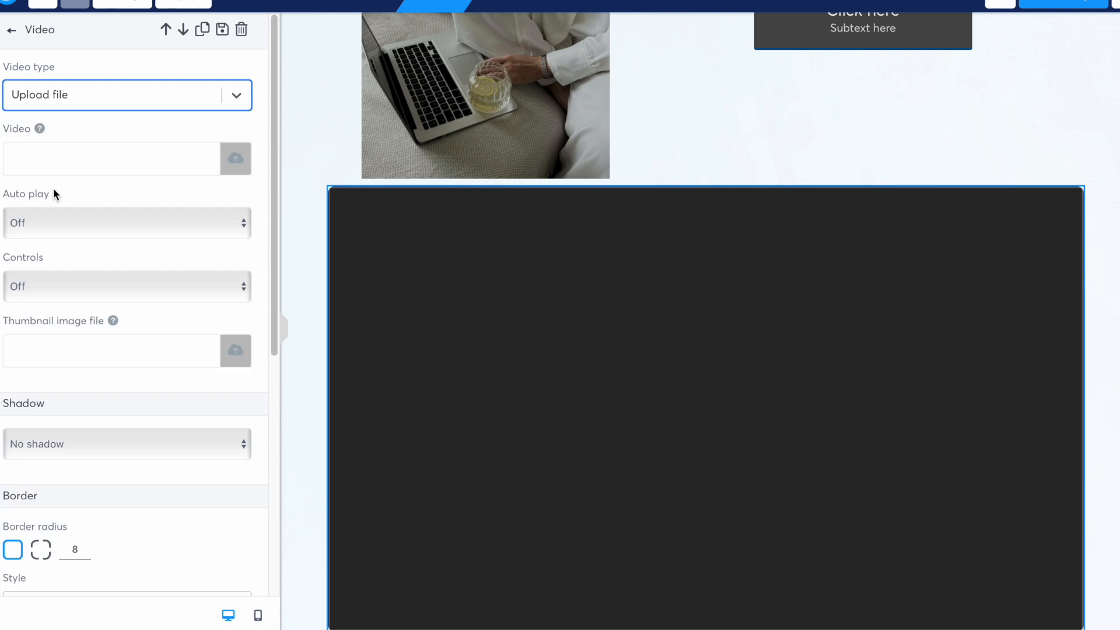
left_click(237, 96)
left_click(66, 134)
left_click(31, 159)
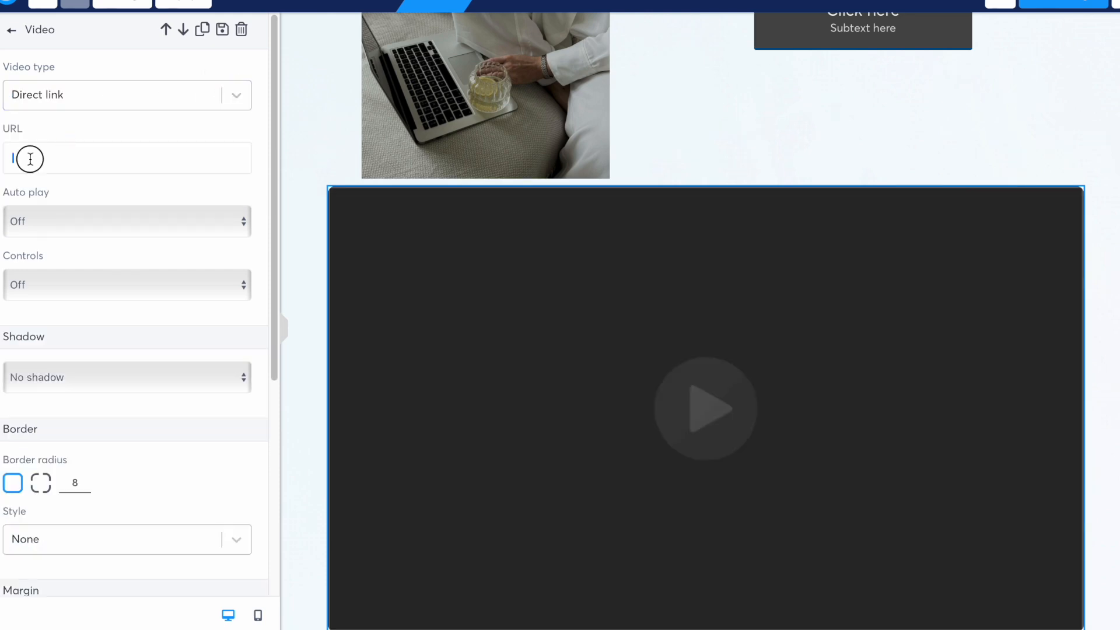
key("ctrl+v")
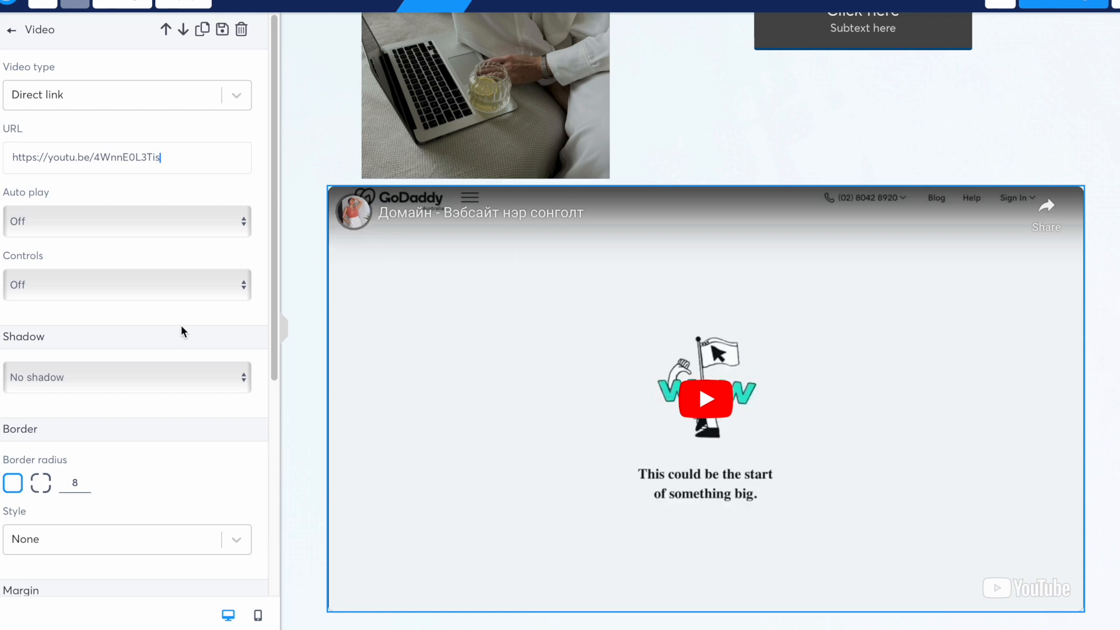
scroll(182, 336, "down", 5)
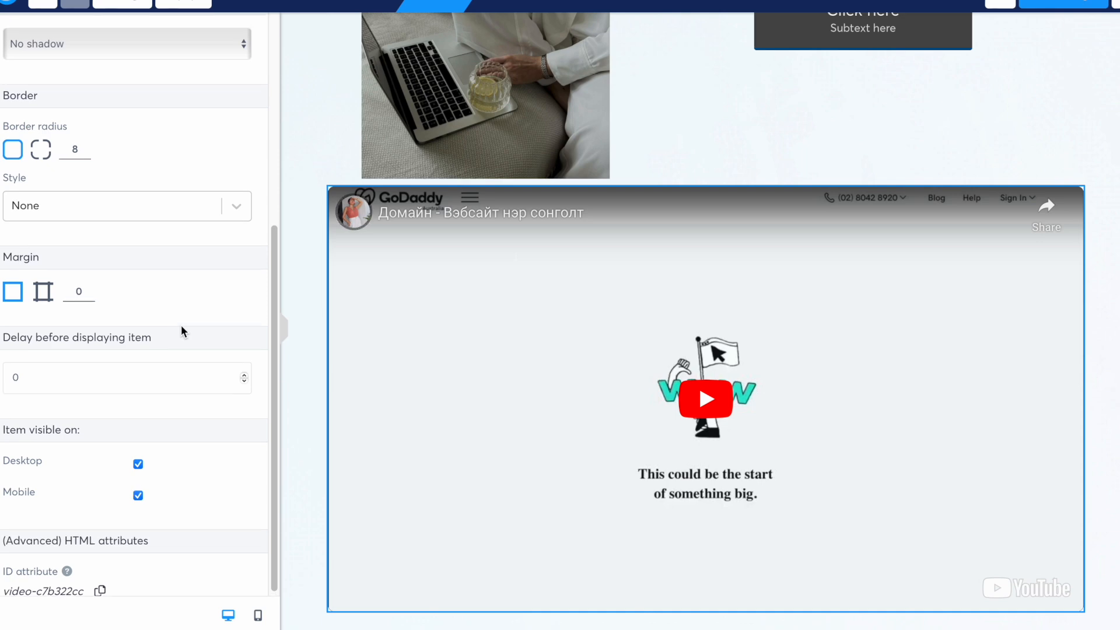
left_click(1048, 139)
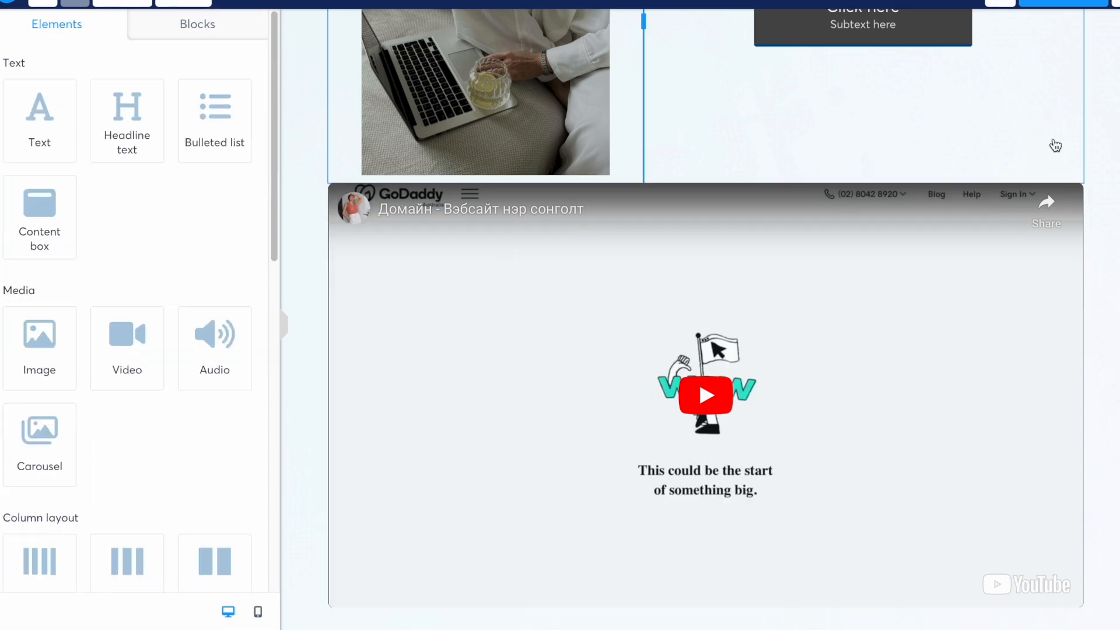
- Add a headline 'Домайн нэр авах заавар видео' above the video
left_click_drag(126, 123, 664, 175)
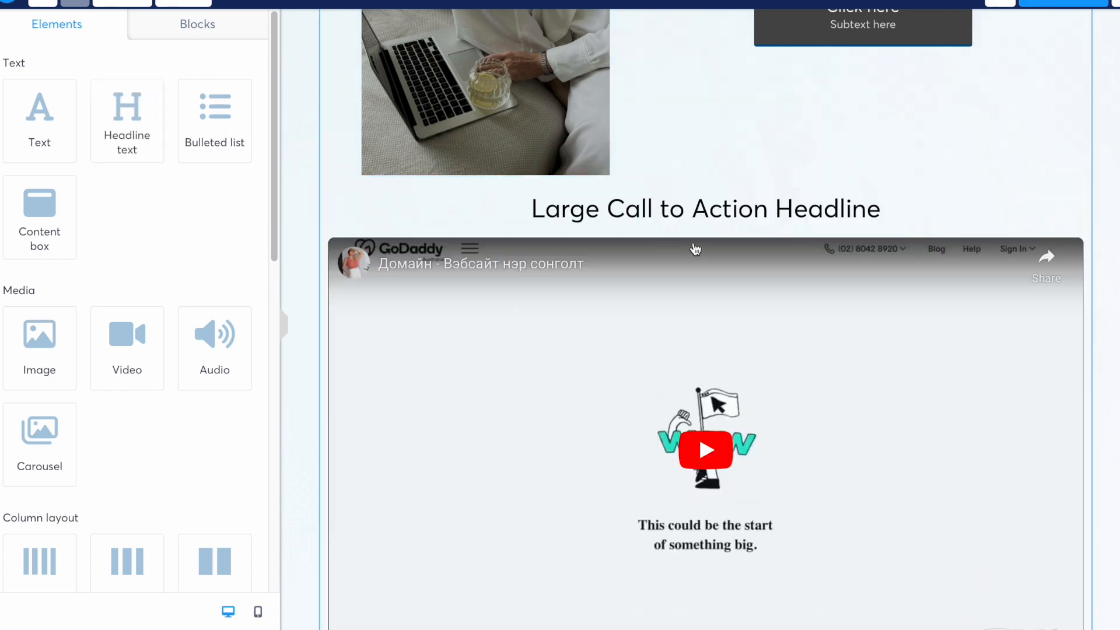
left_click(515, 215)
type("Домайн ")
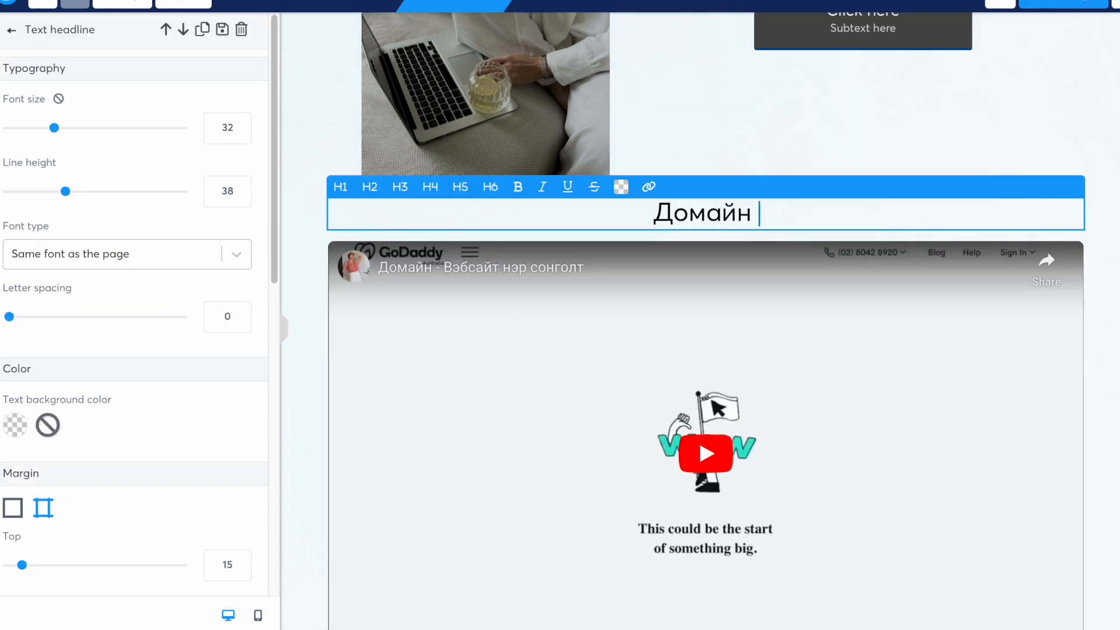
type("нэр авах заавар видео")
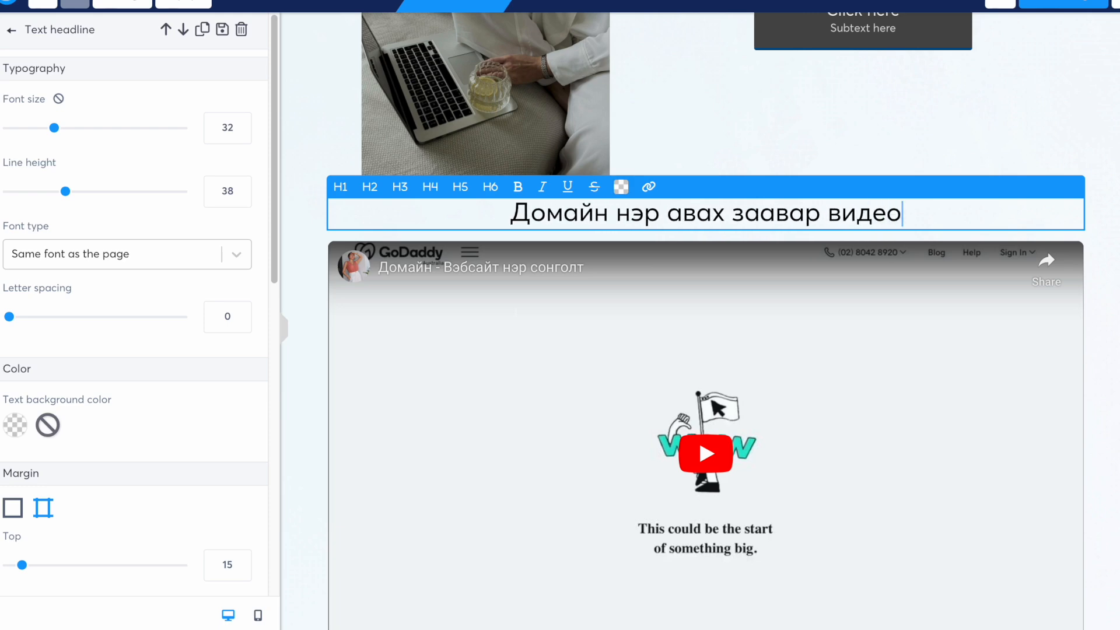
left_click(841, 143)
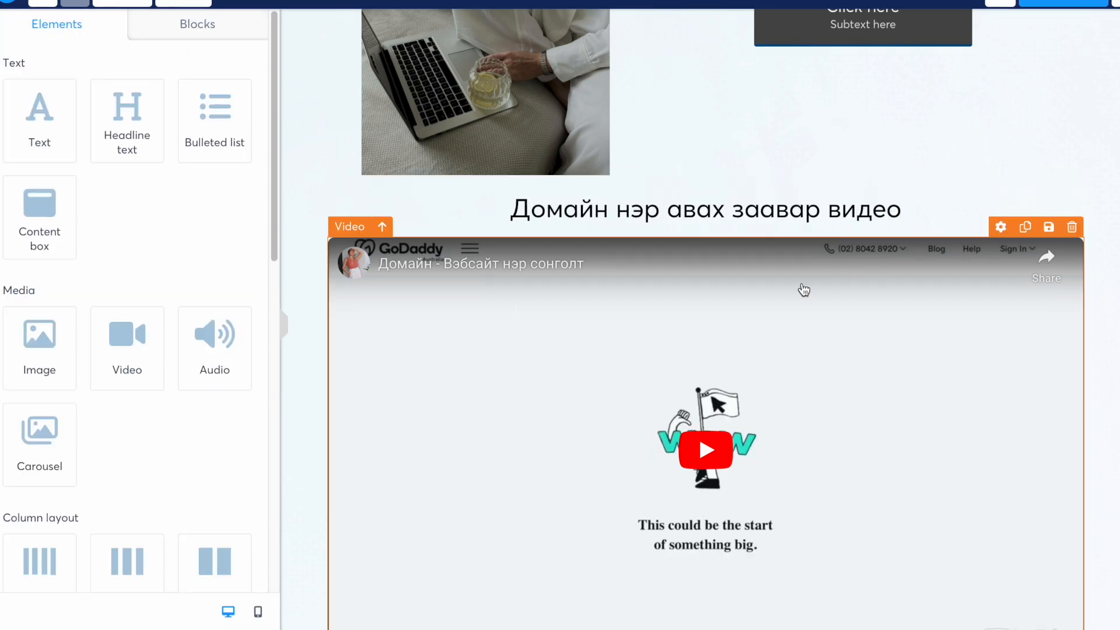
scroll(804, 290, "down", 1)
scroll(804, 290, "up", 9)
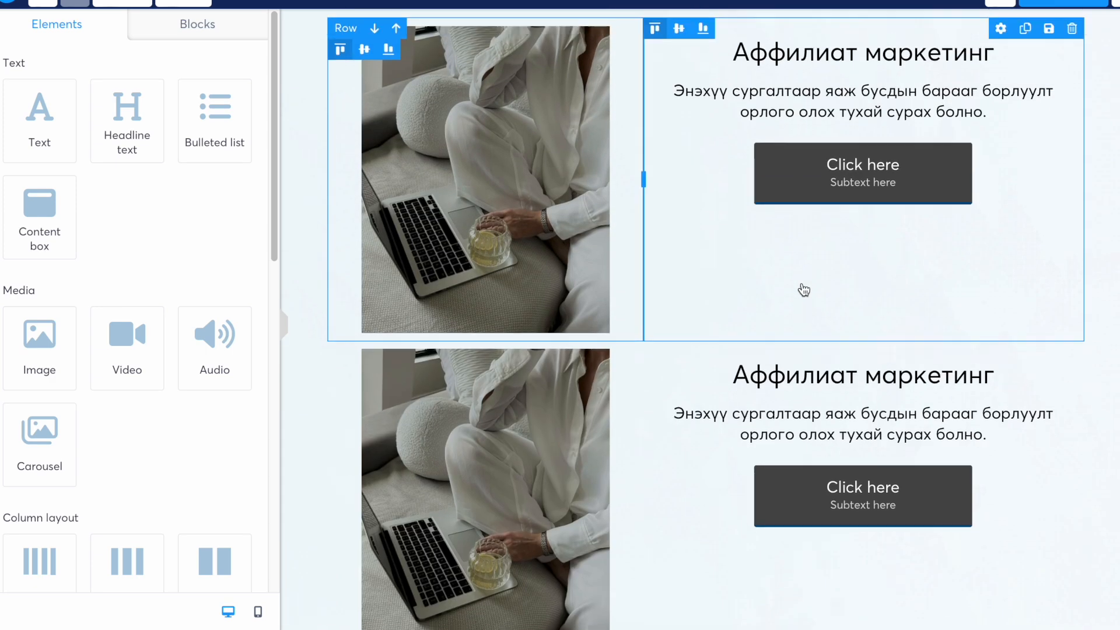
scroll(804, 290, "down", 10)
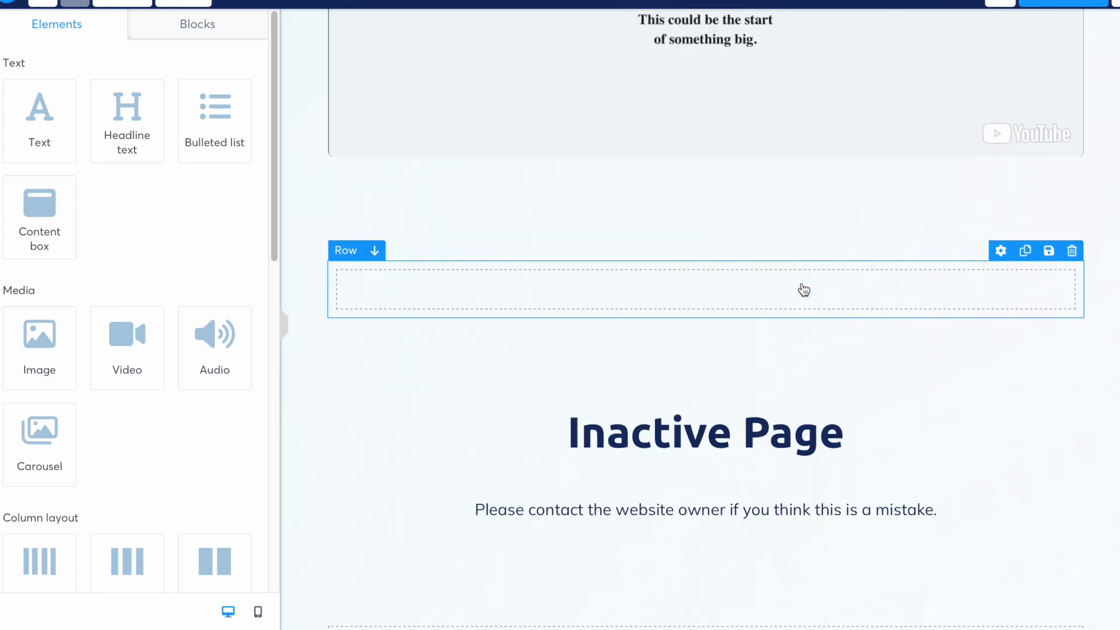
scroll(804, 290, "up", 10)
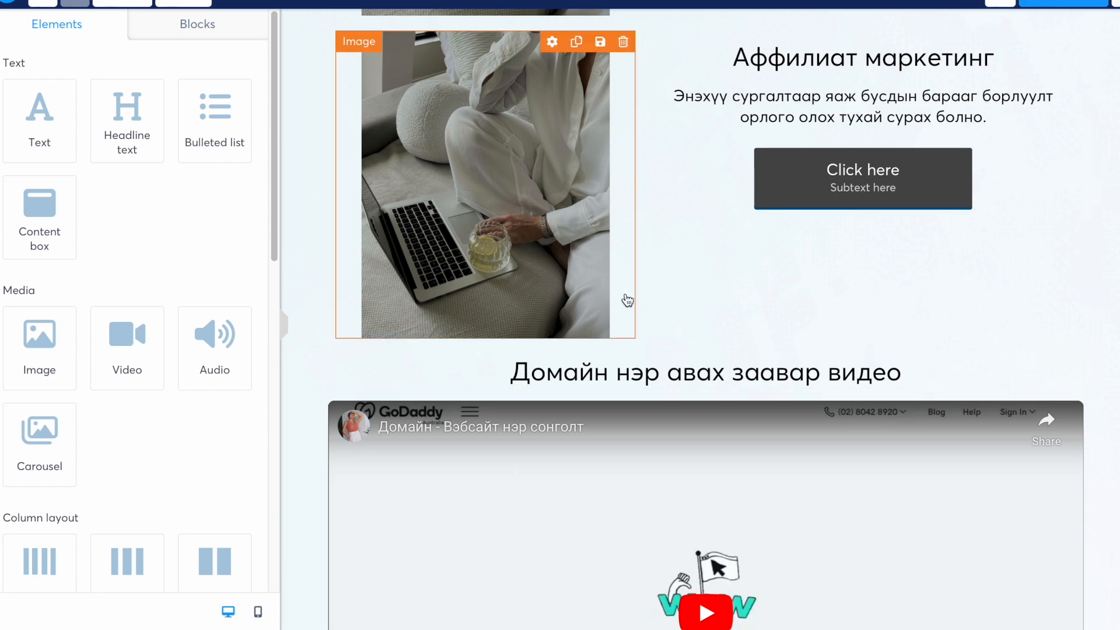
scroll(628, 300, "up", 3)
scroll(628, 300, "down", 3)
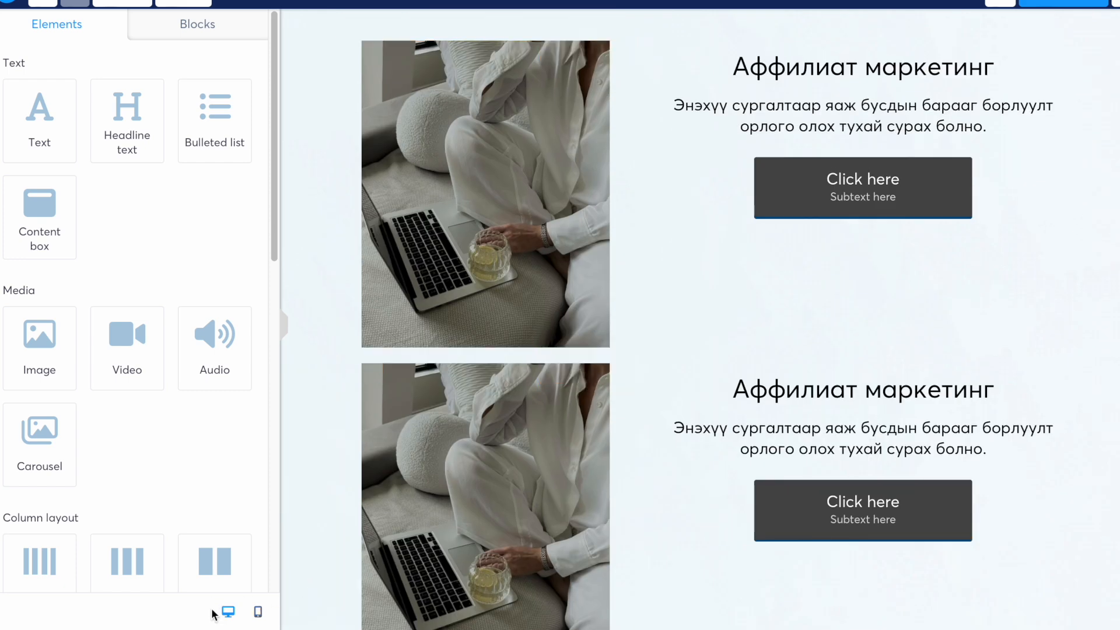
left_click(258, 611)
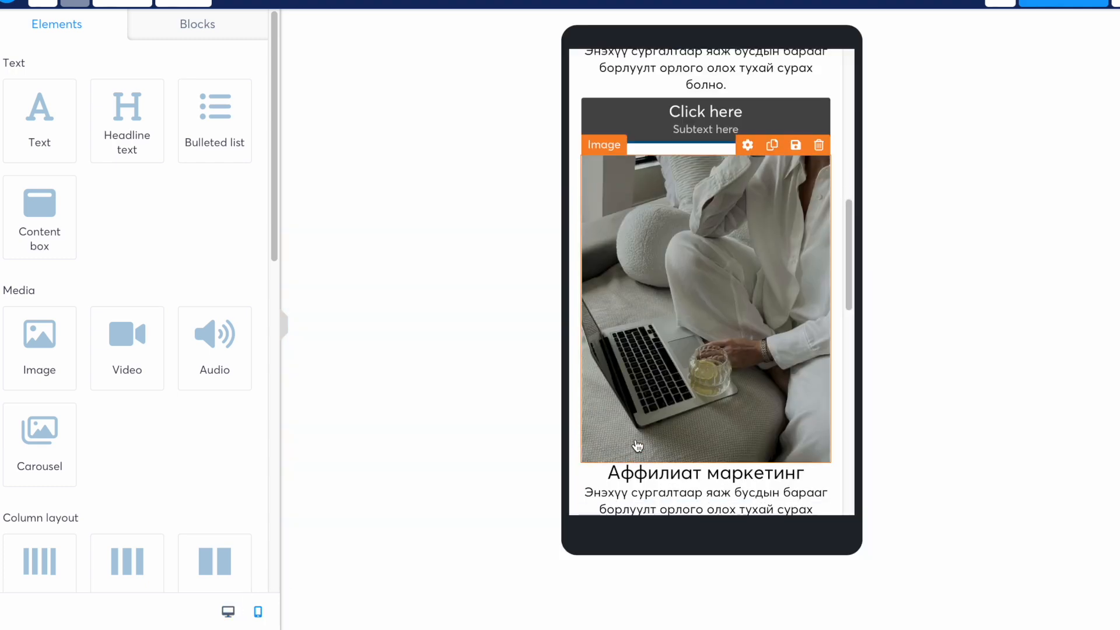
scroll(638, 456, "down", 4)
scroll(637, 446, "up", 3)
scroll(638, 445, "up", 4)
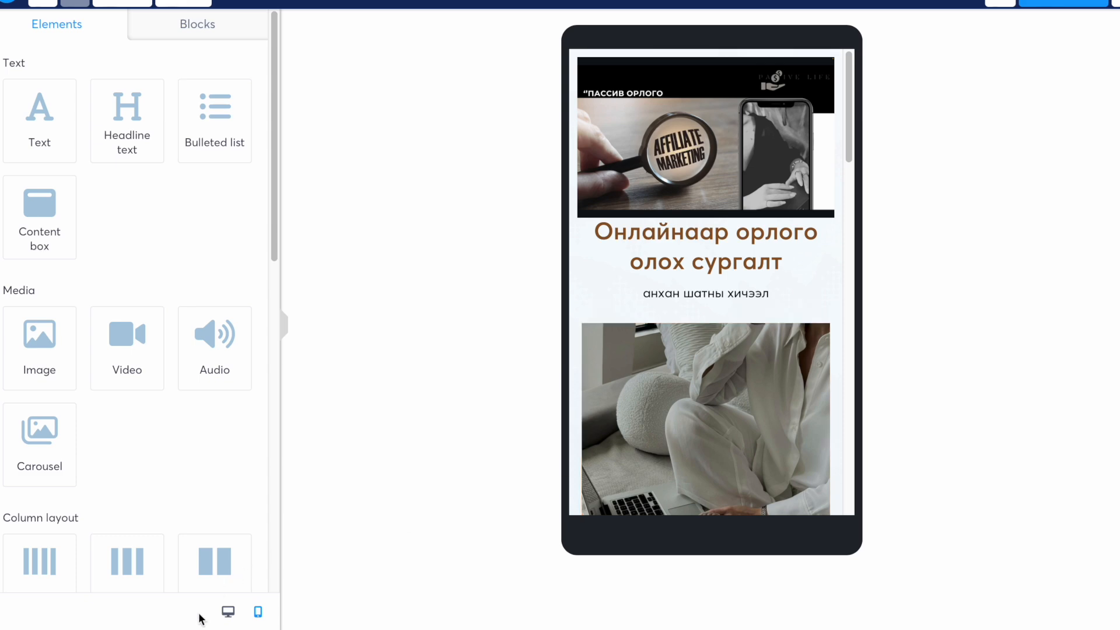
left_click(227, 611)
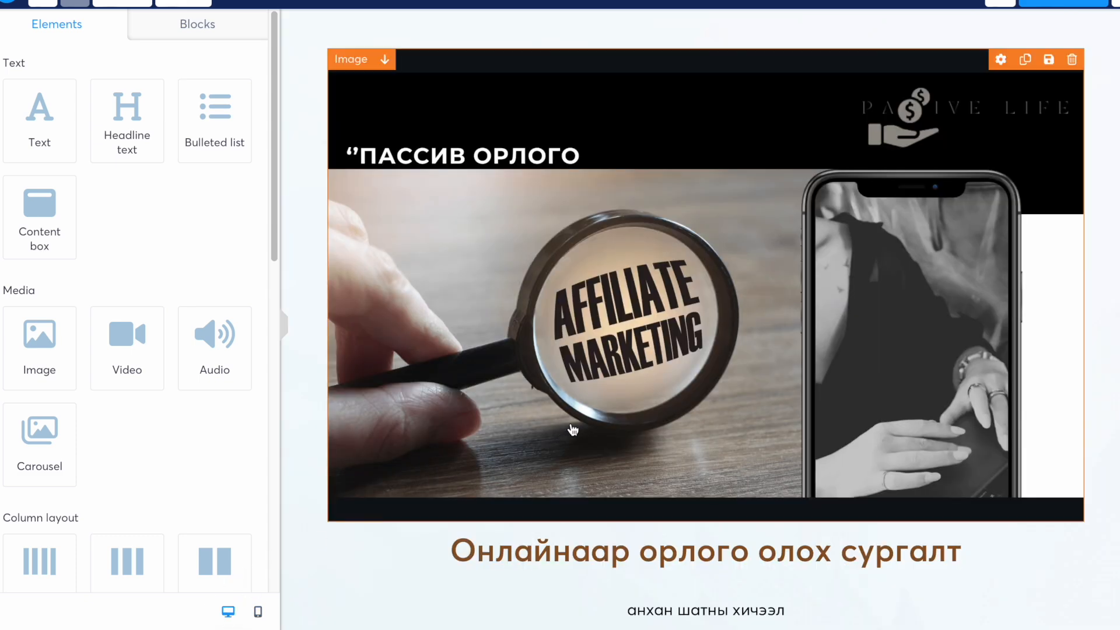
scroll(573, 430, "down", 6)
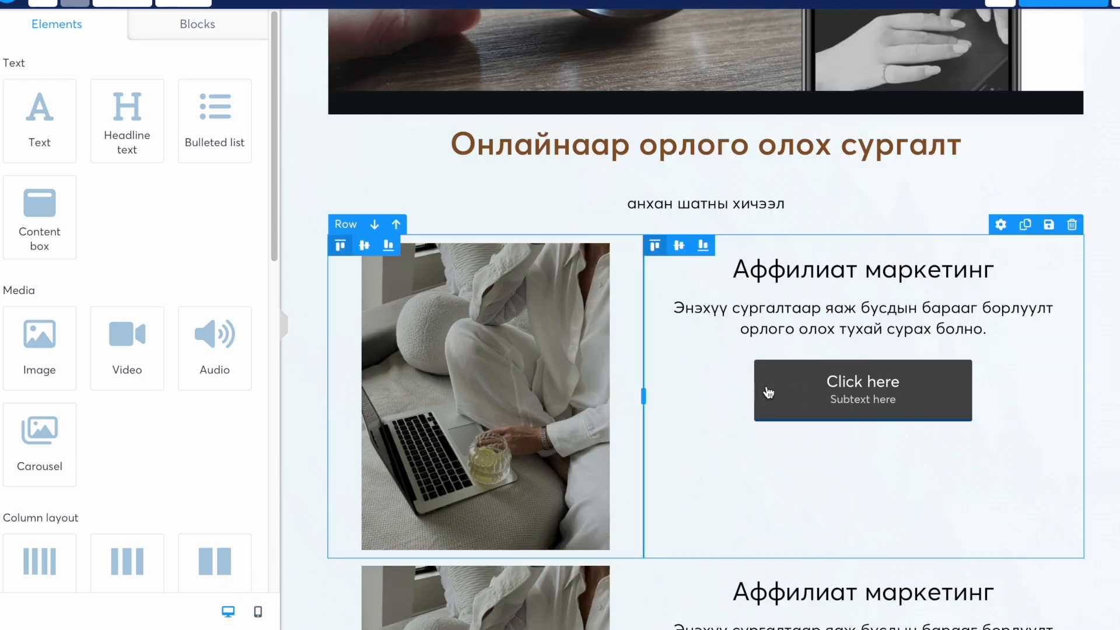
left_click(642, 259)
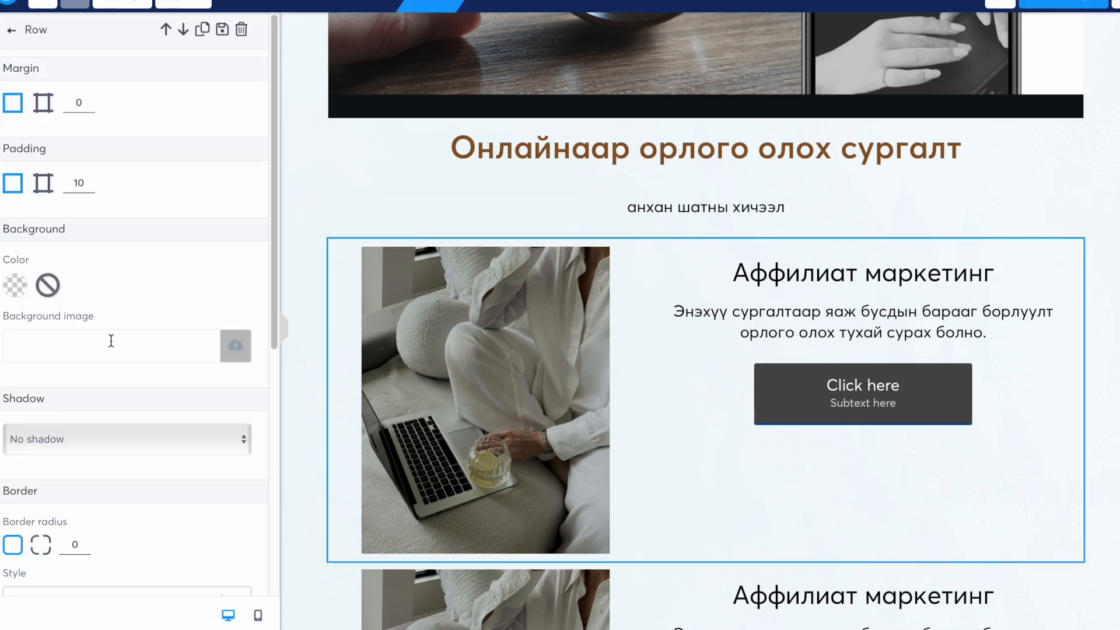
- Disable mobile vertical stacking for the Аффилиат маркетинг row, save, and switch to phone preview
scroll(118, 369, "down", 7)
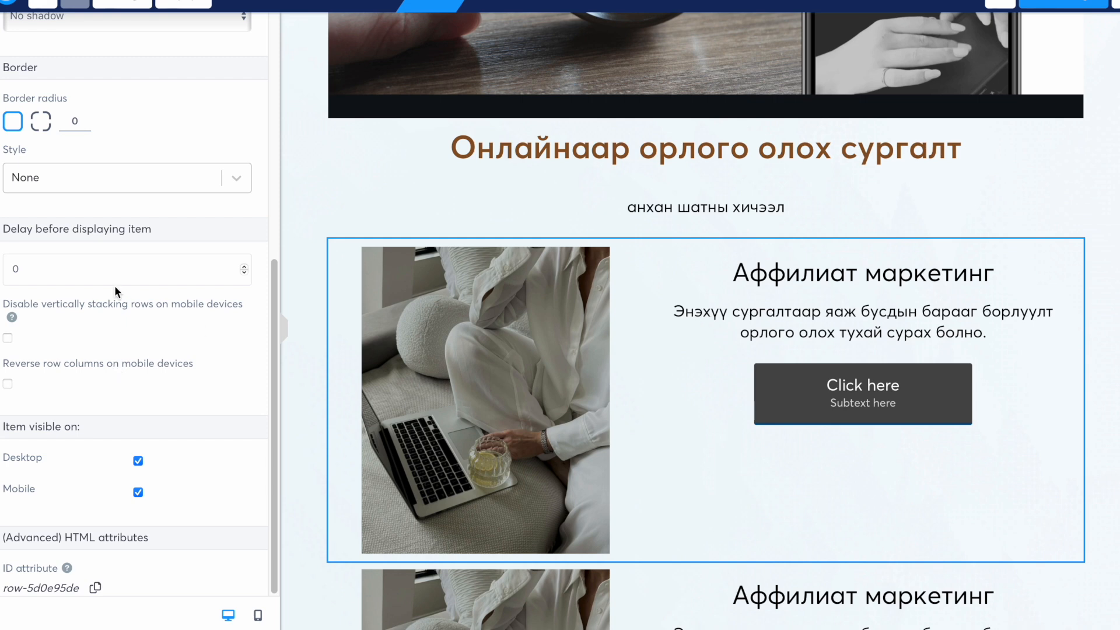
left_click(7, 338)
left_click(1062, 2)
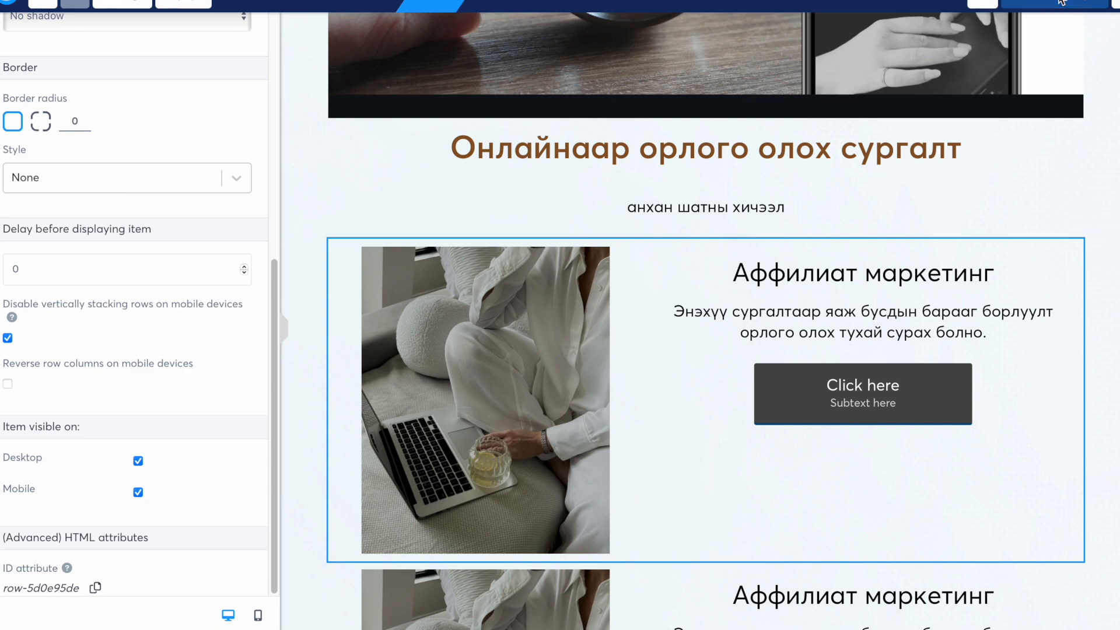
left_click(258, 615)
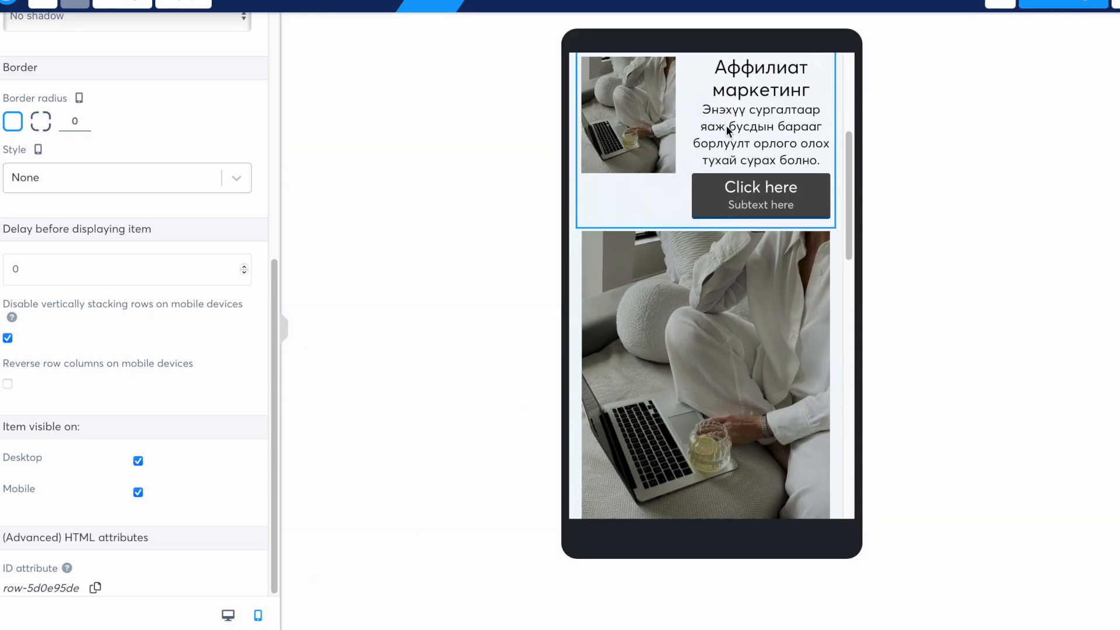
- Make the Аффилиат маркетинг headline an H3 with font size 15
left_click(727, 127)
scroll(728, 131, "up", 1)
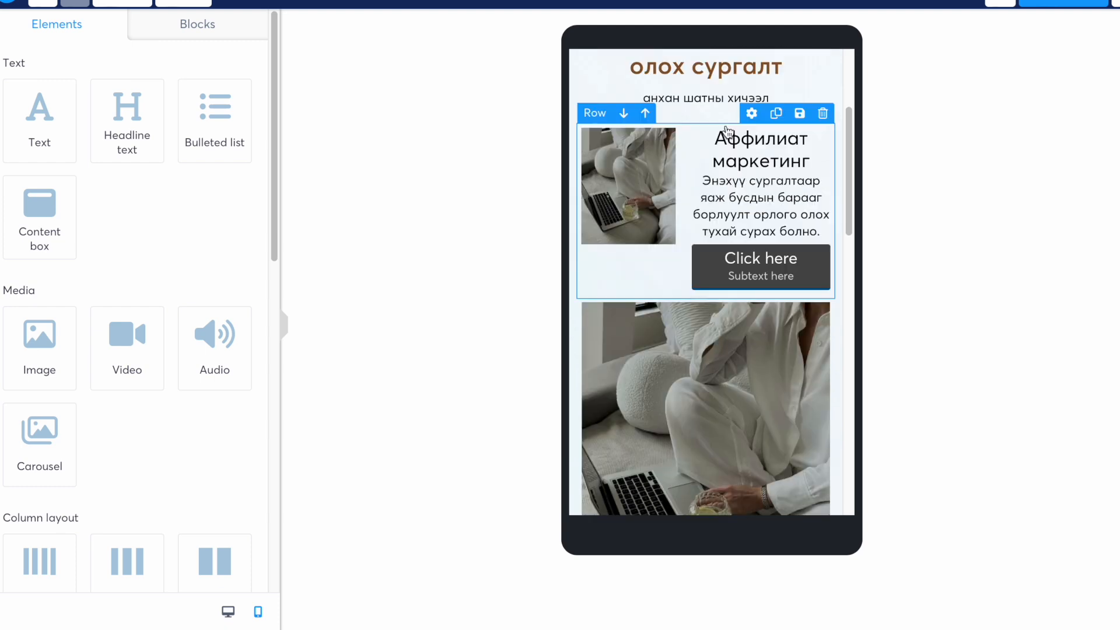
left_click(771, 148)
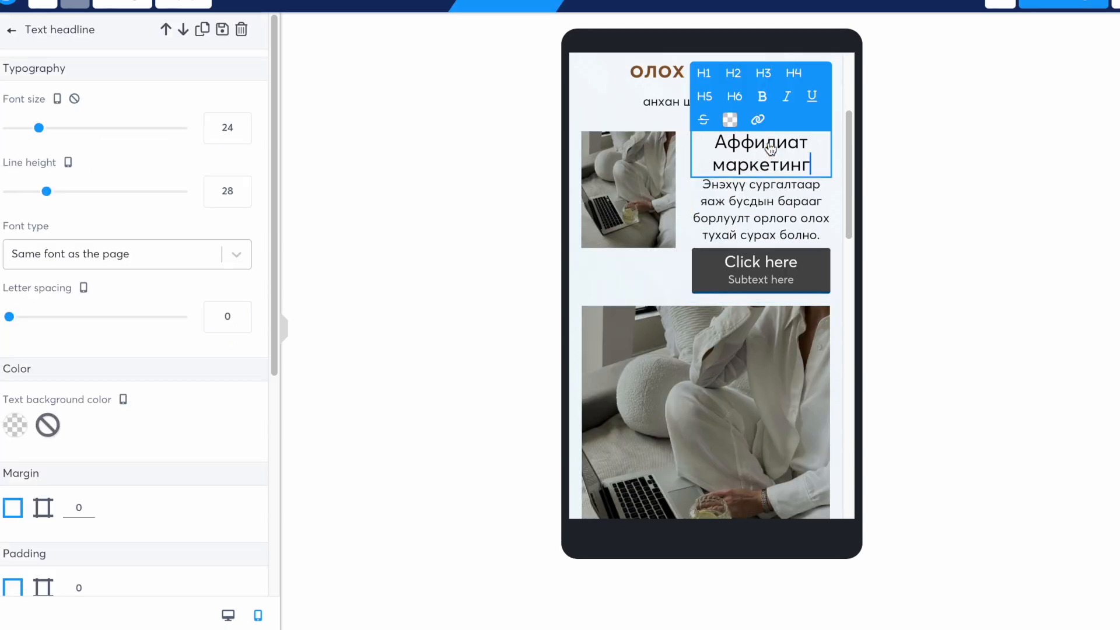
left_click(768, 75)
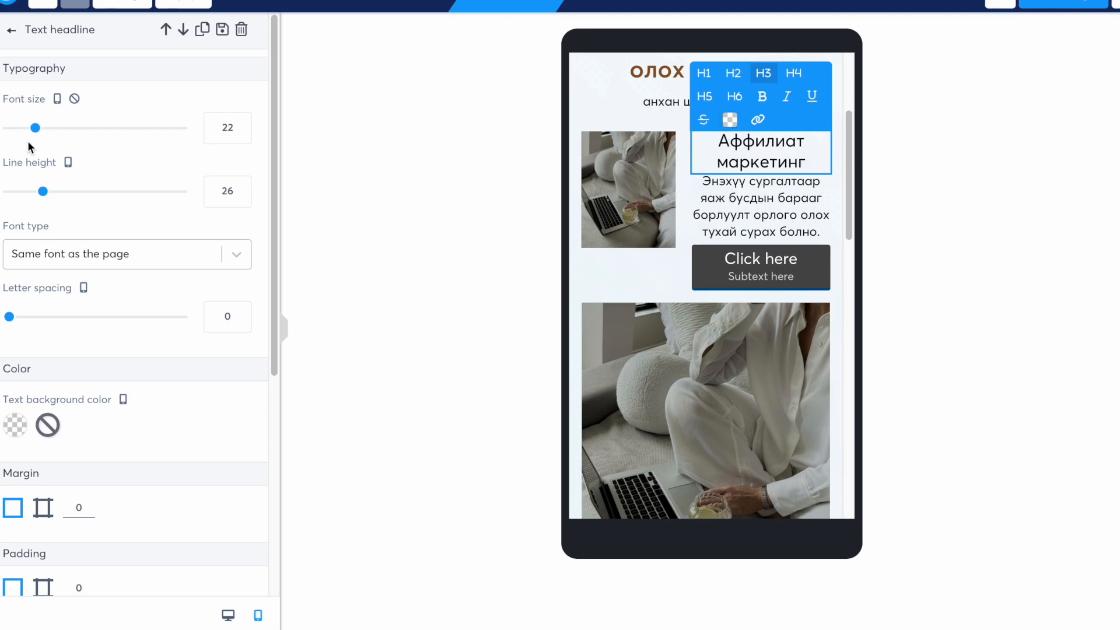
left_click_drag(35, 129, 22, 128)
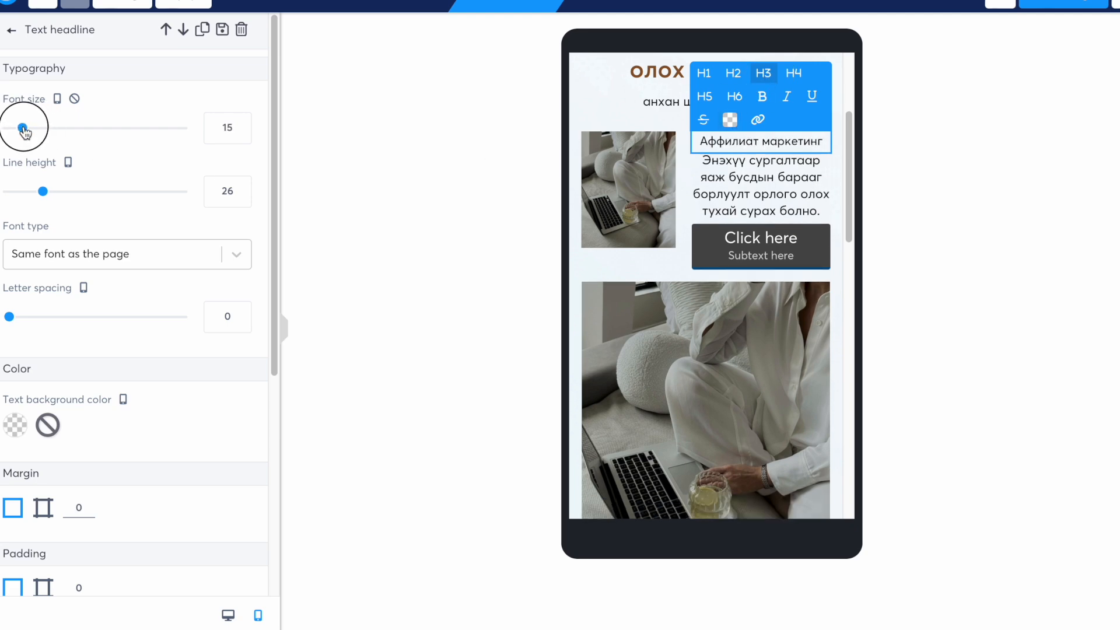
left_click(410, 143)
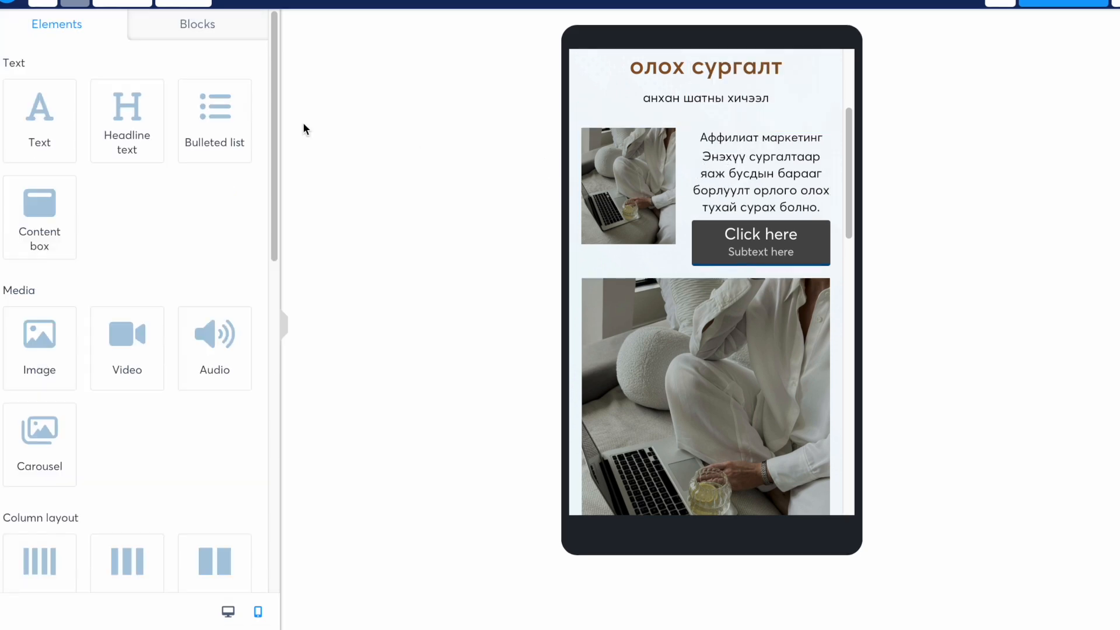
- Set the description paragraph's line height to 14
left_click(768, 185)
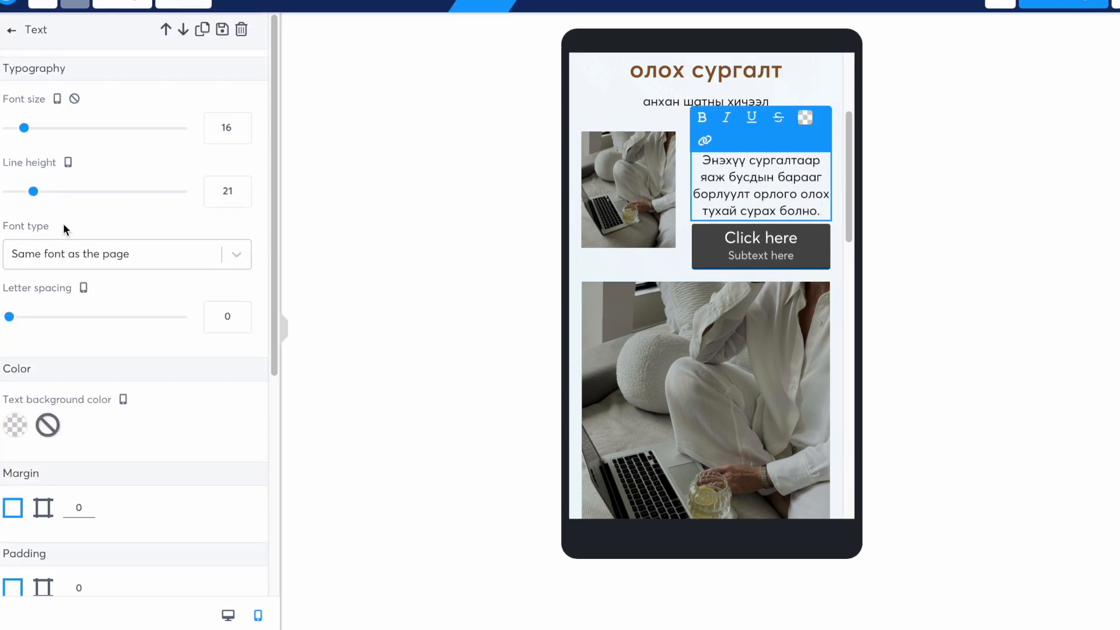
left_click_drag(34, 199, 21, 200)
left_click(21, 196)
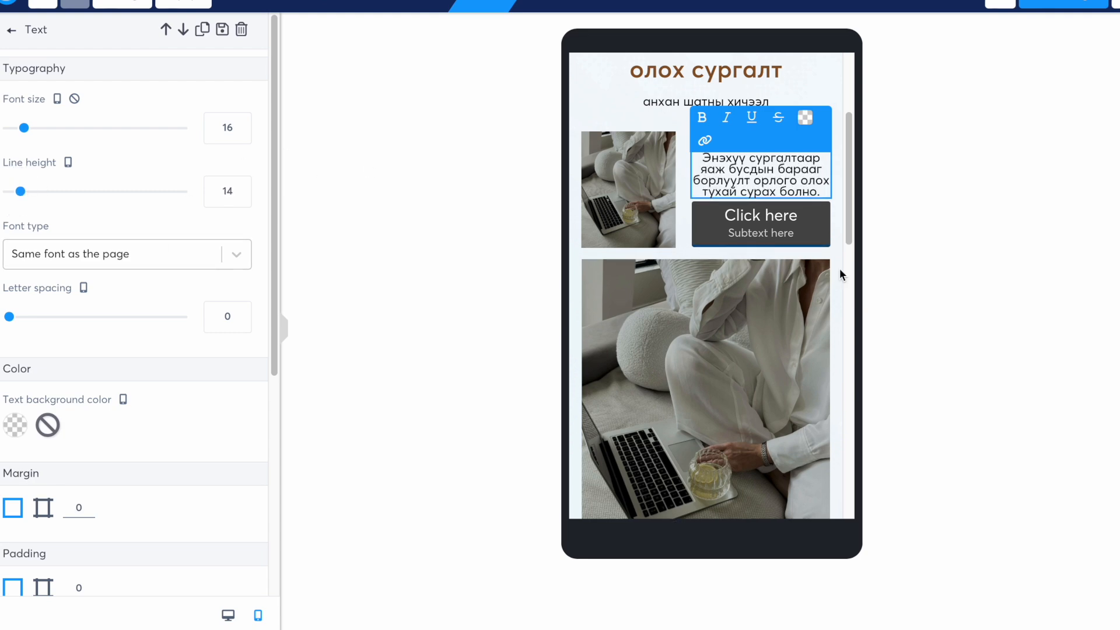
left_click(778, 230)
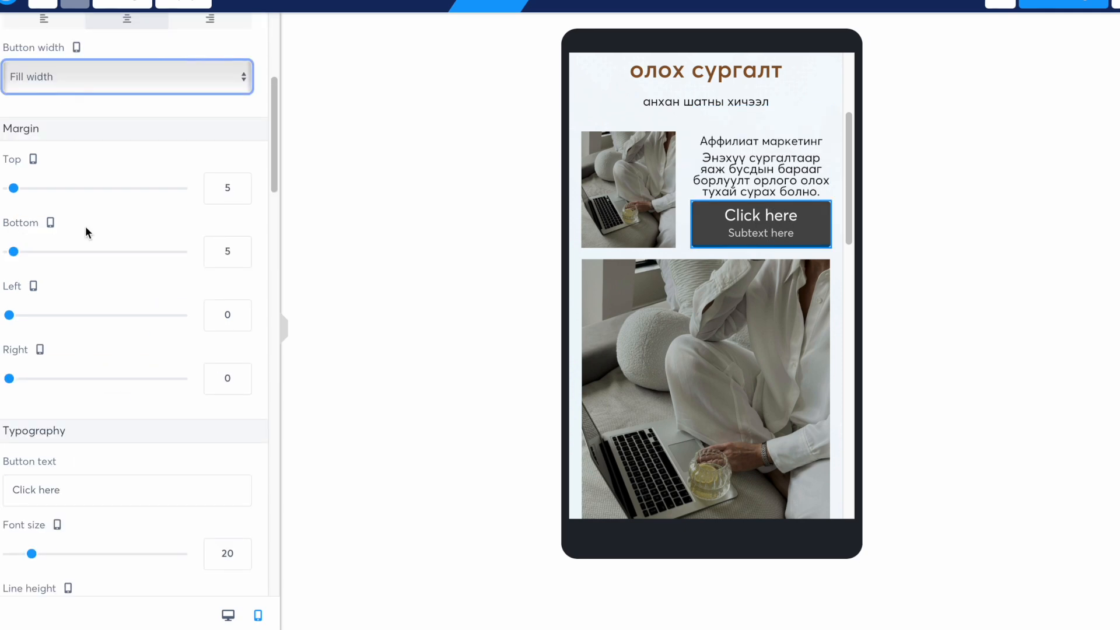
- Change the top card's button label to 'Энд дарна уу'
left_click(78, 501)
key("BackSpace")
key("BackSpace")
key("BackSpace")
key("BackSpace")
key("BackSpace")
key("BackSpace")
key("BackSpace")
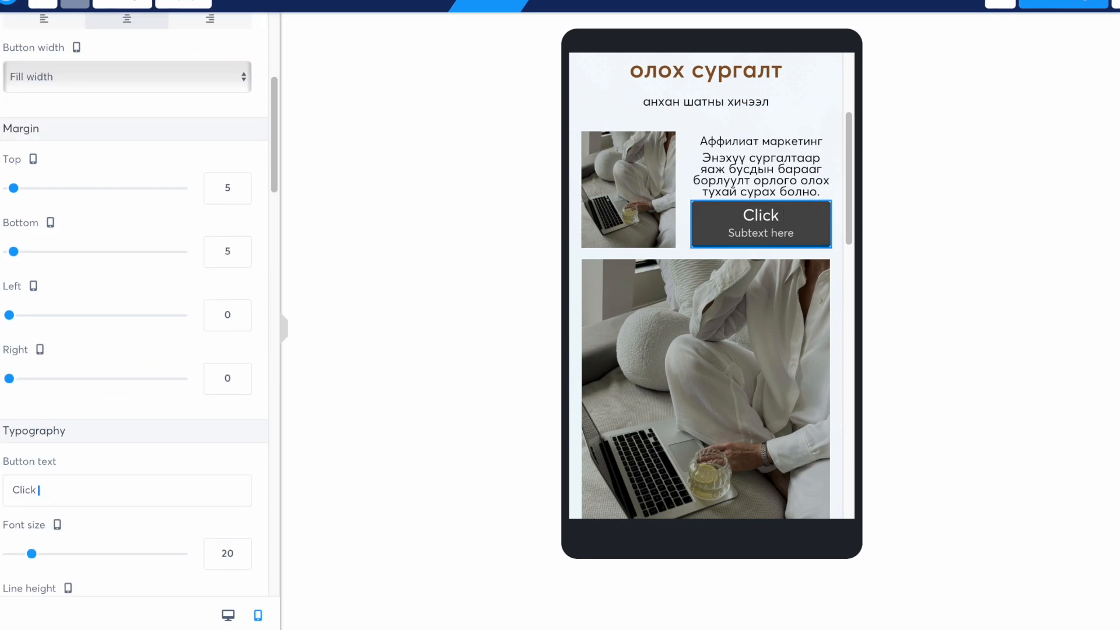
key("BackSpace")
key("BackSpace")
key("BackSpace")
type("Энд дарна")
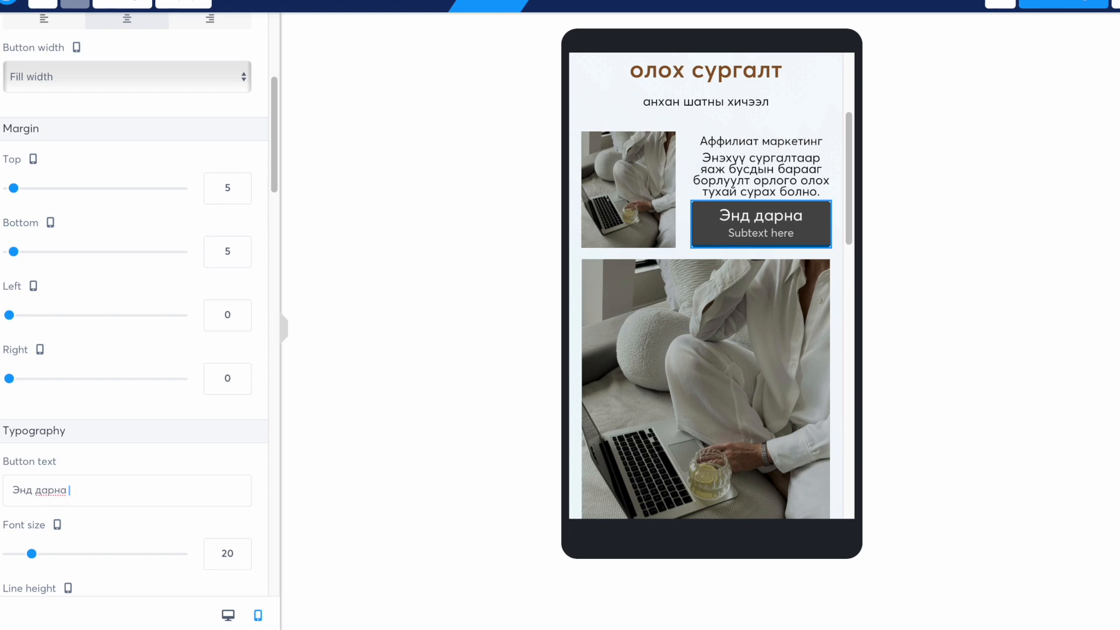
type(" уу")
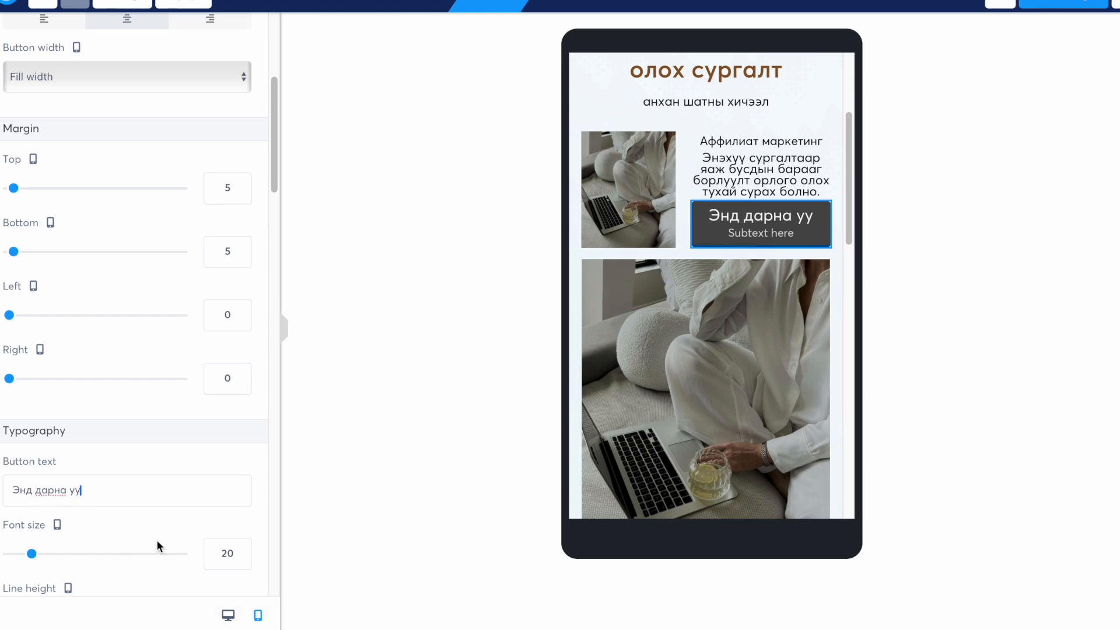
scroll(114, 490, "down", 4)
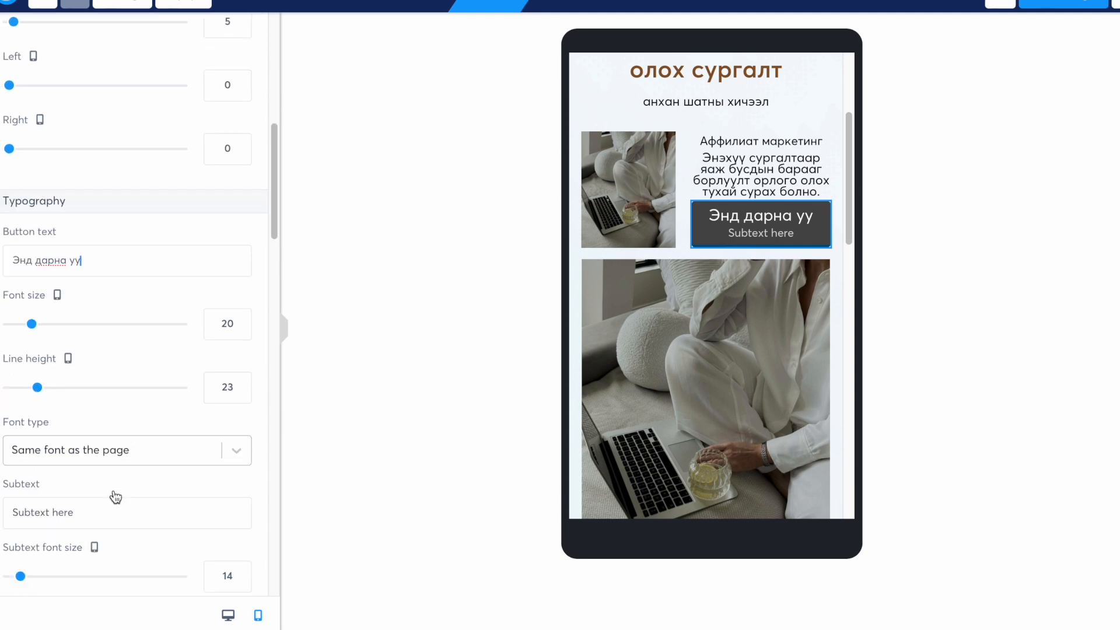
- Remove the button's 'Subtext here' line
left_click(95, 507)
key("BackSpace")
key("BackSpace")
key("BackSpace")
key("BackSpace")
key("BackSpace")
key("BackSpace")
key("BackSpace")
key("BackSpace")
key("BackSpace")
key("BackSpace")
key("BackSpace")
key("BackSpace")
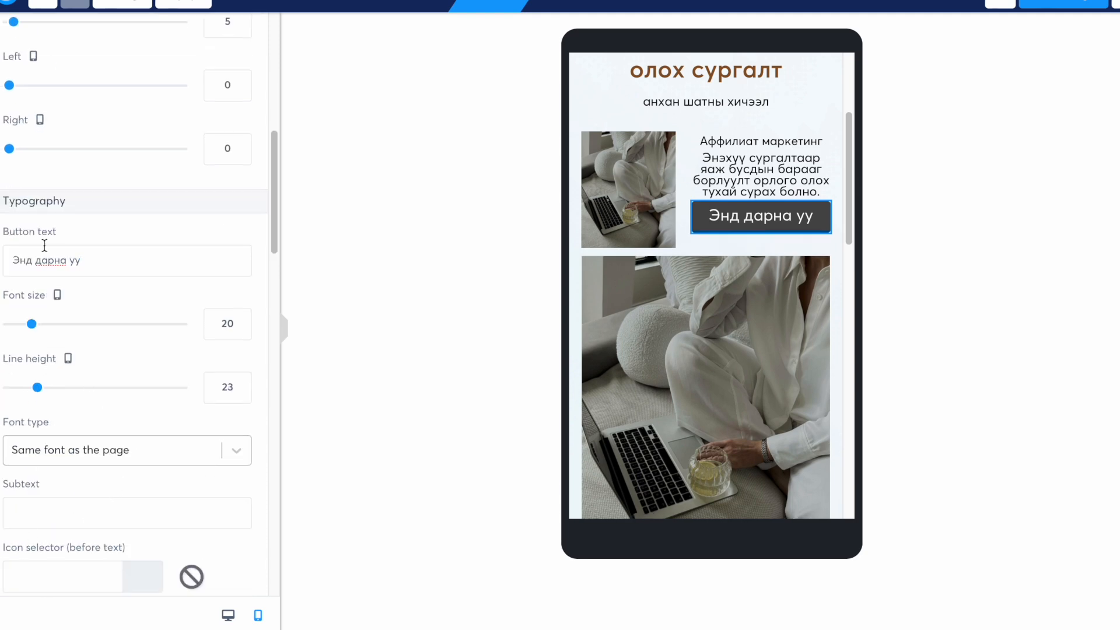
scroll(131, 281, "down", 3)
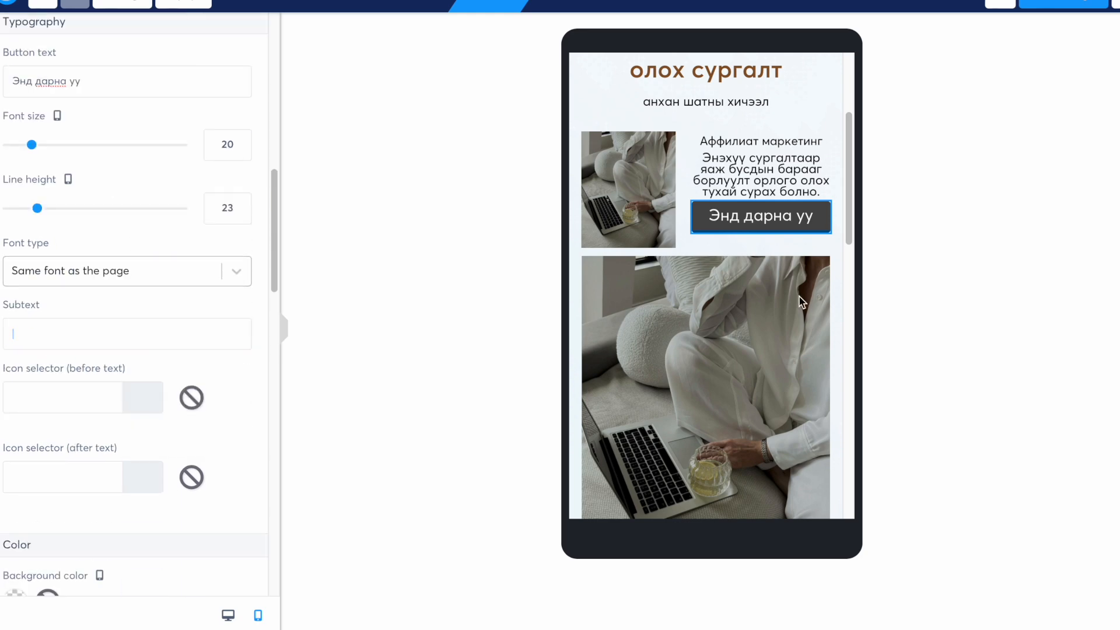
left_click(799, 295)
left_click(731, 311)
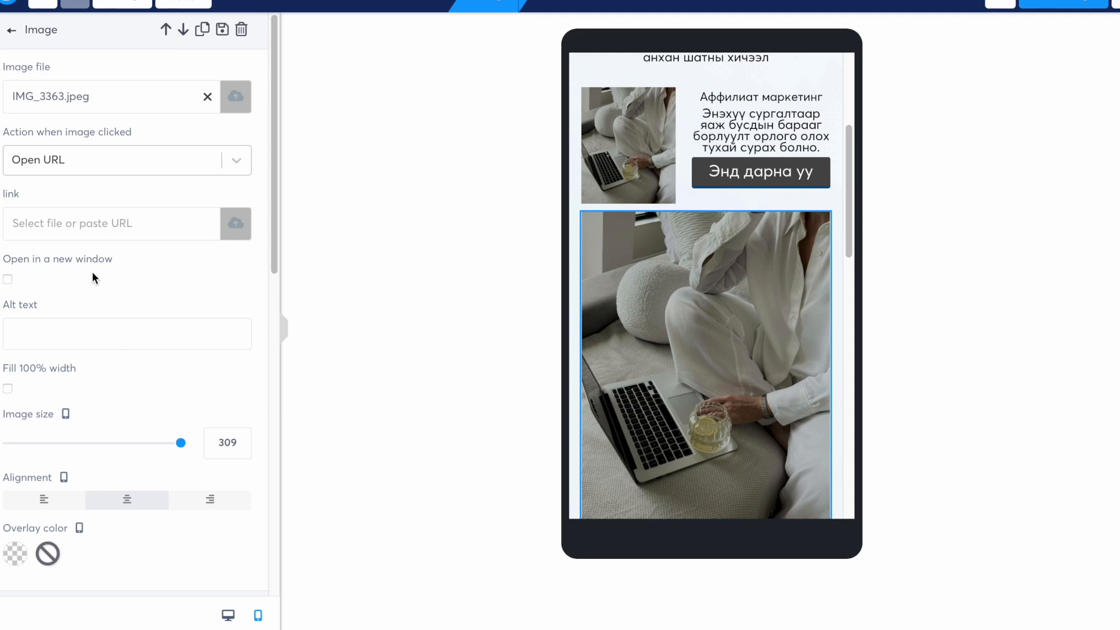
- Give the large photo a 28 top margin and review the second card in phone preview
scroll(92, 272, "down", 3)
left_click(43, 471)
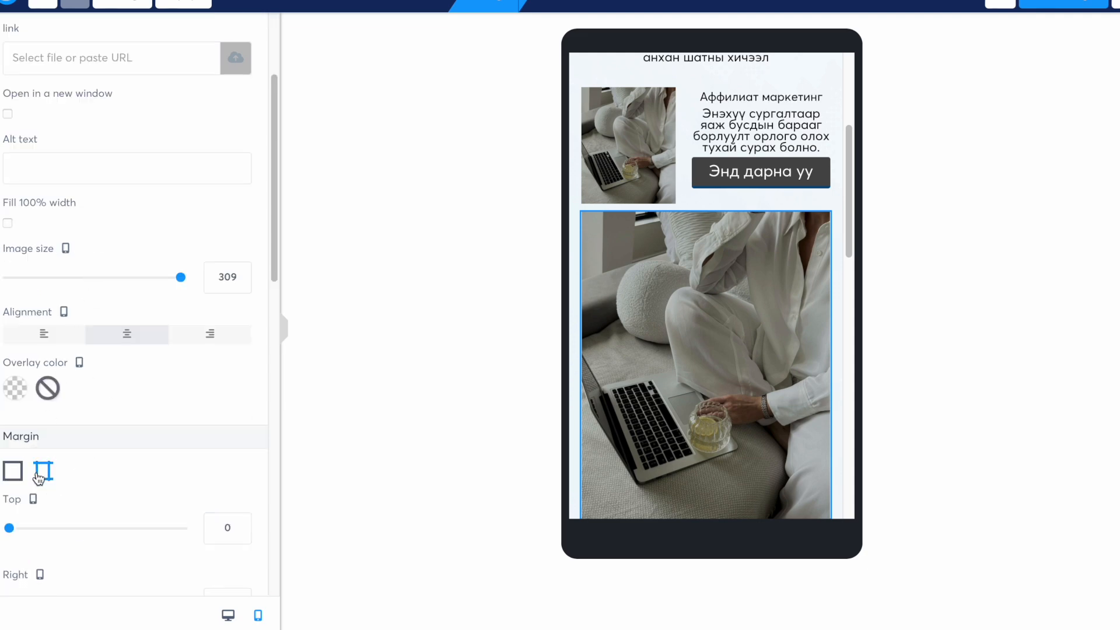
left_click_drag(9, 530, 35, 532)
scroll(107, 412, "down", 6)
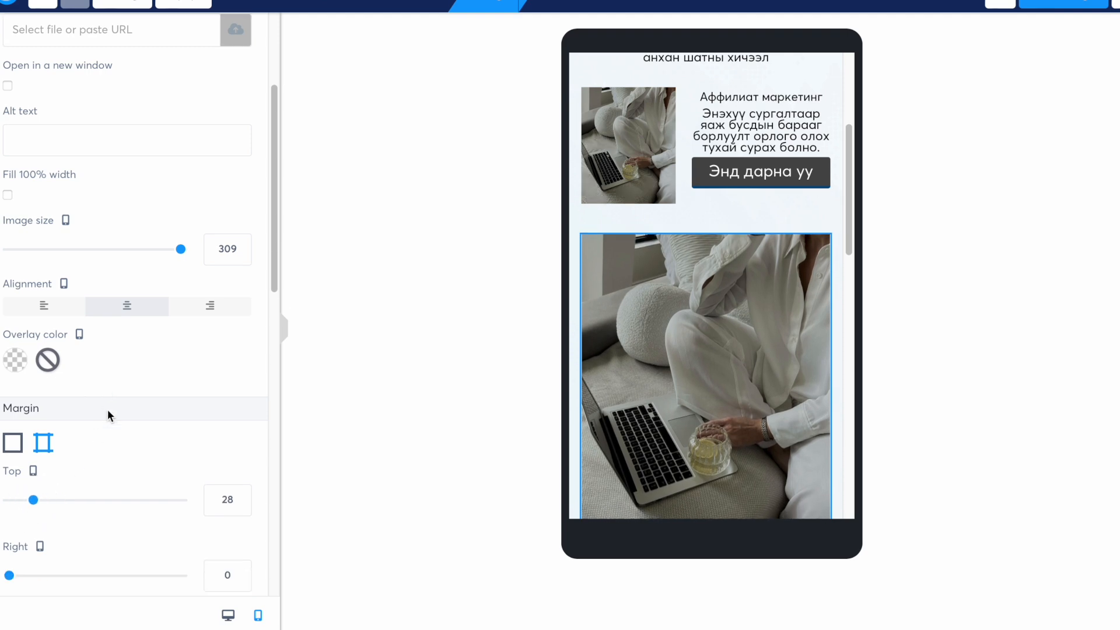
scroll(108, 413, "down", 6)
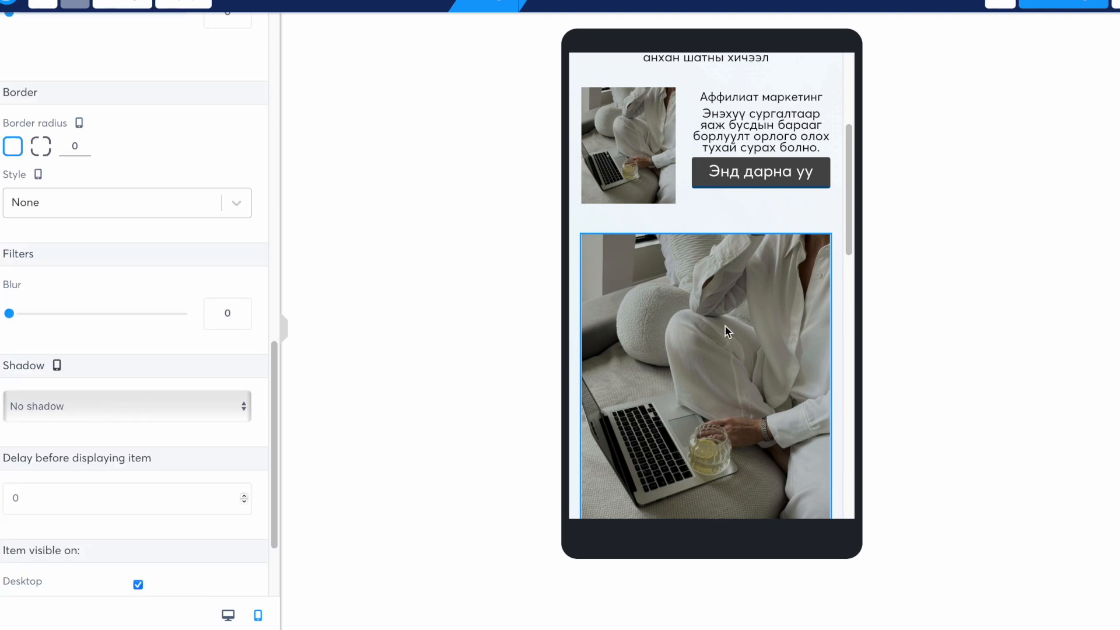
left_click(721, 117)
scroll(721, 117, "down", 2)
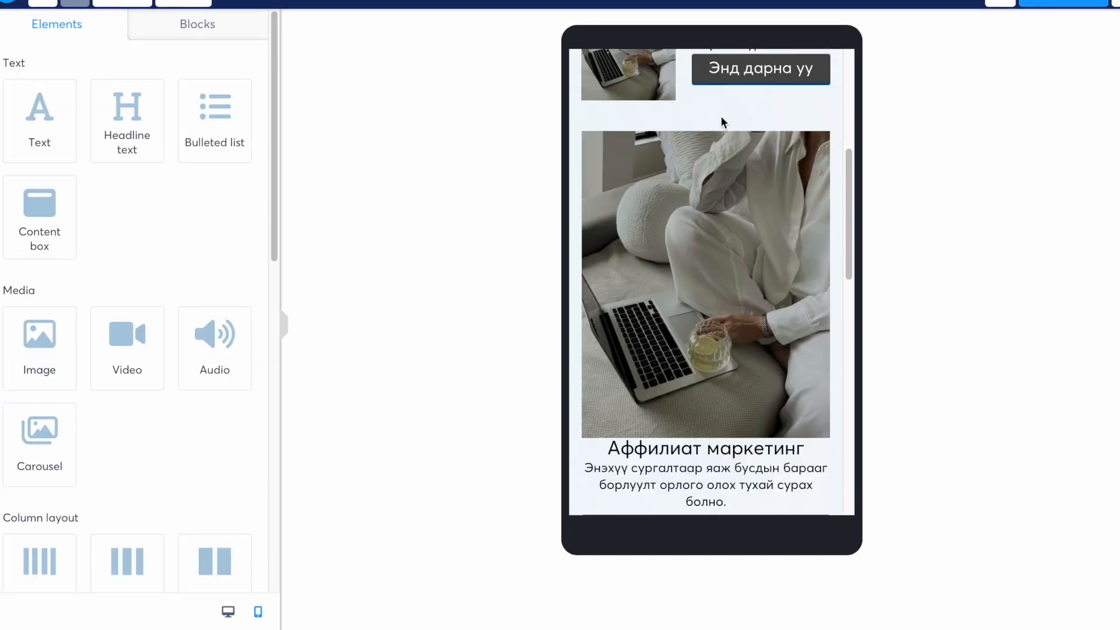
scroll(722, 120, "up", 6)
scroll(722, 121, "down", 7)
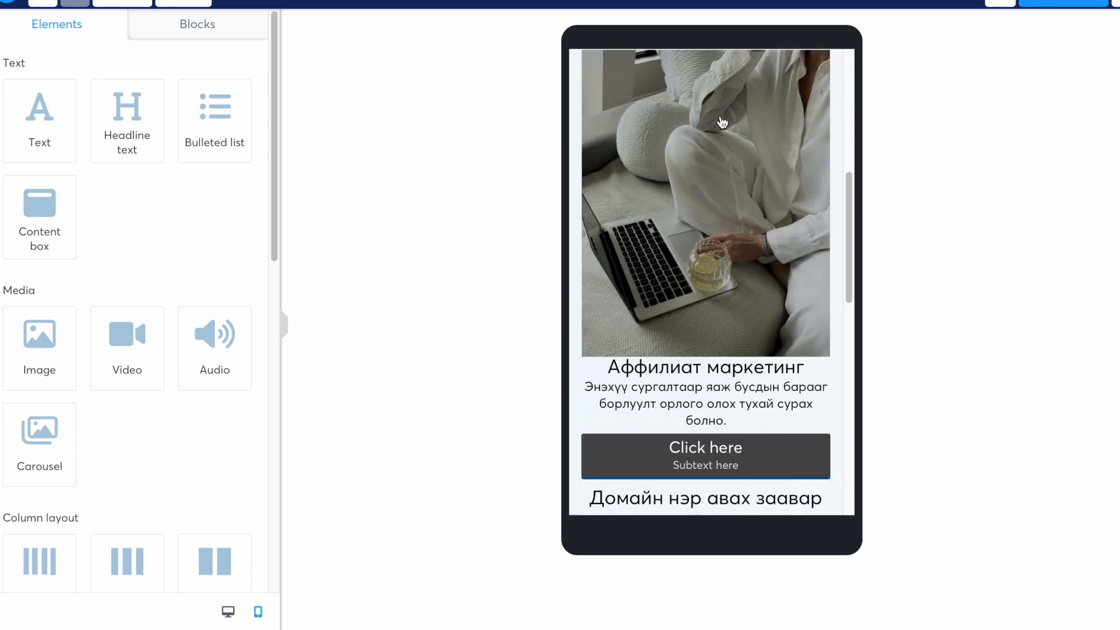
scroll(689, 194, "down", 5)
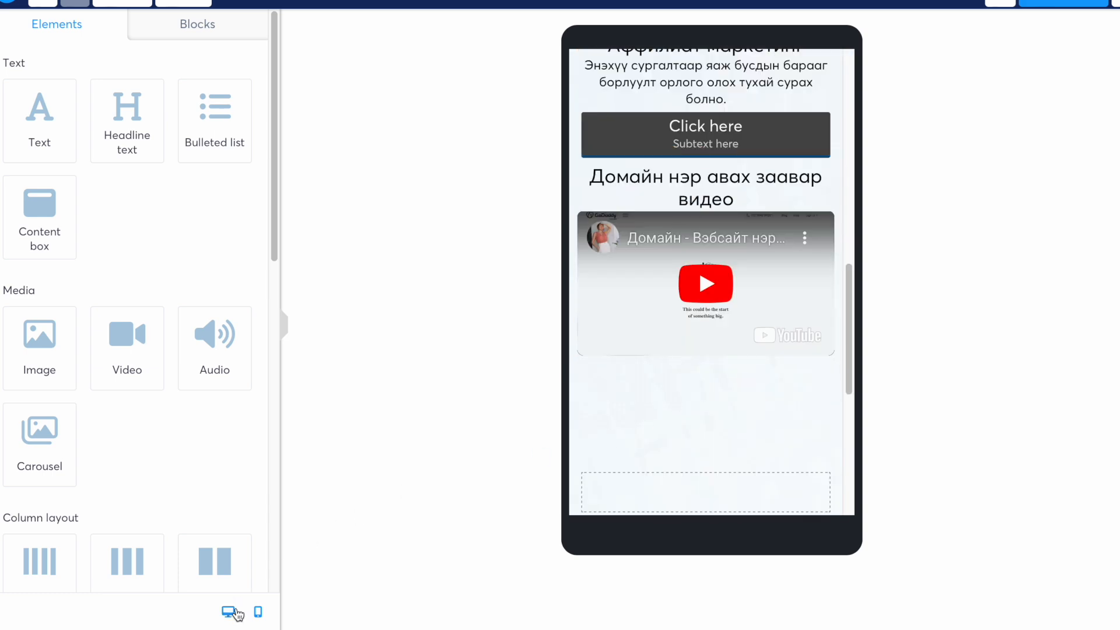
- In desktop view, add a First name form input below the domain tutorial video
left_click(229, 612)
scroll(753, 355, "down", 10)
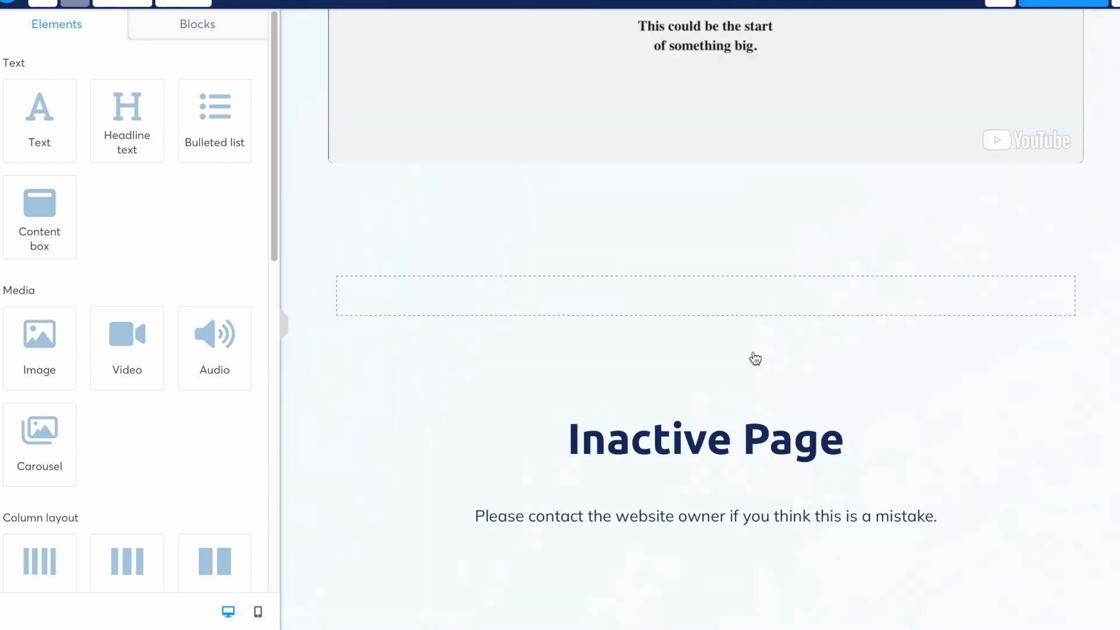
scroll(756, 358, "up", 15)
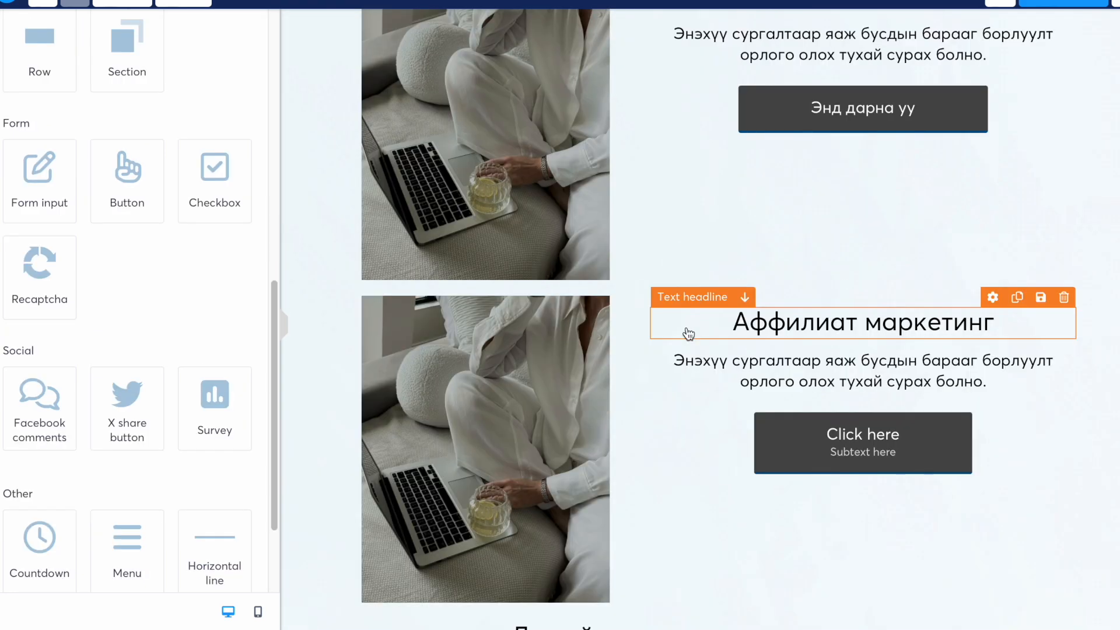
scroll(688, 332, "down", 7)
scroll(689, 334, "down", 5)
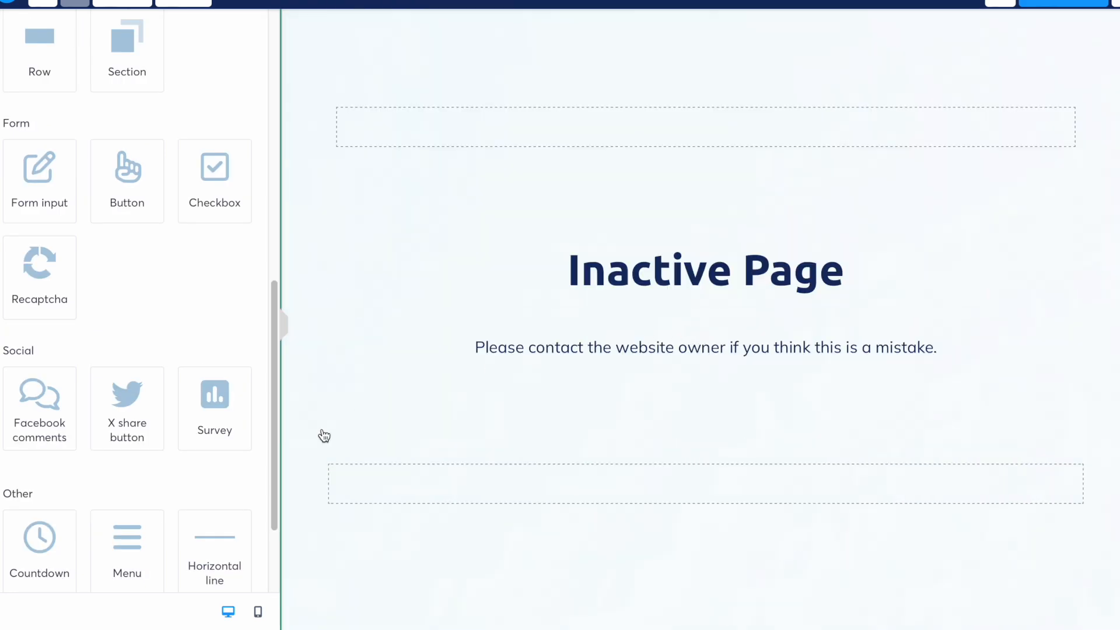
left_click_drag(55, 197, 49, 171)
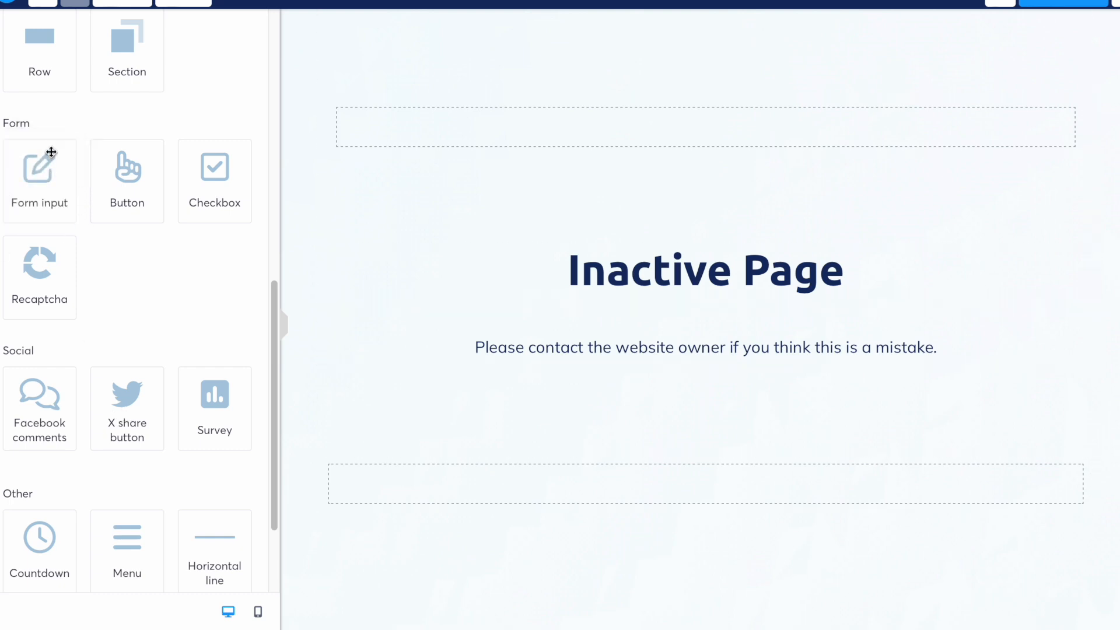
left_click(484, 245)
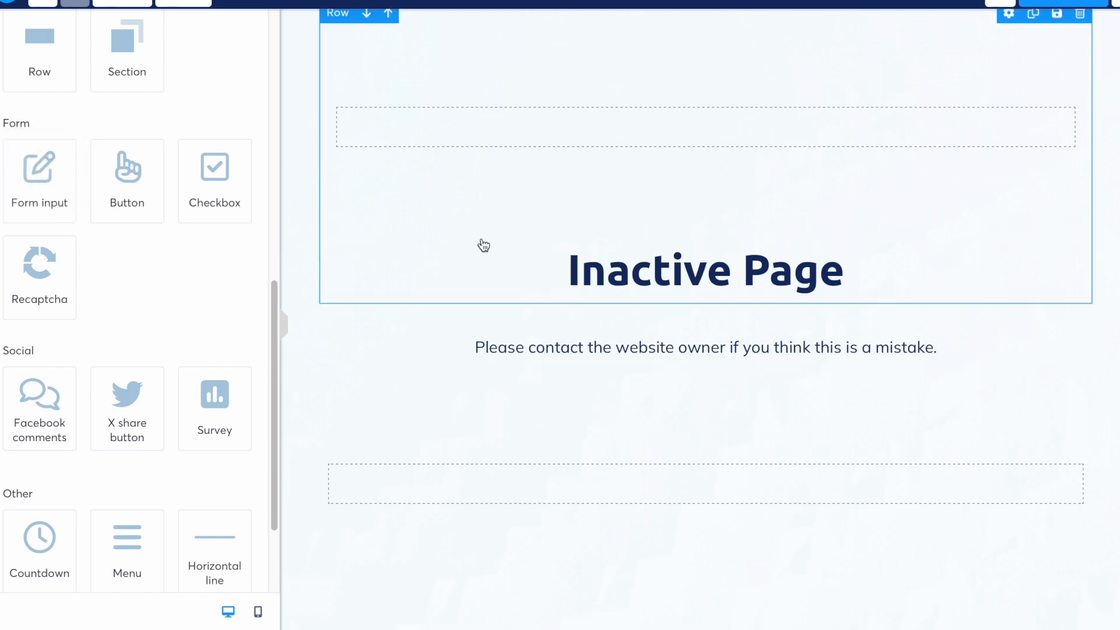
scroll(483, 245, "up", 2)
left_click_drag(484, 245, 495, 186)
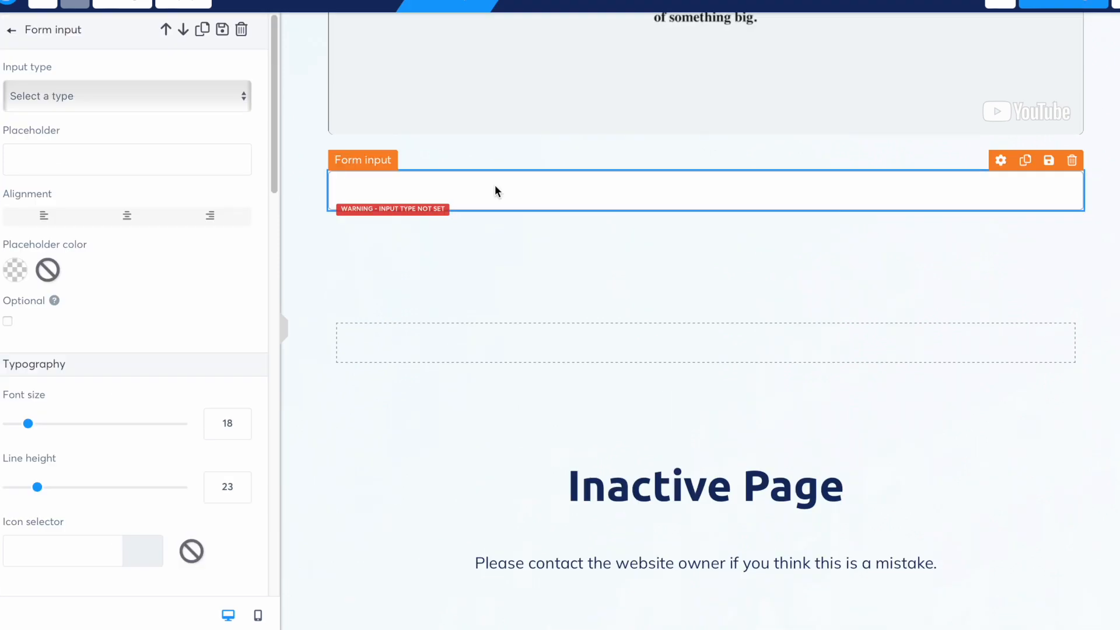
left_click(474, 193)
left_click(472, 184)
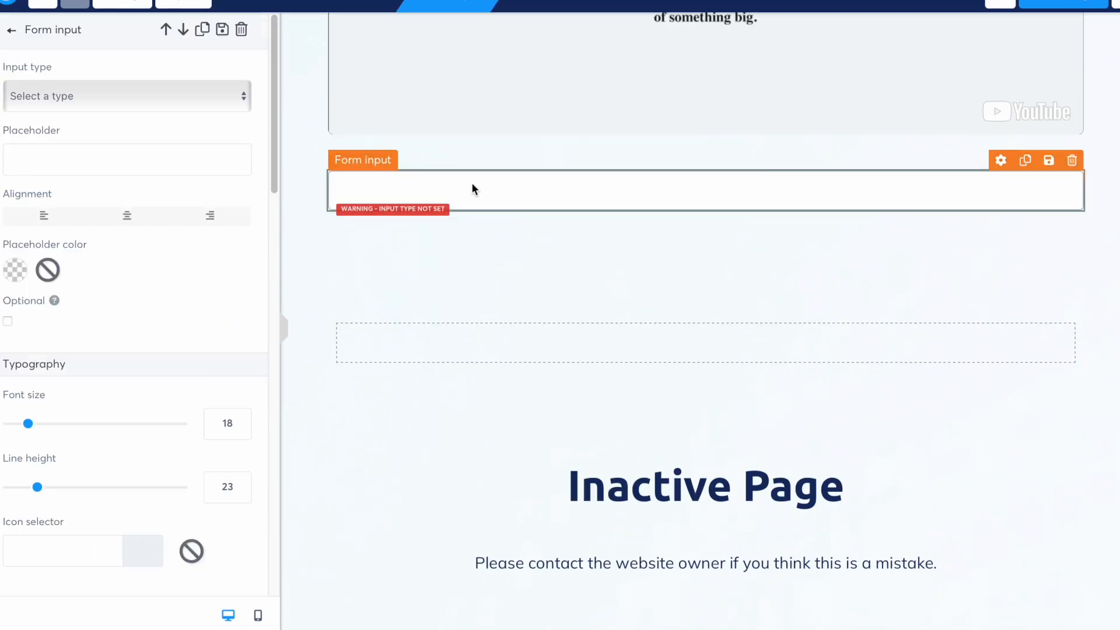
left_click(173, 97)
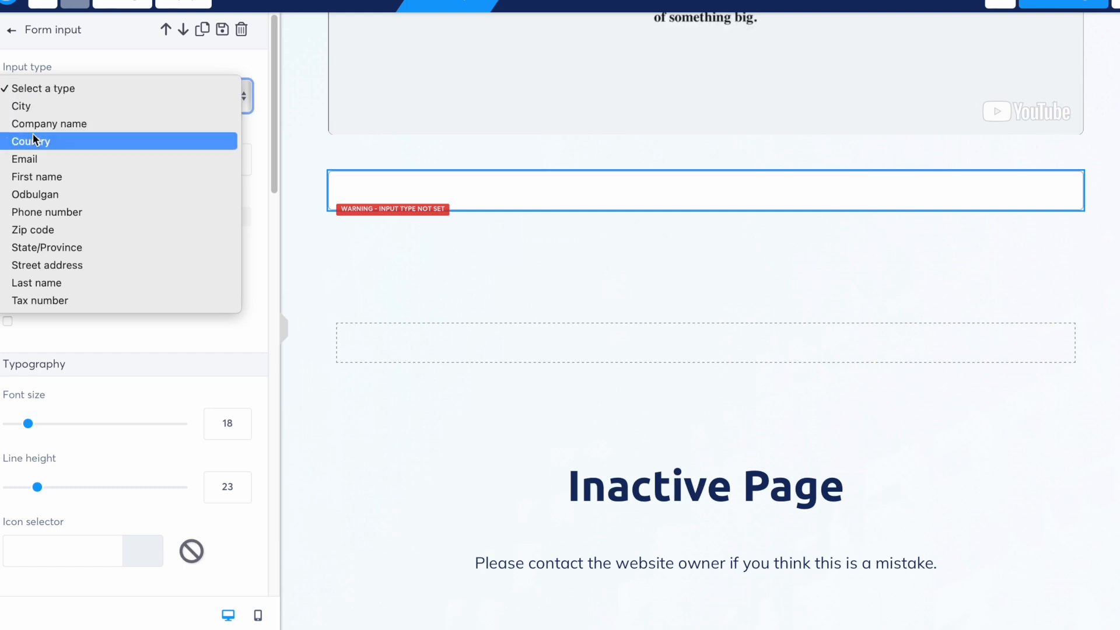
left_click(51, 178)
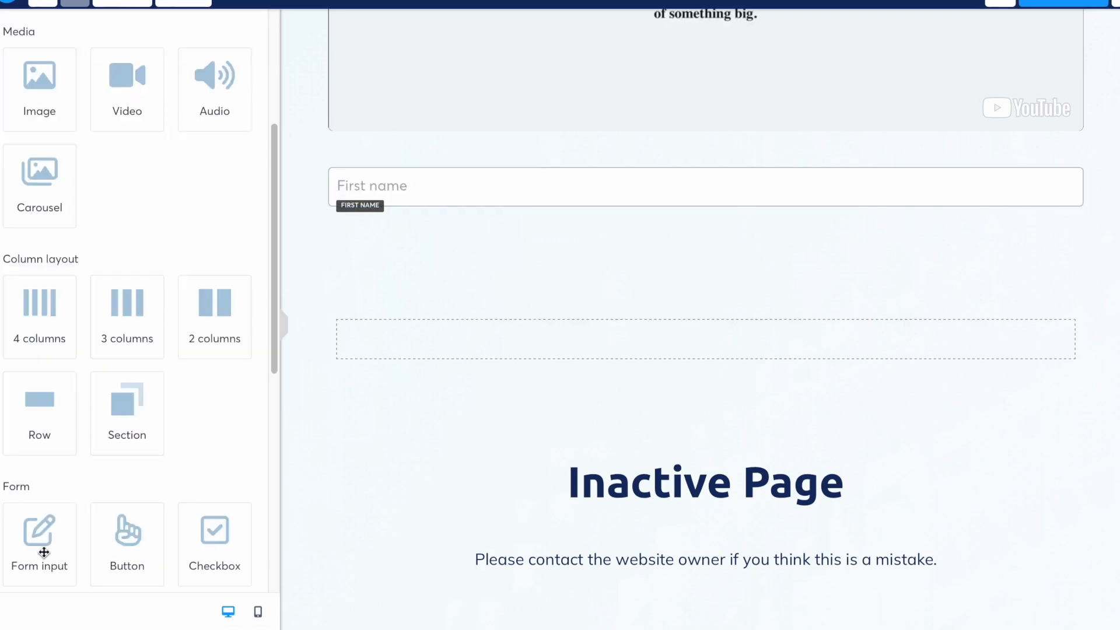
- Add an Email form input below First name, followed by a submit button
left_click_drag(43, 547, 420, 201)
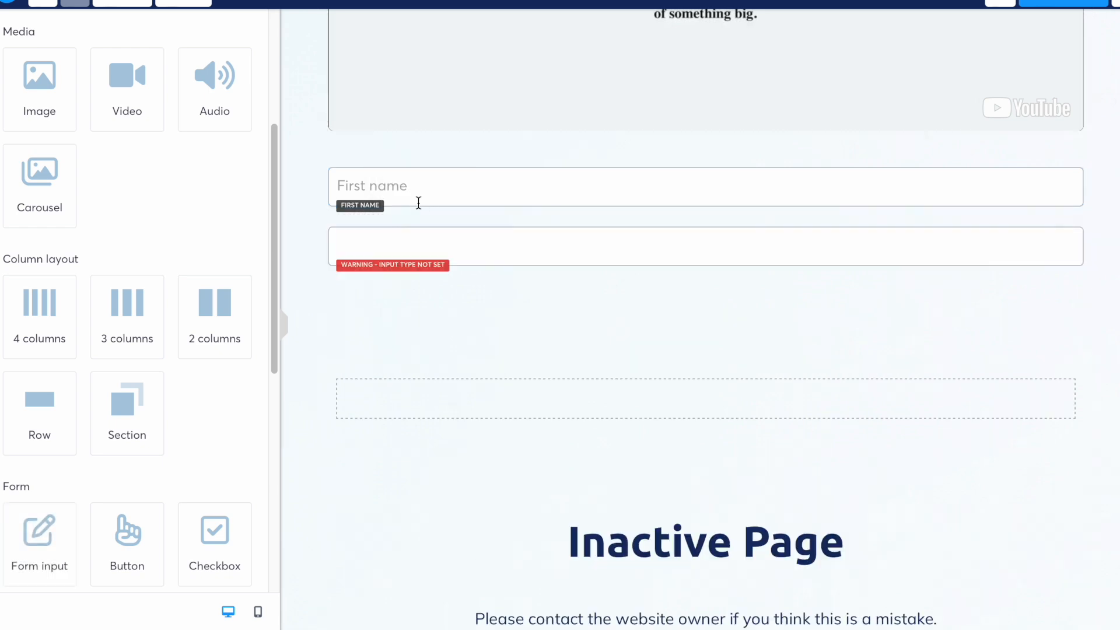
left_click(382, 243)
left_click(168, 92)
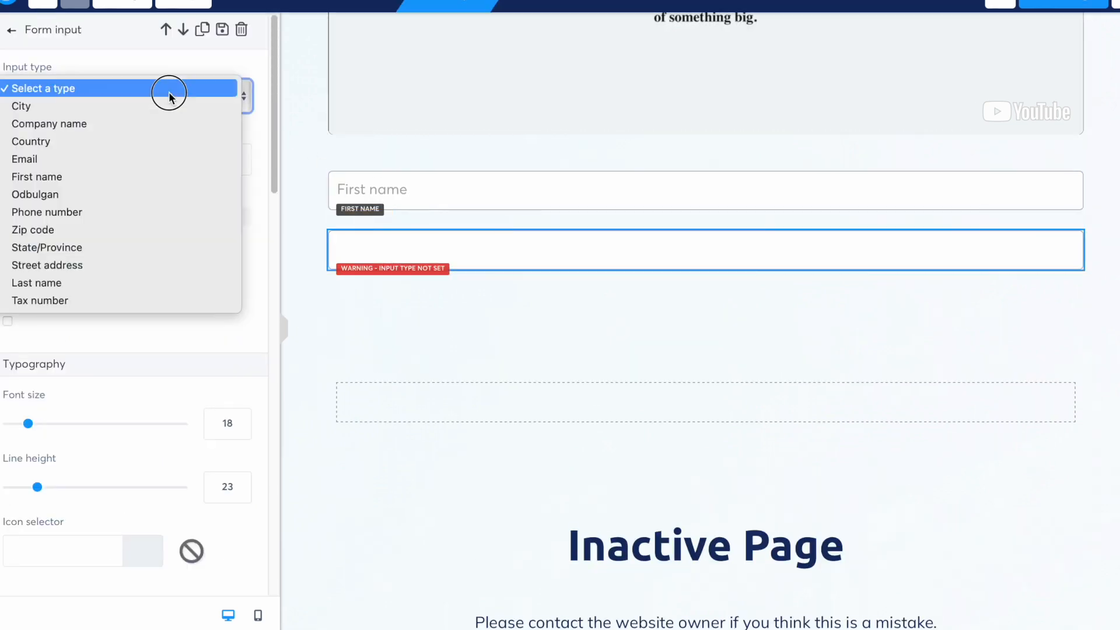
left_click(65, 159)
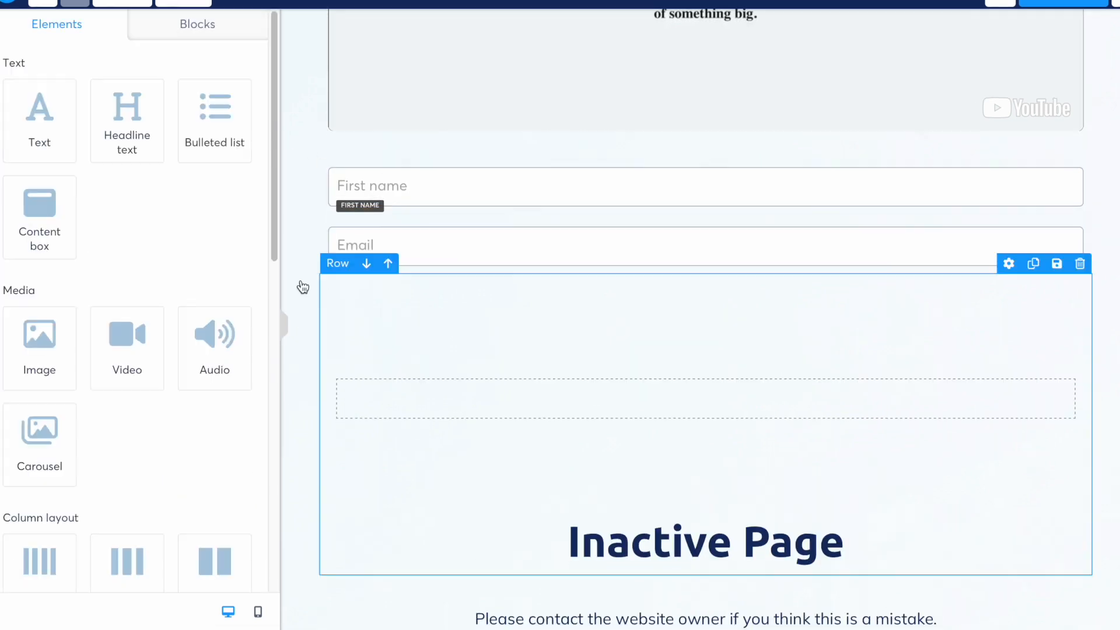
scroll(146, 245, "down", 10)
left_click_drag(128, 184, 629, 267)
- Relabel the form's submit button to 'Илгээх'
left_click(720, 344)
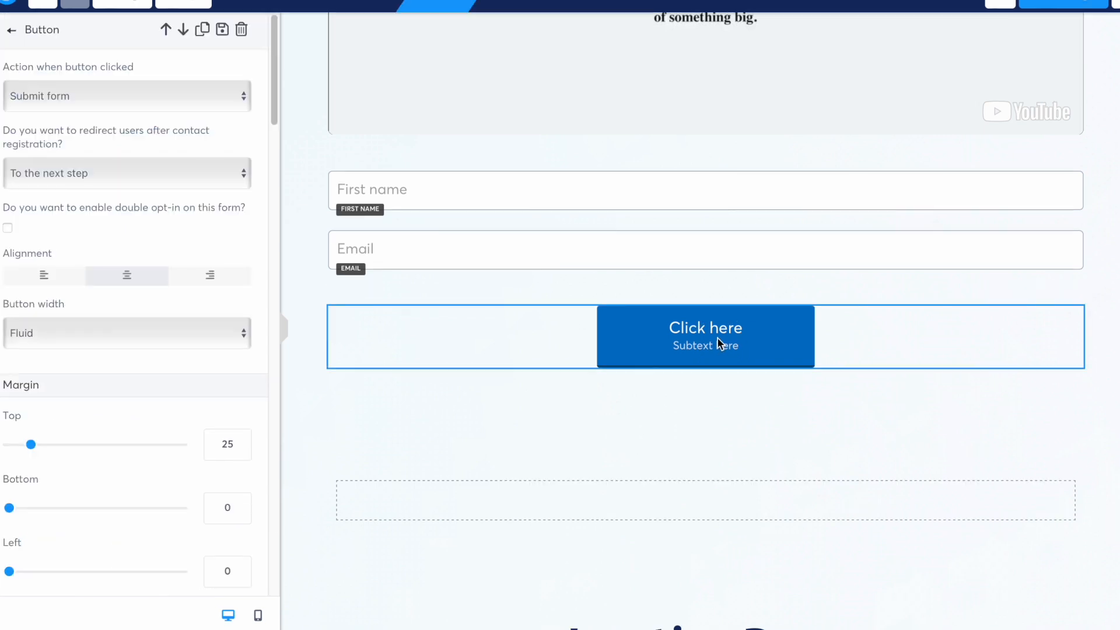
left_click(717, 341)
left_click(718, 341)
scroll(119, 353, "down", 8)
left_click(100, 298)
key("BackSpace")
key("BackSpace")
key("BackSpace")
key("BackSpace")
key("BackSpace")
key("BackSpace")
key("BackSpace")
key("BackSpace")
key("BackSpace")
key("BackSpace")
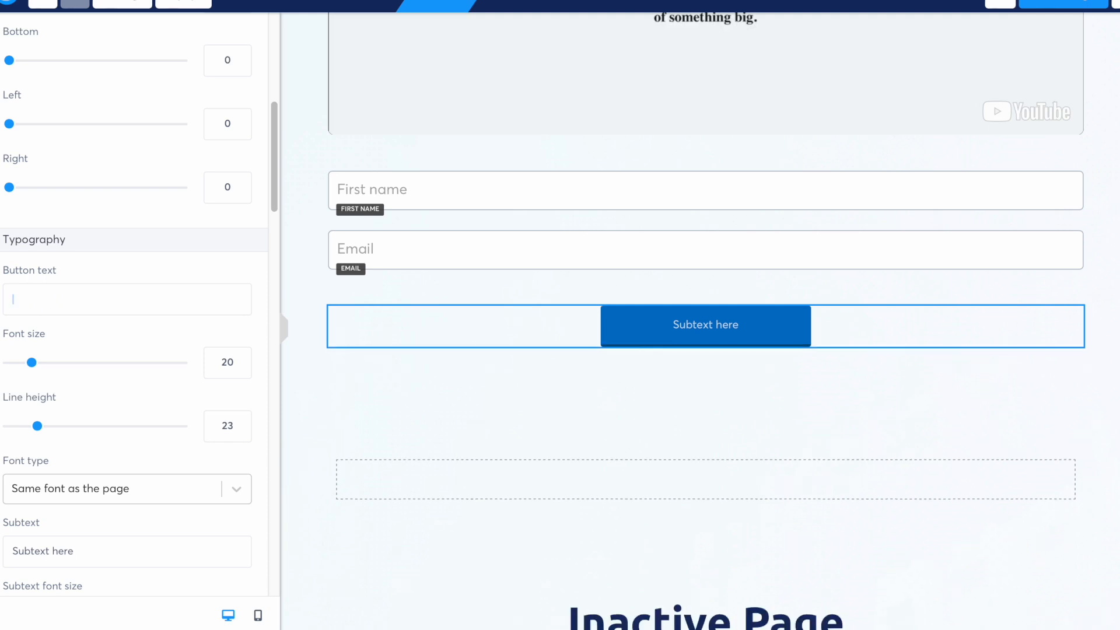
type("Илгээх")
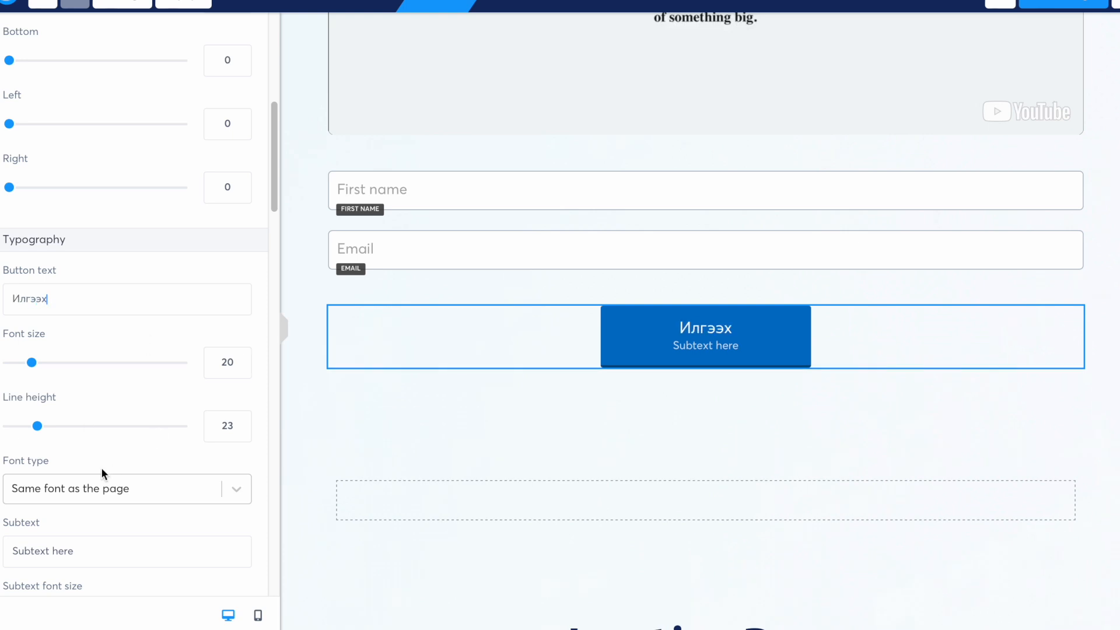
- Clear the button's 'Subtext here' line so no subtext remains
scroll(87, 438, "up", 1)
scroll(75, 465, "down", 1)
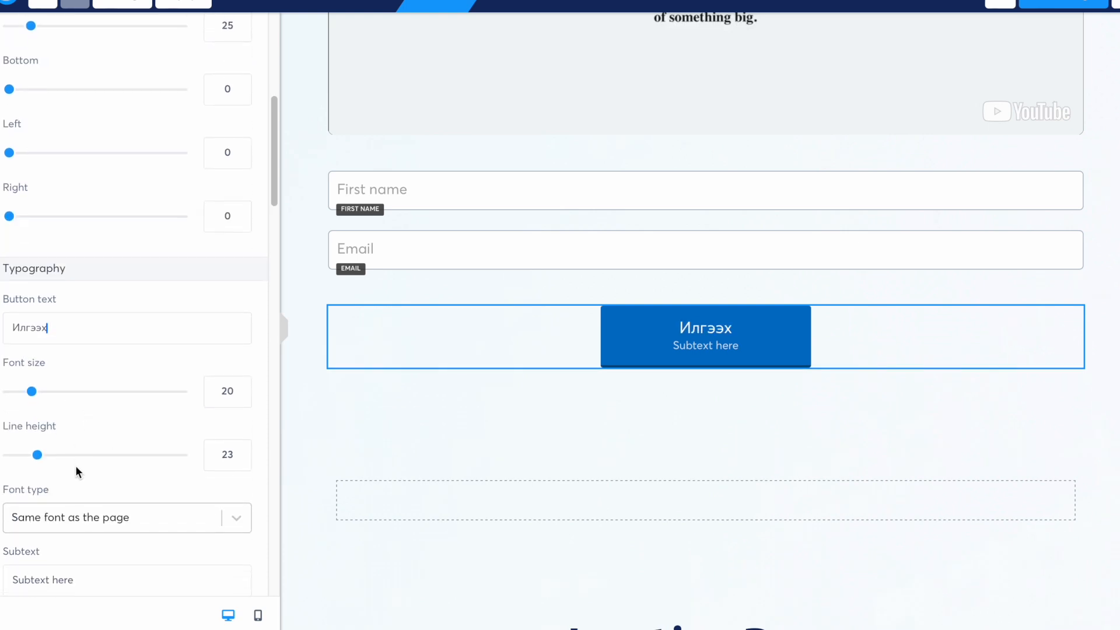
scroll(76, 466, "down", 1)
left_click(91, 574)
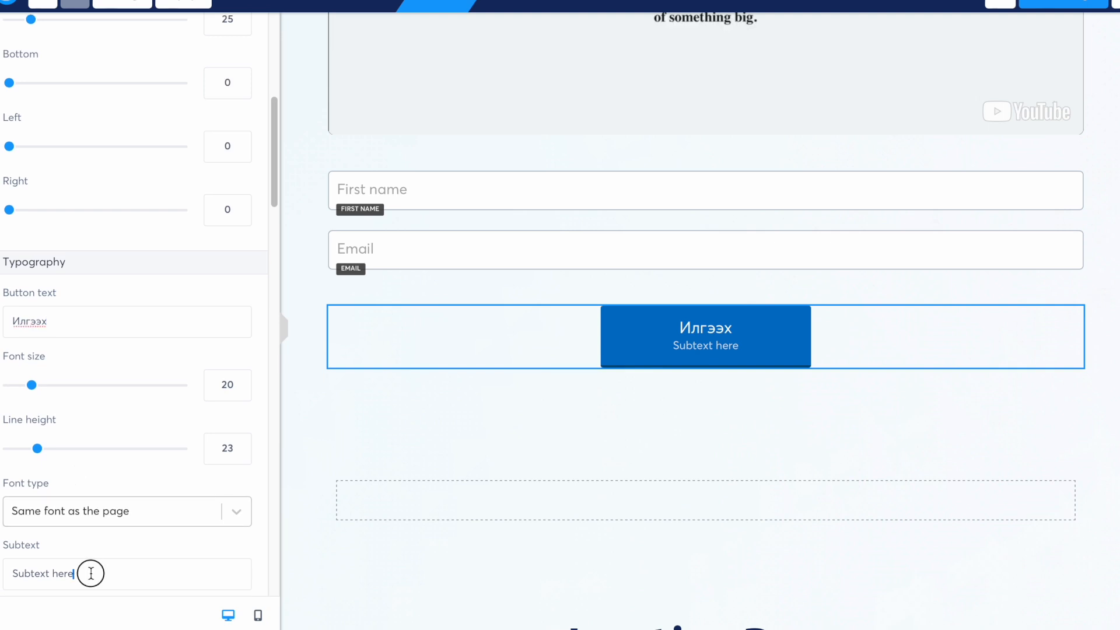
key("BackSpace")
key("BackSpace")
key("BackSpace")
key("BackSpace")
key("BackSpace")
key("BackSpace")
key("BackSpace")
key("BackSpace")
key("BackSpace")
key("BackSpace")
key("BackSpace")
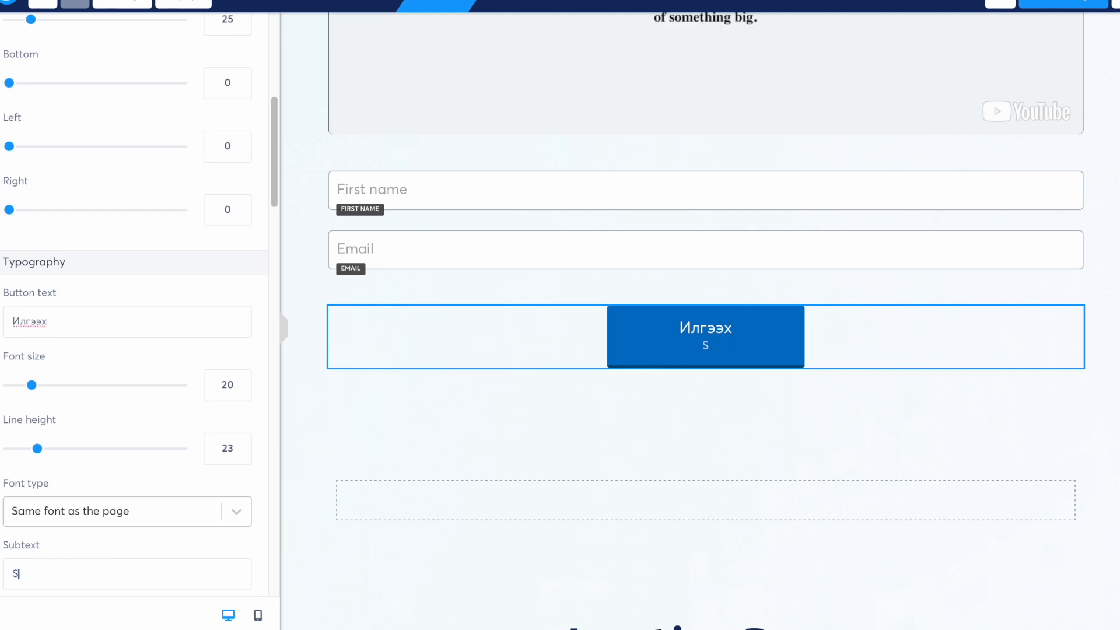
key("BackSpace")
scroll(188, 304, "down", 4)
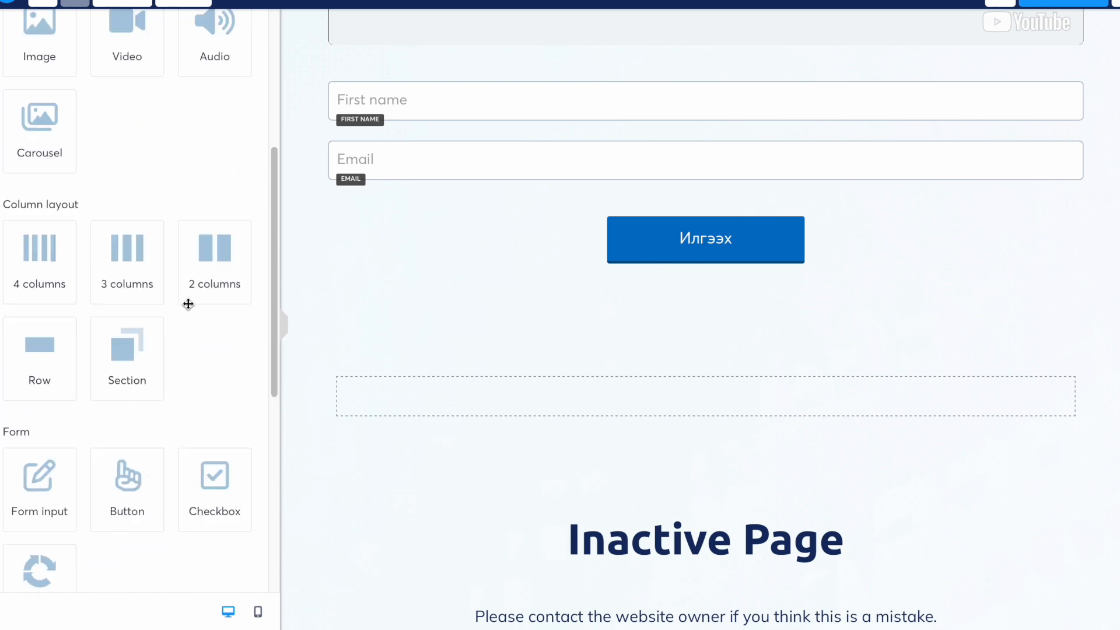
- Scroll through the editor and return to the Борлуулалтын хуудас funnel overview
scroll(188, 304, "down", 7)
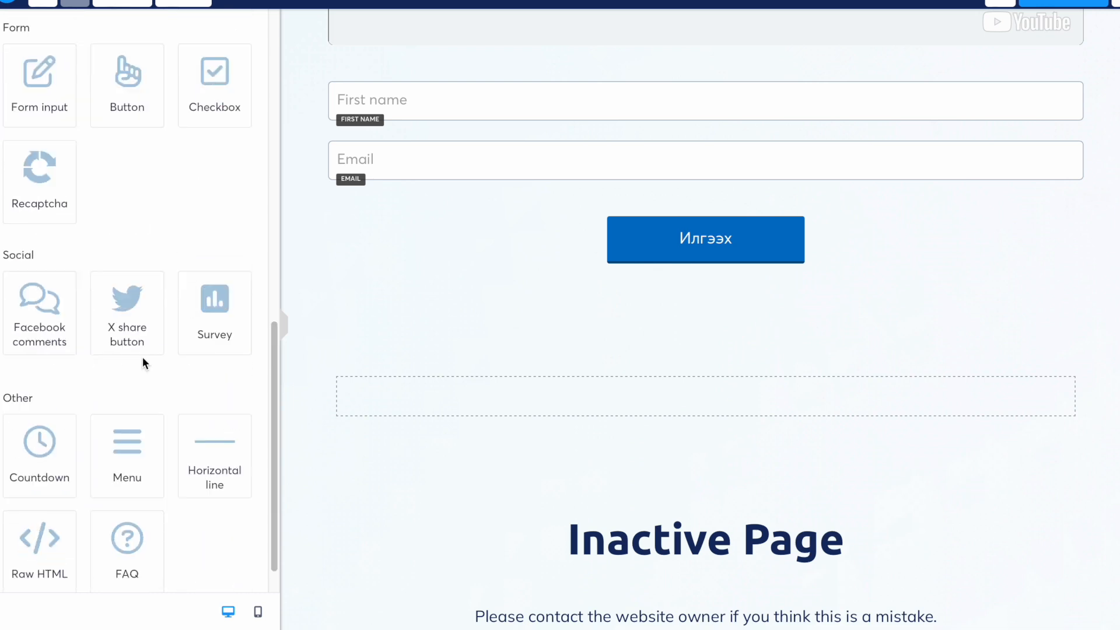
scroll(142, 362, "down", 1)
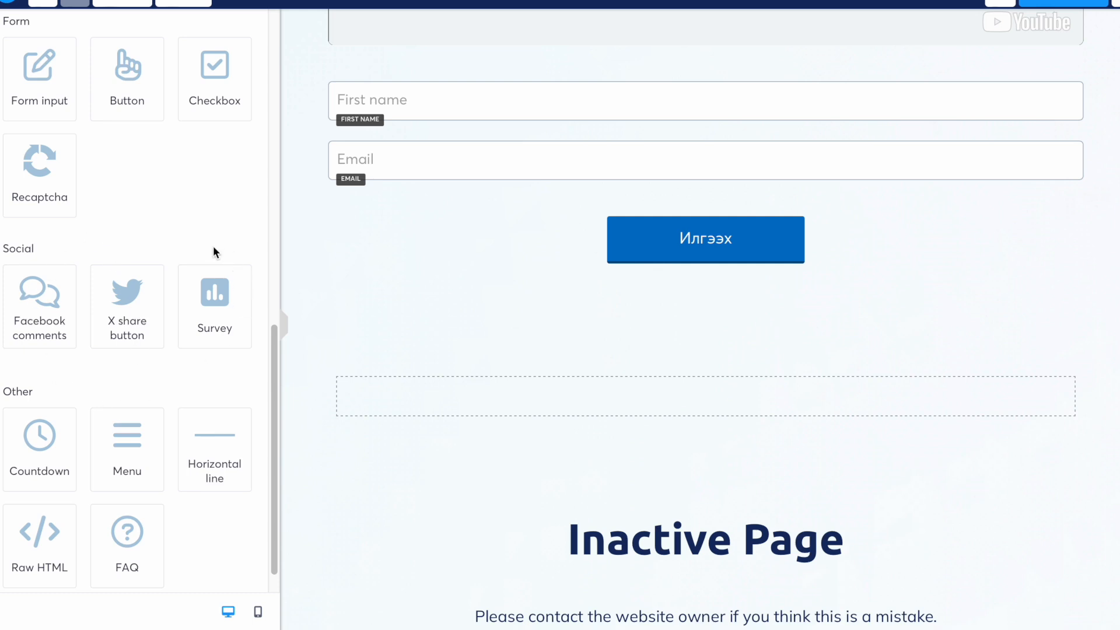
scroll(130, 391, "up", 10)
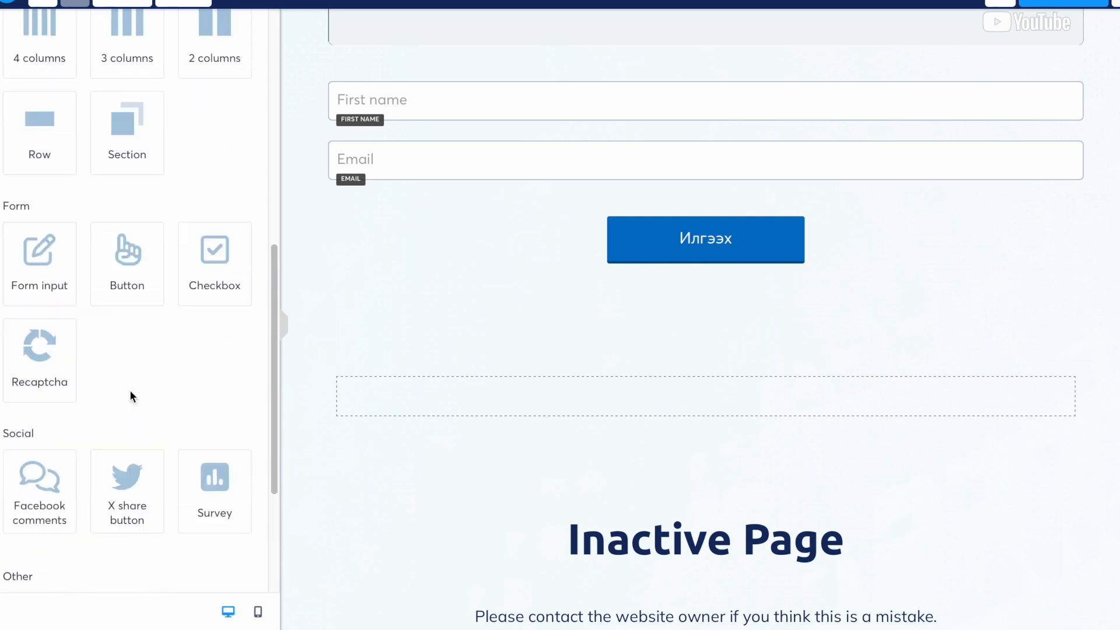
scroll(129, 390, "up", 1)
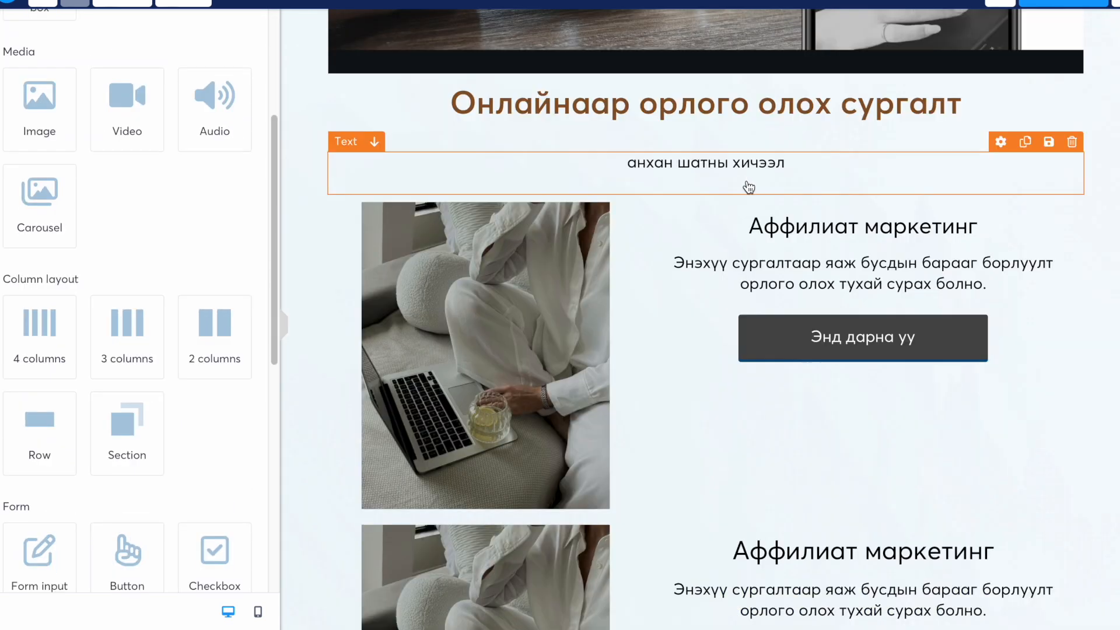
scroll(748, 185, "up", 6)
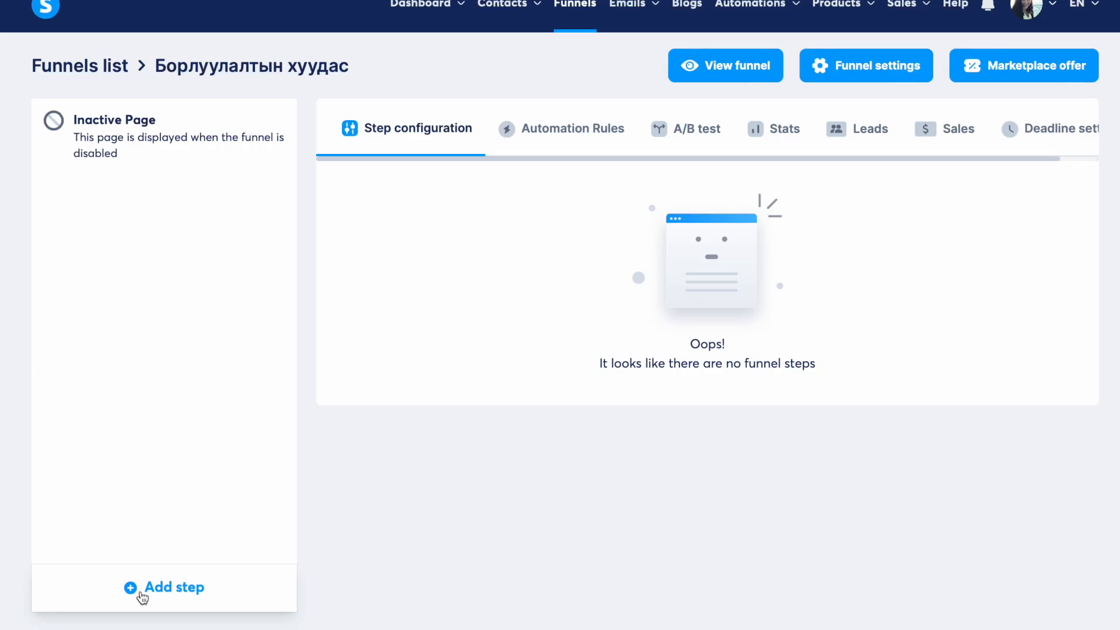
- Create a new Order form funnel step named 'борлуулалт'
left_click(141, 593)
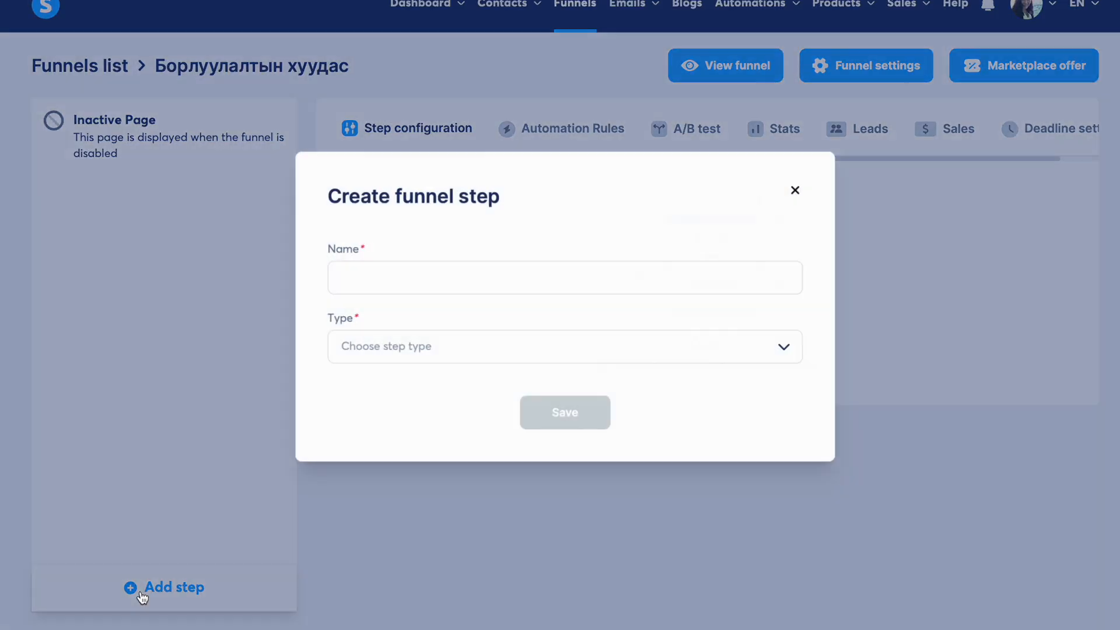
left_click(380, 279)
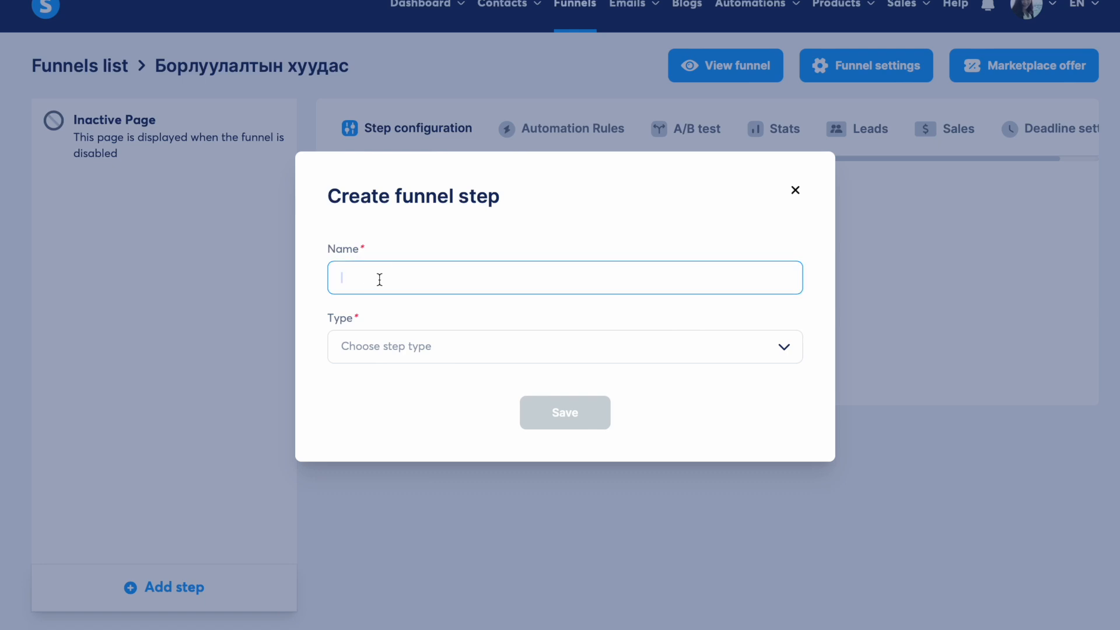
type("борлуулалт")
left_click(488, 349)
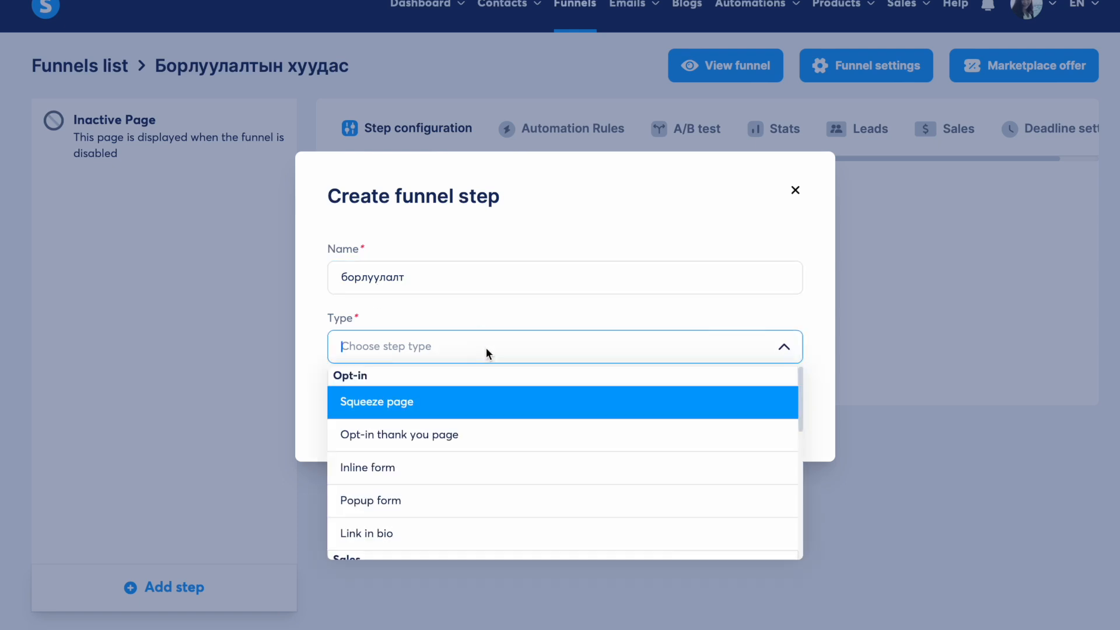
scroll(418, 470, "down", 3)
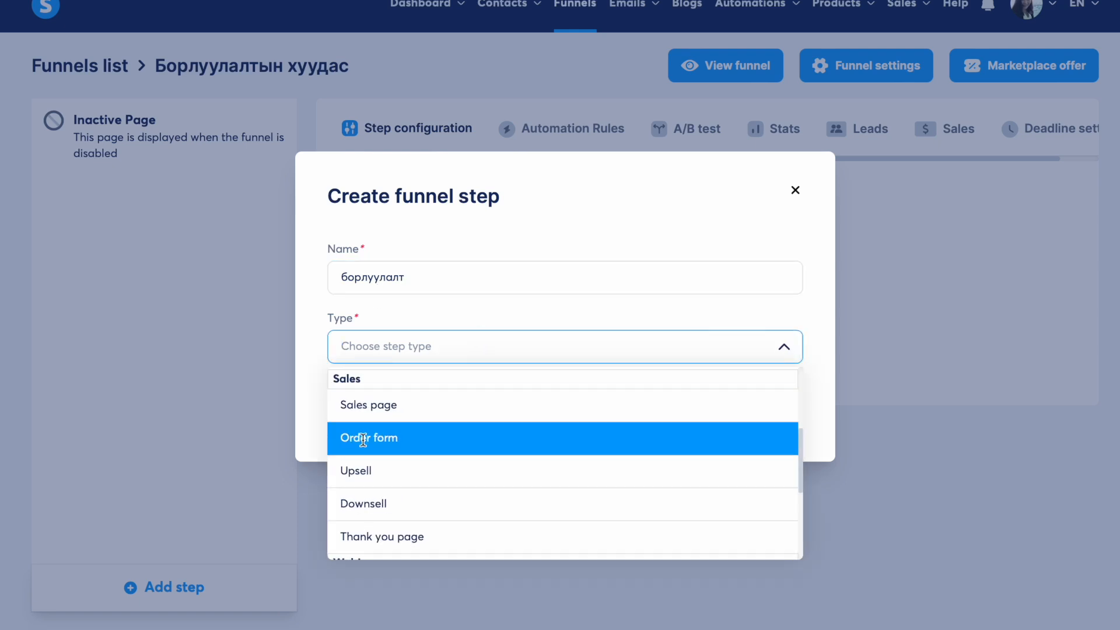
left_click(401, 442)
left_click(565, 412)
- Choose the Payment info template for the борлуулалт page
mouse_move(635, 321)
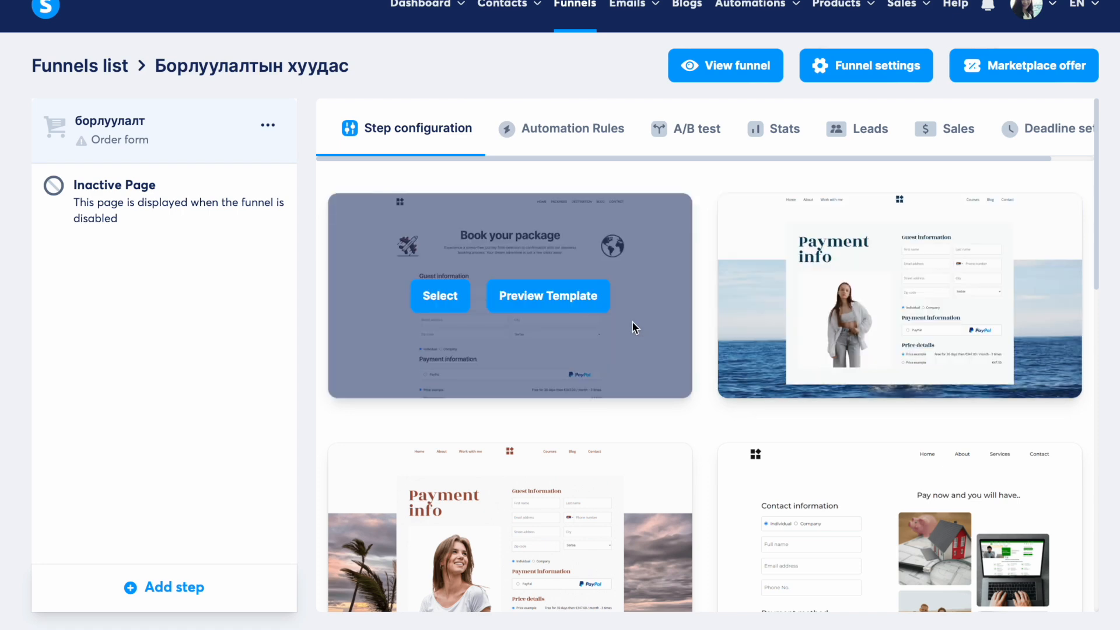
left_click(440, 295)
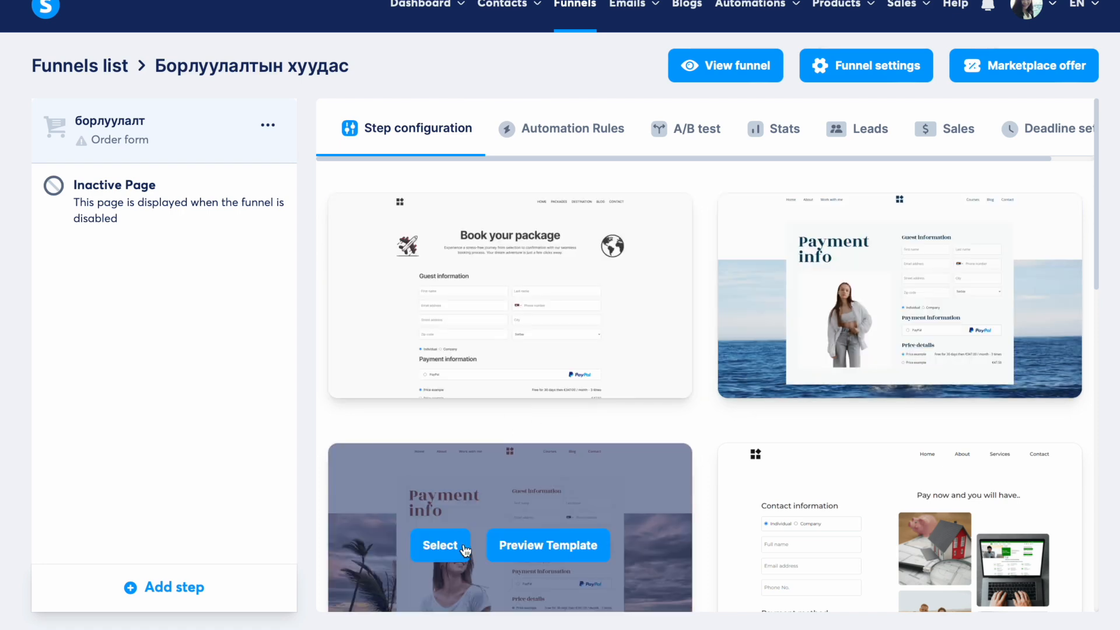
left_click(440, 546)
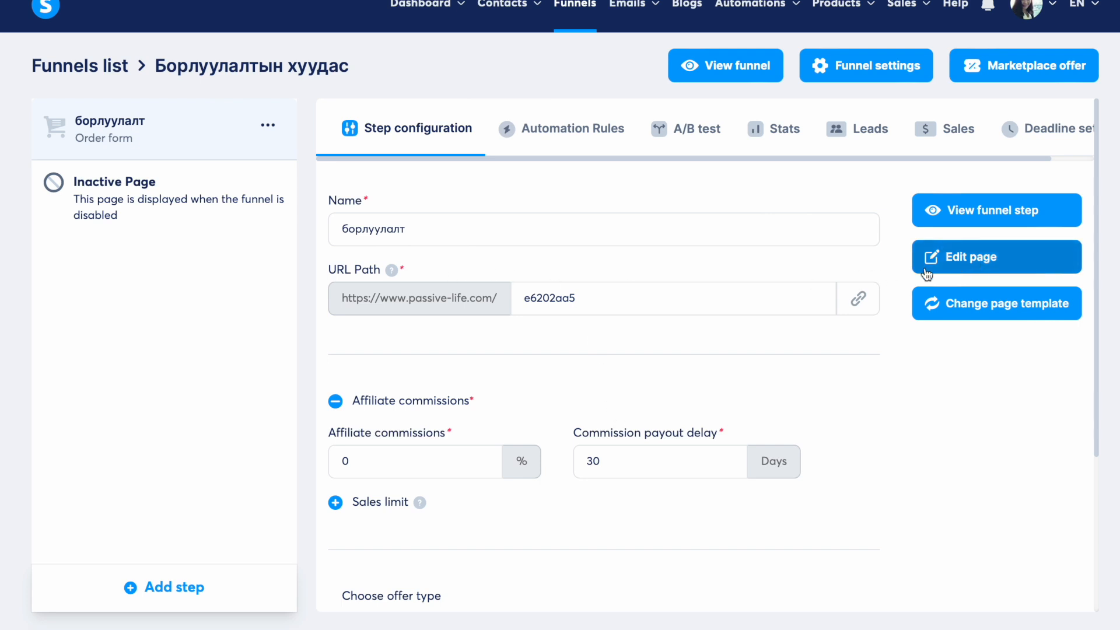
scroll(596, 308, "down", 4)
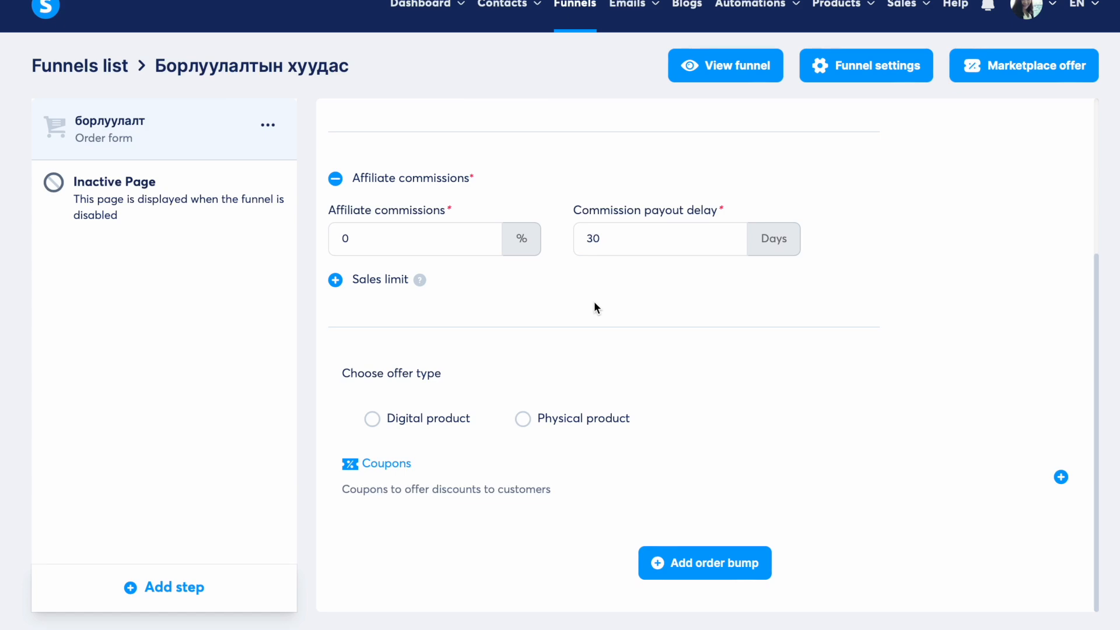
scroll(587, 345, "up", 4)
scroll(587, 345, "down", 1)
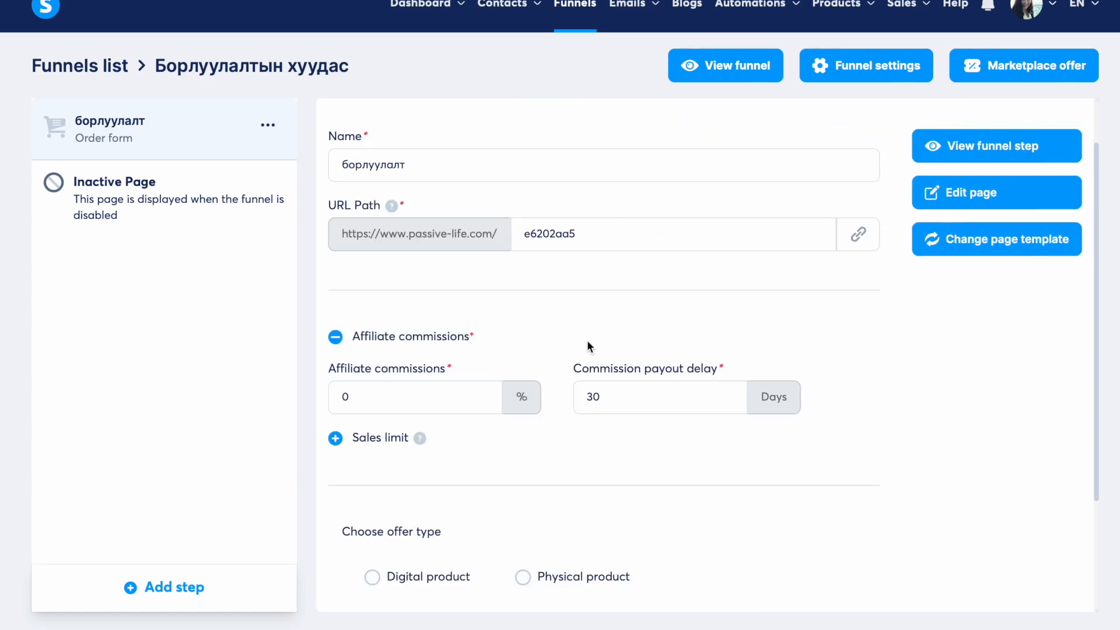
scroll(587, 341, "up", 1)
left_click(870, 65)
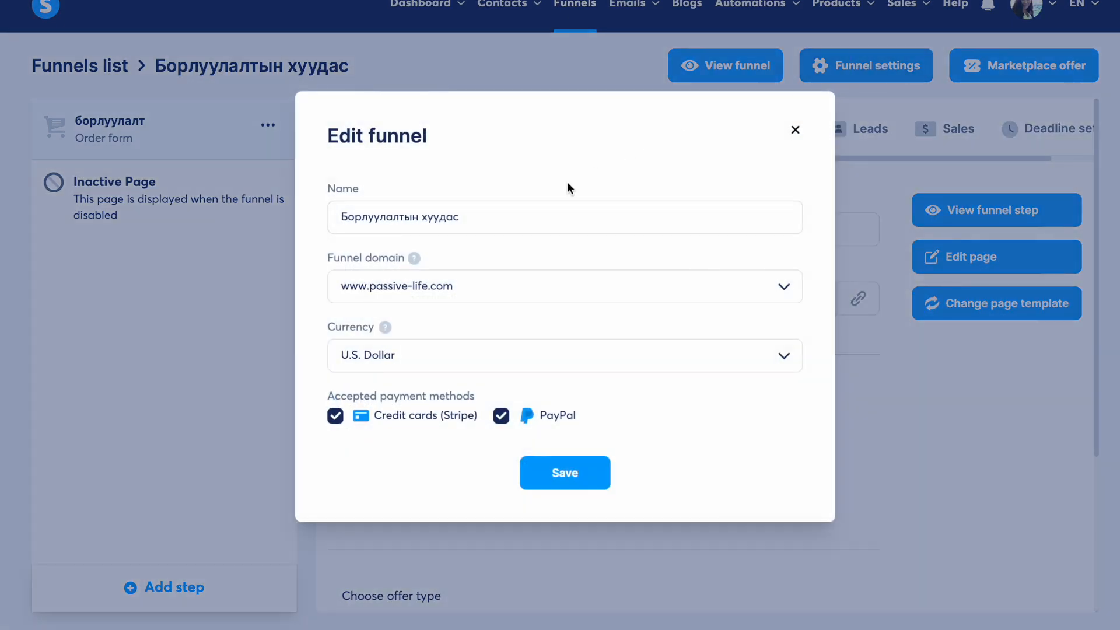
left_click(540, 290)
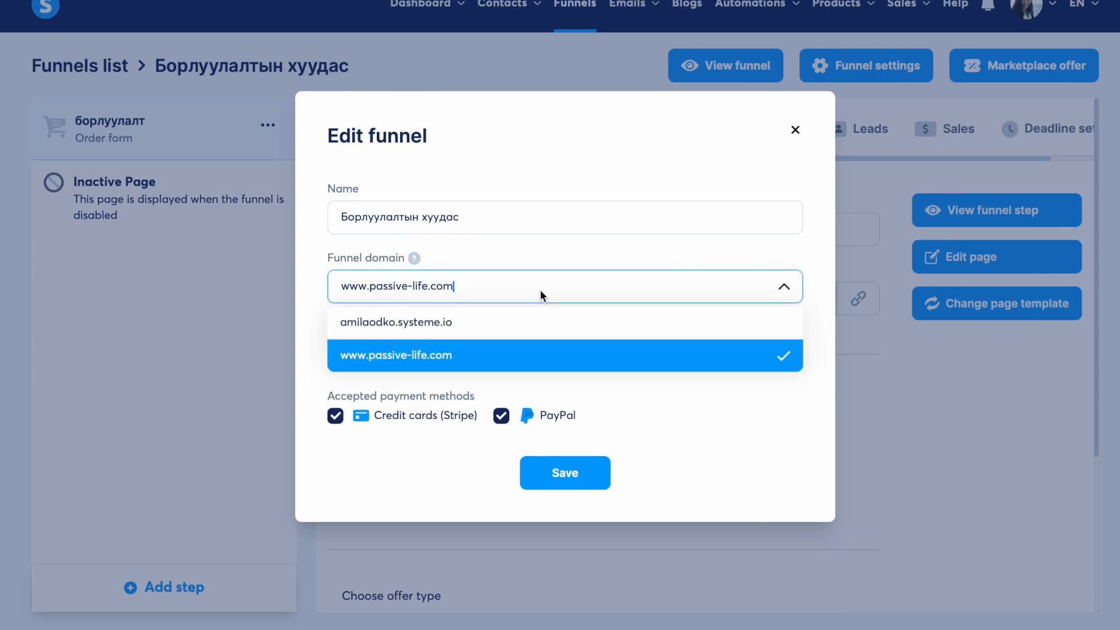
left_click(824, 259)
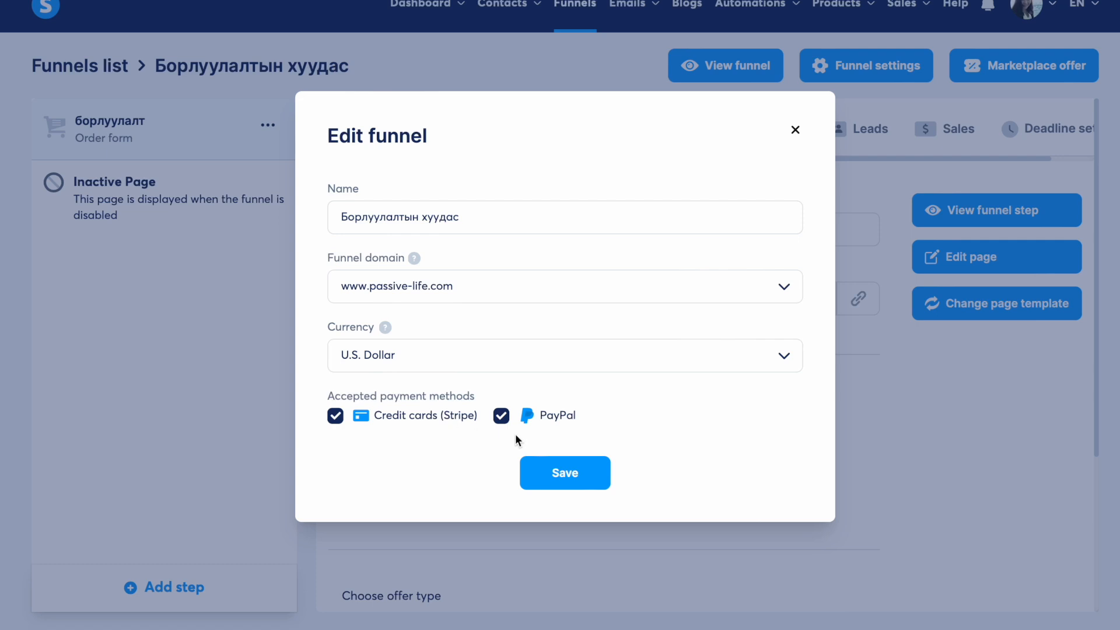
left_click(569, 479)
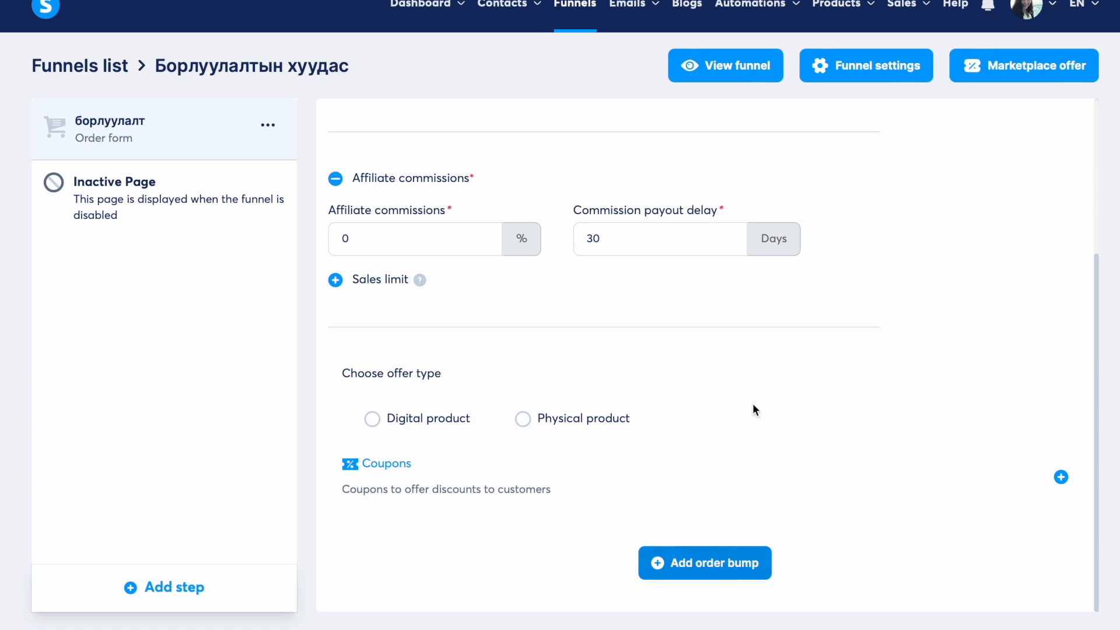
scroll(751, 400, "up", 4)
left_click(626, 295)
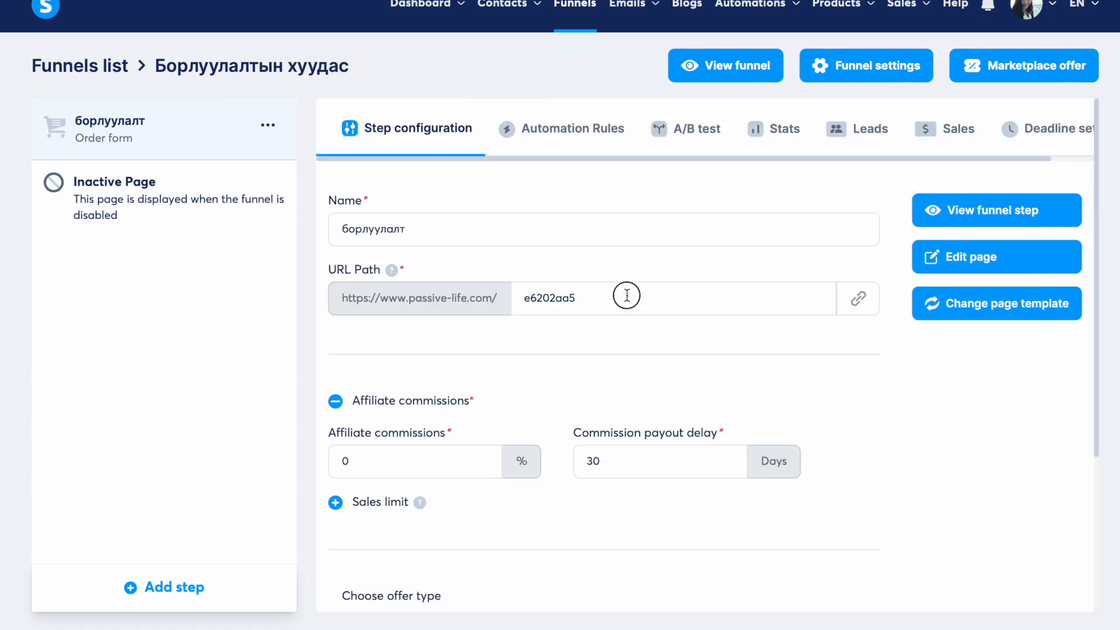
- Empty the борлуулалт step's URL path and open its order page in the editor
key("ctrl+a")
key("BackSpace")
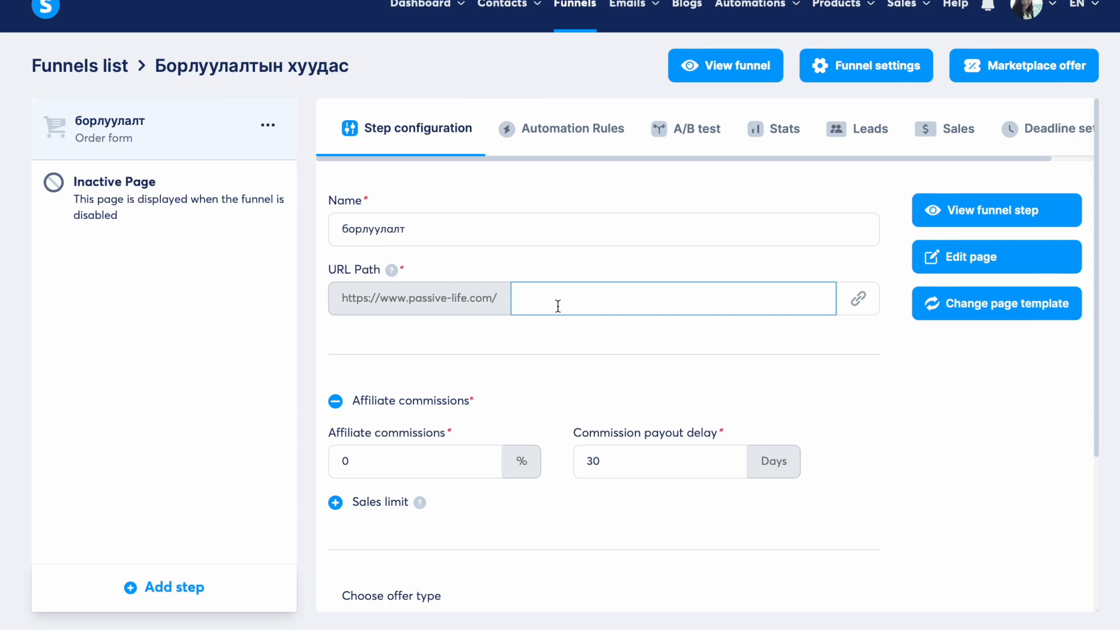
left_click(611, 259)
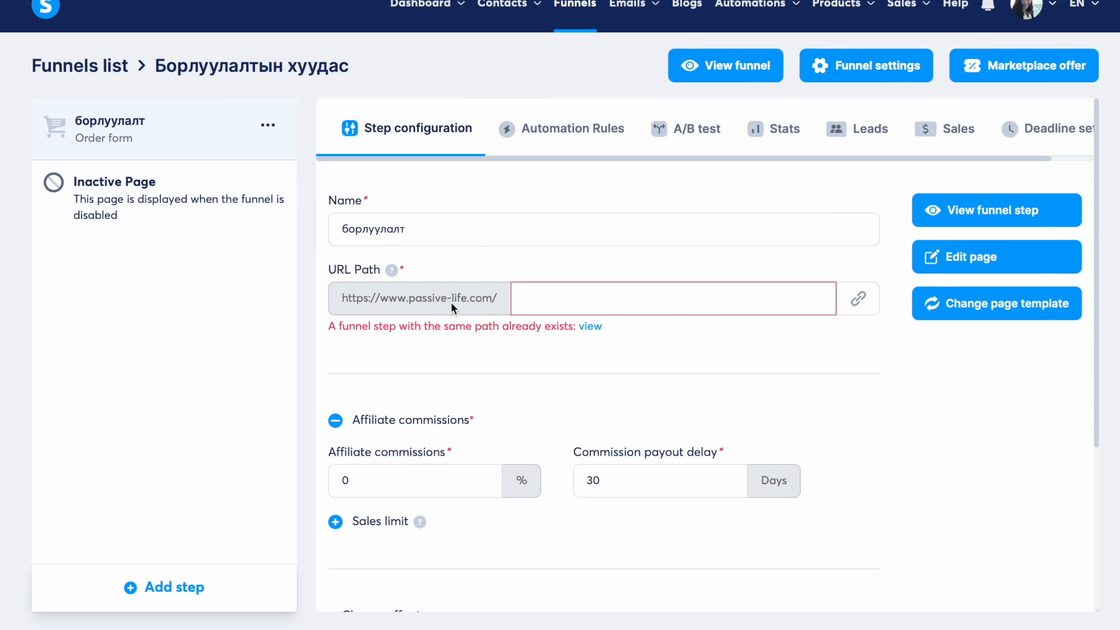
left_click(928, 215)
left_click(999, 259)
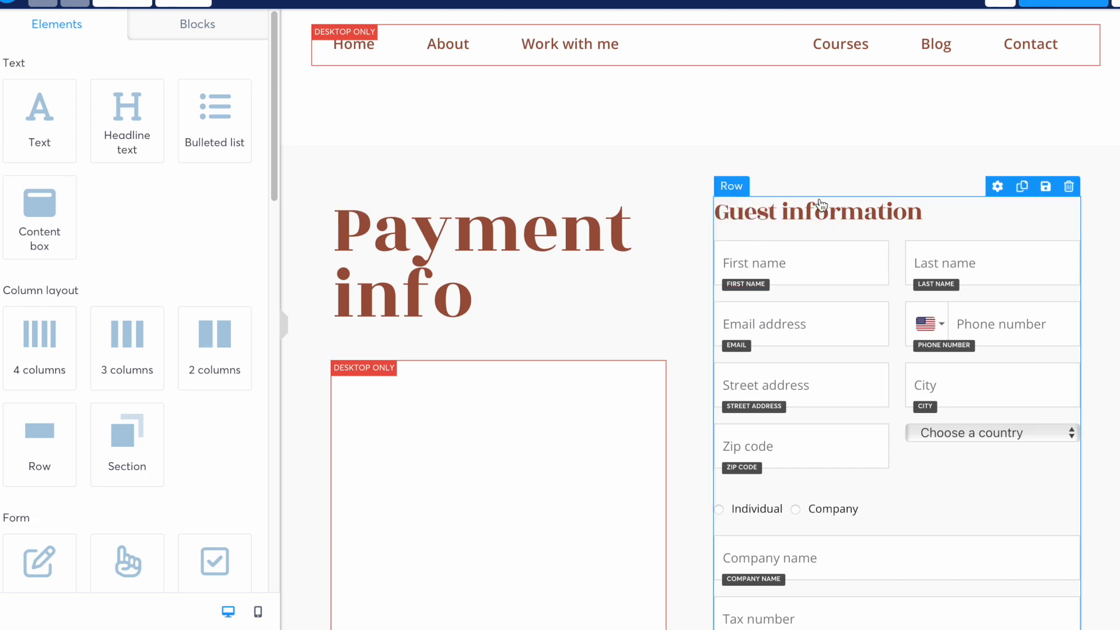
- Replace the 'Payment info' headline with 'Курс' and delete the photo beneath it
scroll(724, 274, "down", 7)
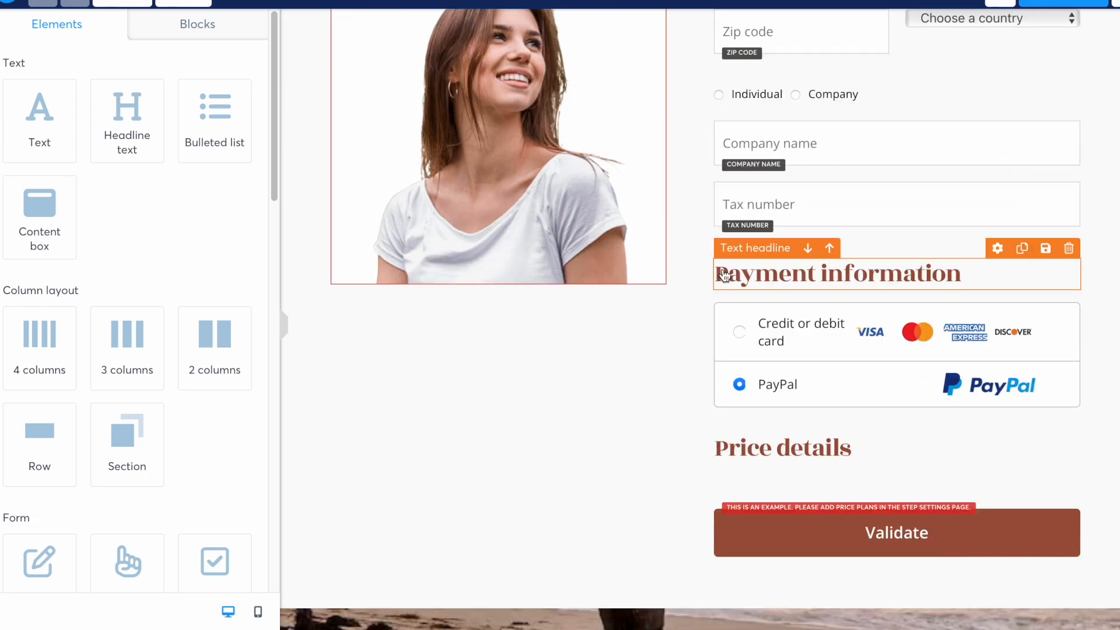
scroll(723, 273, "down", 2)
scroll(725, 277, "up", 9)
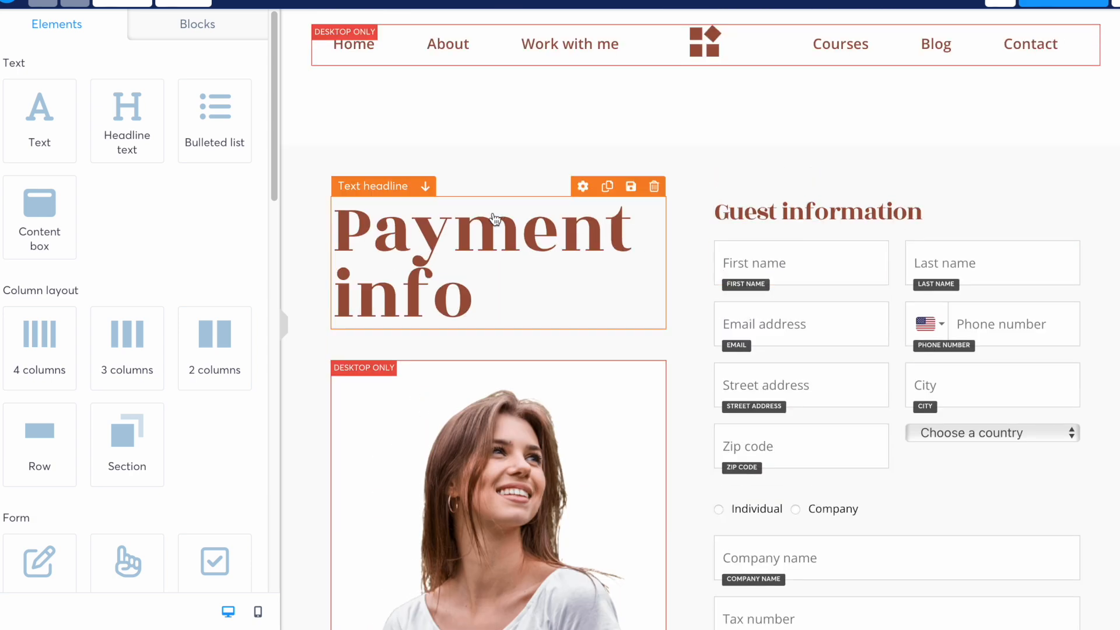
left_click(511, 302)
left_click_drag(476, 309, 350, 224)
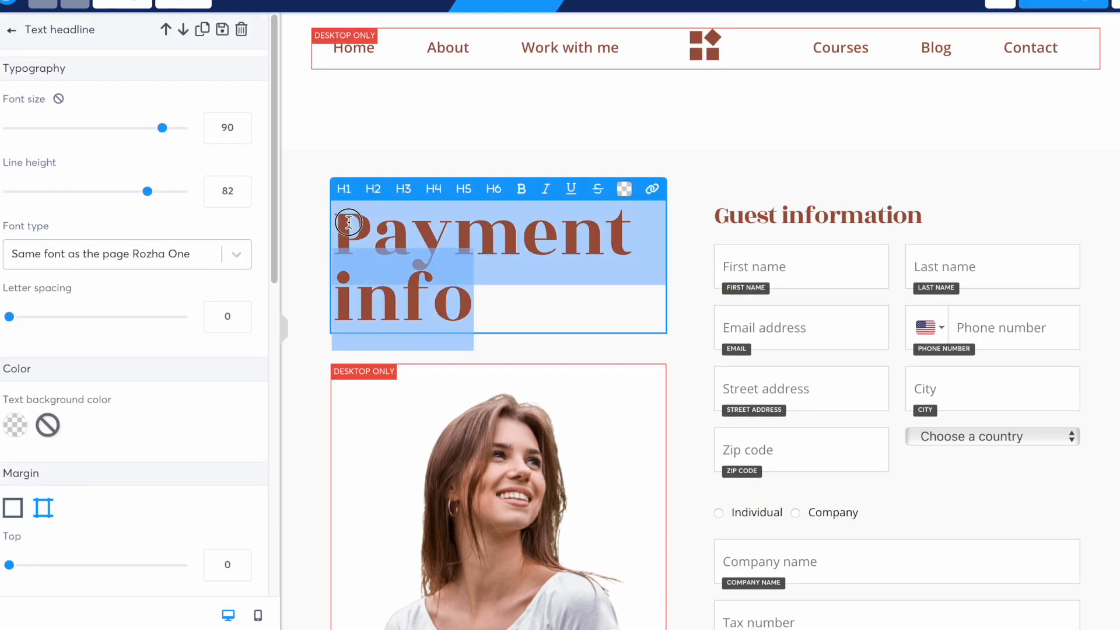
type("Курс")
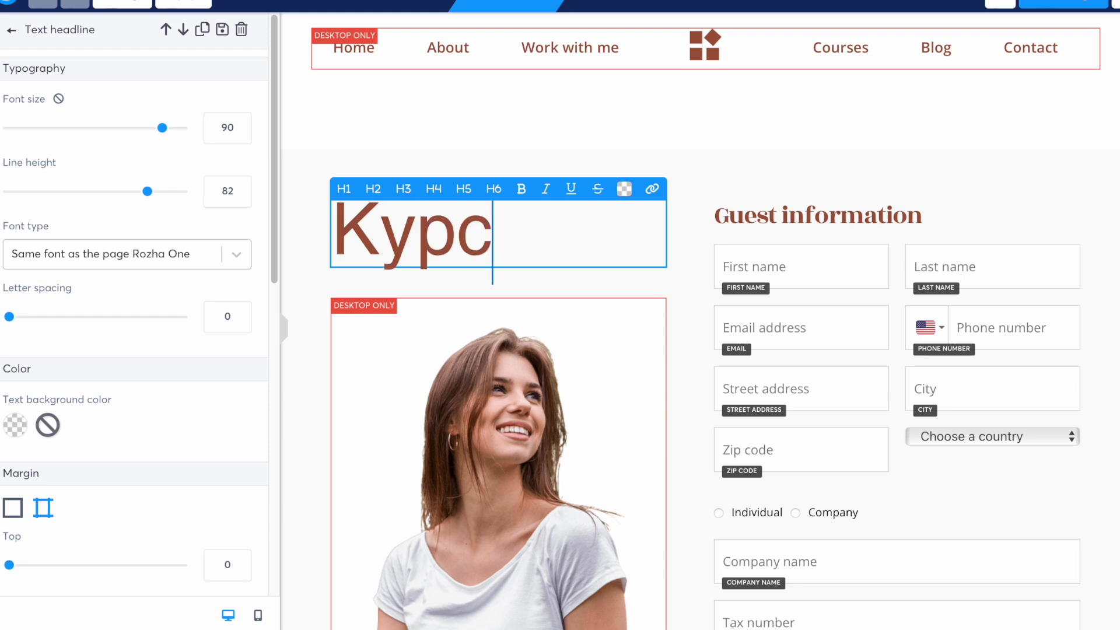
left_click(432, 358)
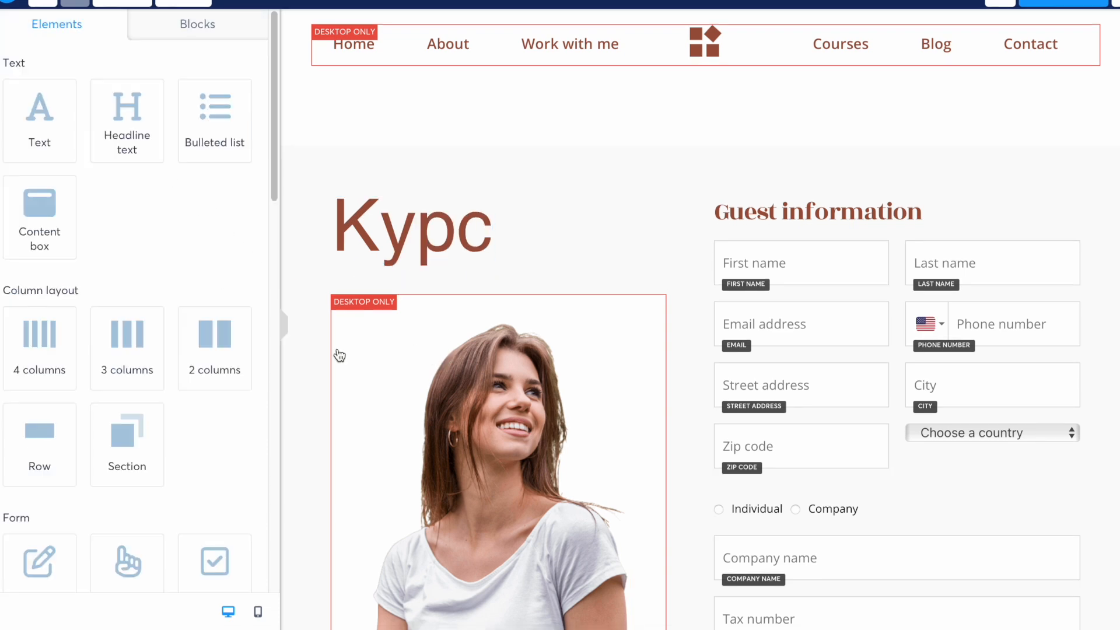
left_click(622, 284)
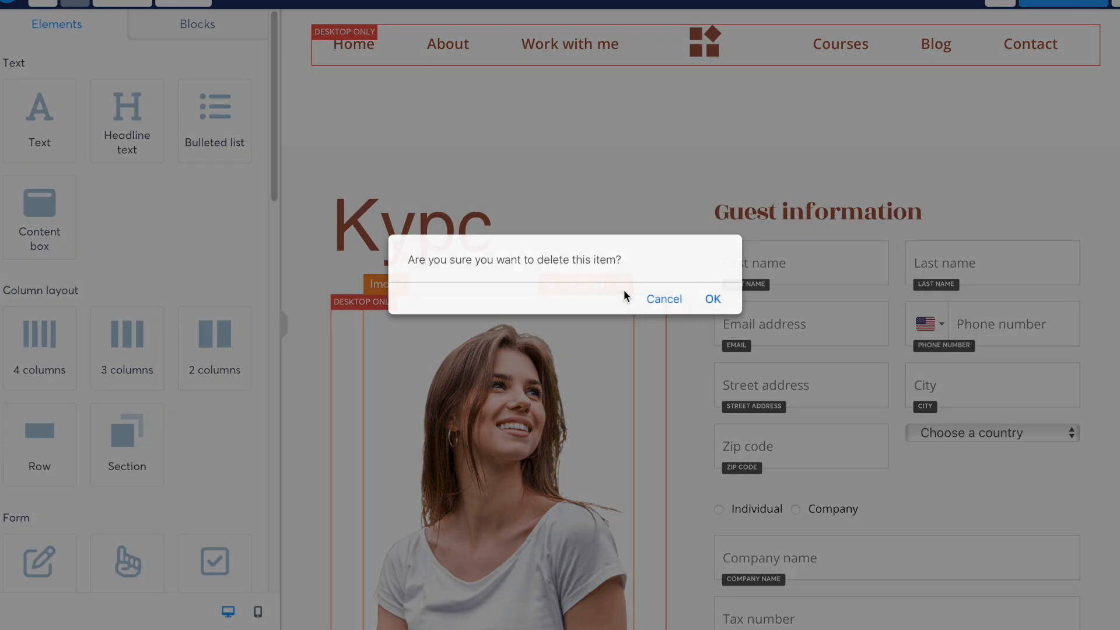
left_click(714, 302)
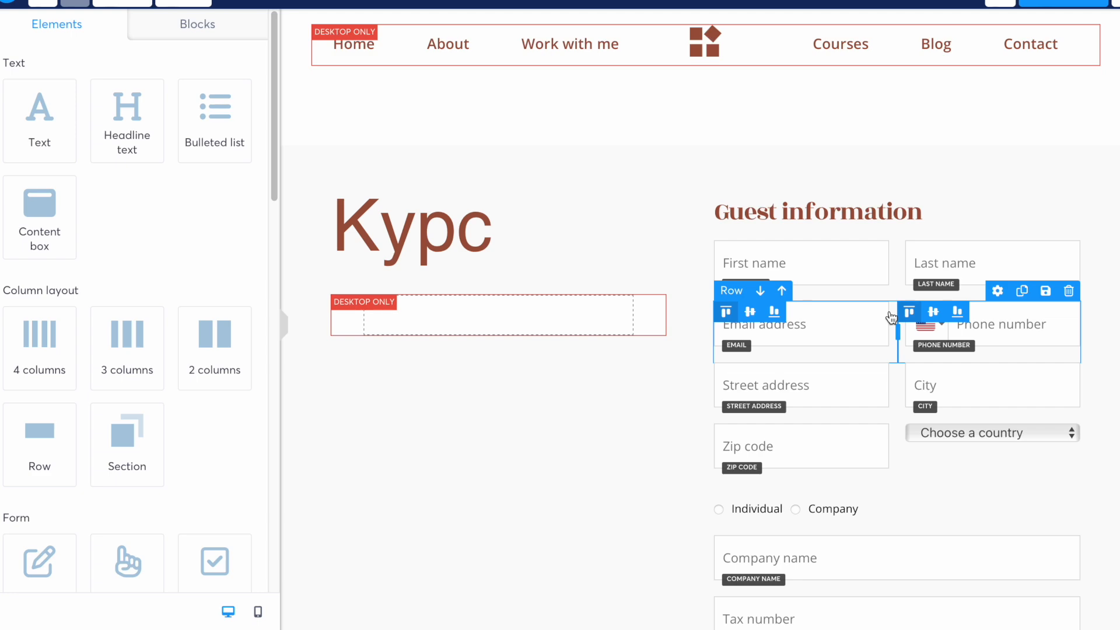
- Change the payment button's text from 'Validate payment' to 'Худалдан авах'
scroll(891, 317, "down", 5)
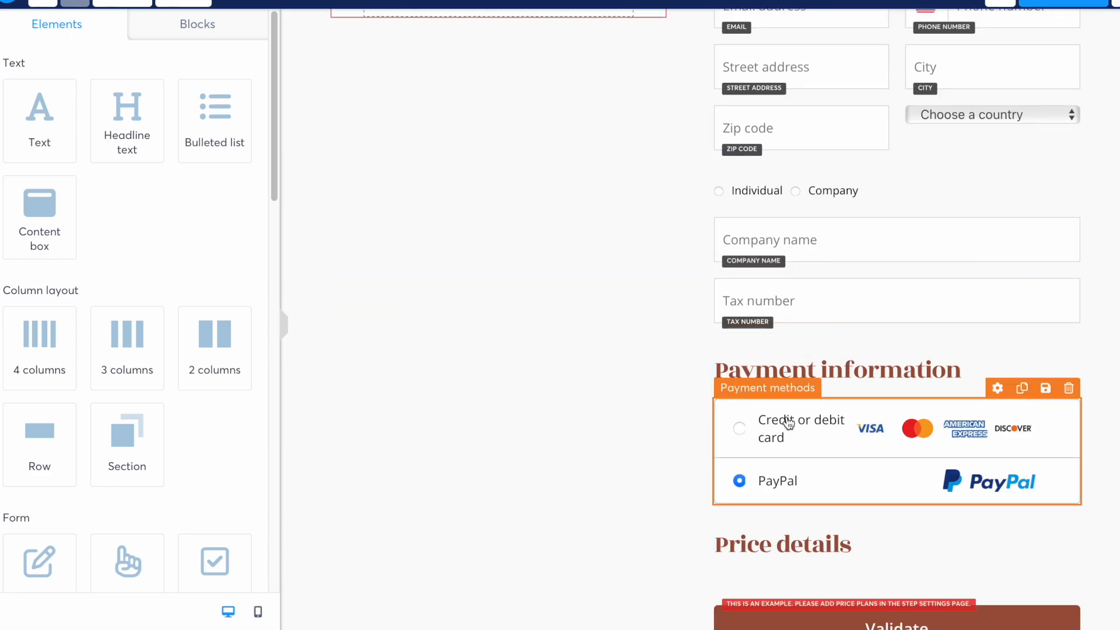
scroll(840, 433, "down", 1)
scroll(841, 433, "down", 4)
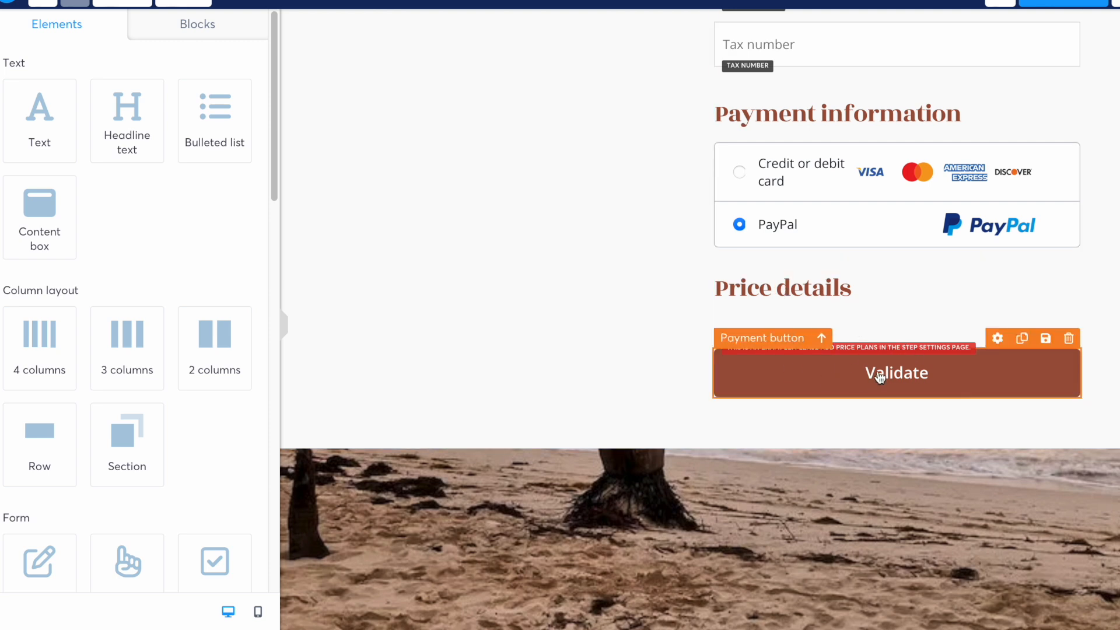
left_click(917, 379)
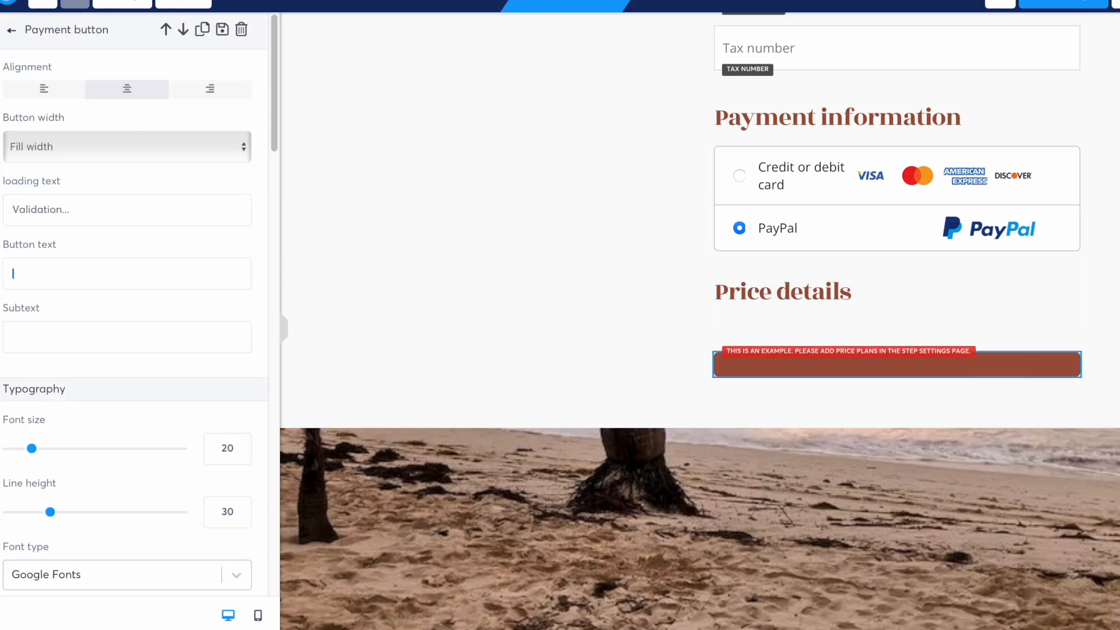
type("Худалдан аю")
key("BackSpace")
type("вах")
left_click(530, 274)
scroll(620, 315, "down", 4)
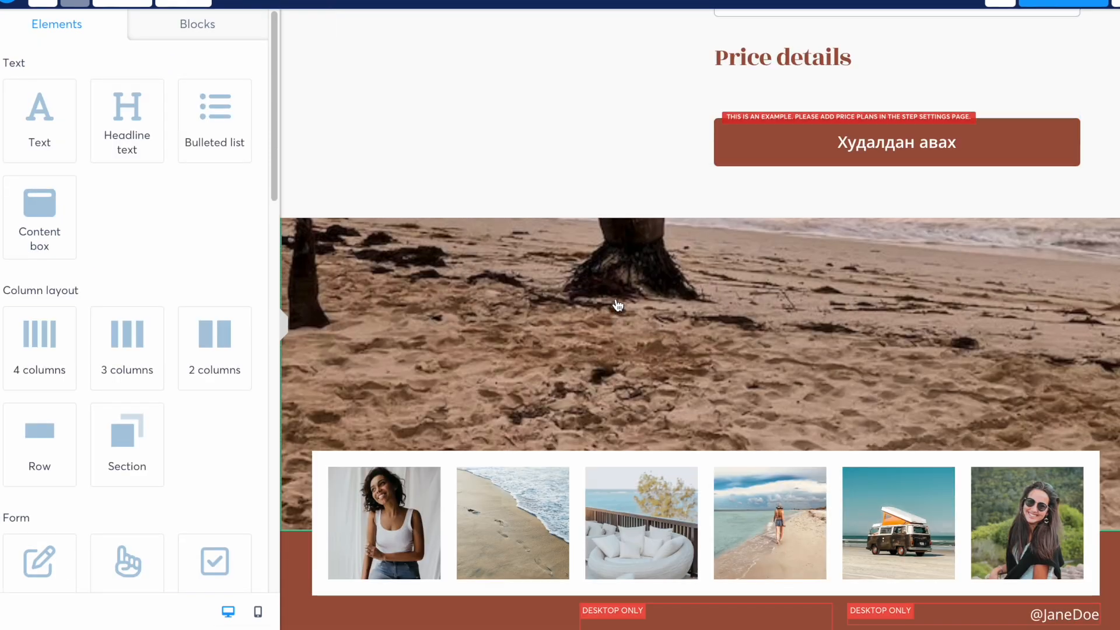
scroll(618, 305, "up", 10)
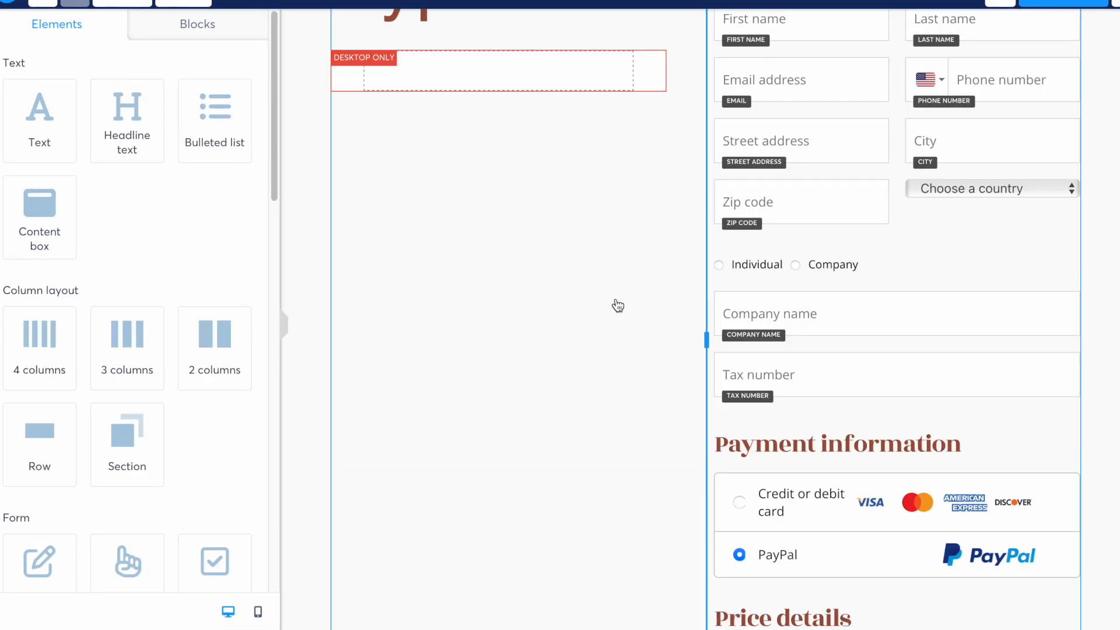
scroll(617, 304, "down", 15)
scroll(617, 301, "up", 20)
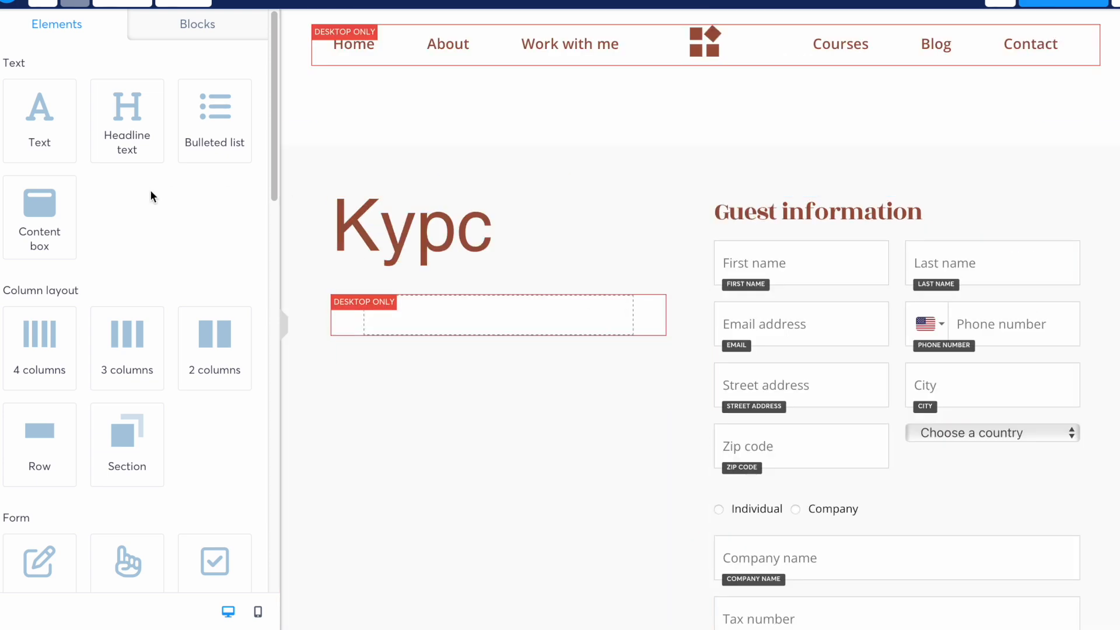
scroll(150, 195, "down", 15)
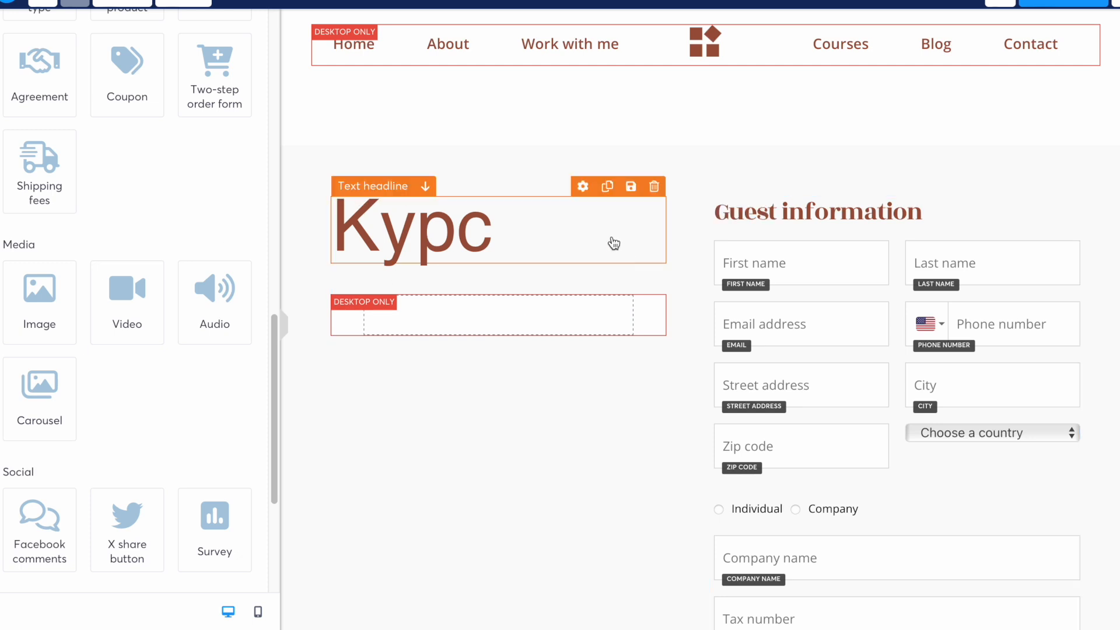
- Add a Video element at the top of the order page, inspect its settings, then delete it
left_click_drag(136, 304, 620, 144)
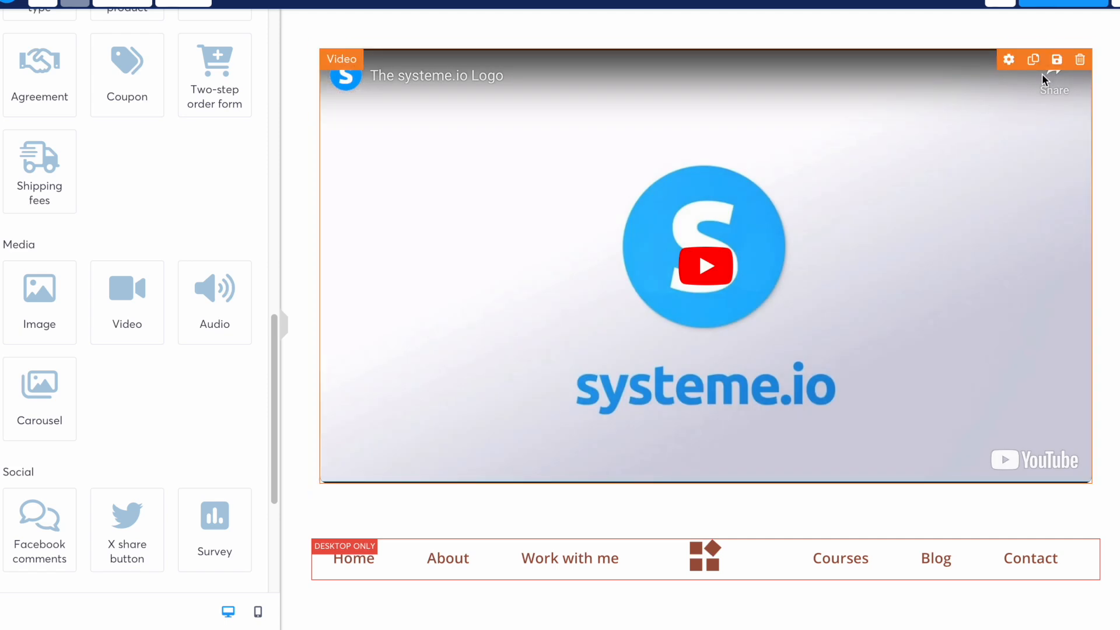
left_click(998, 110)
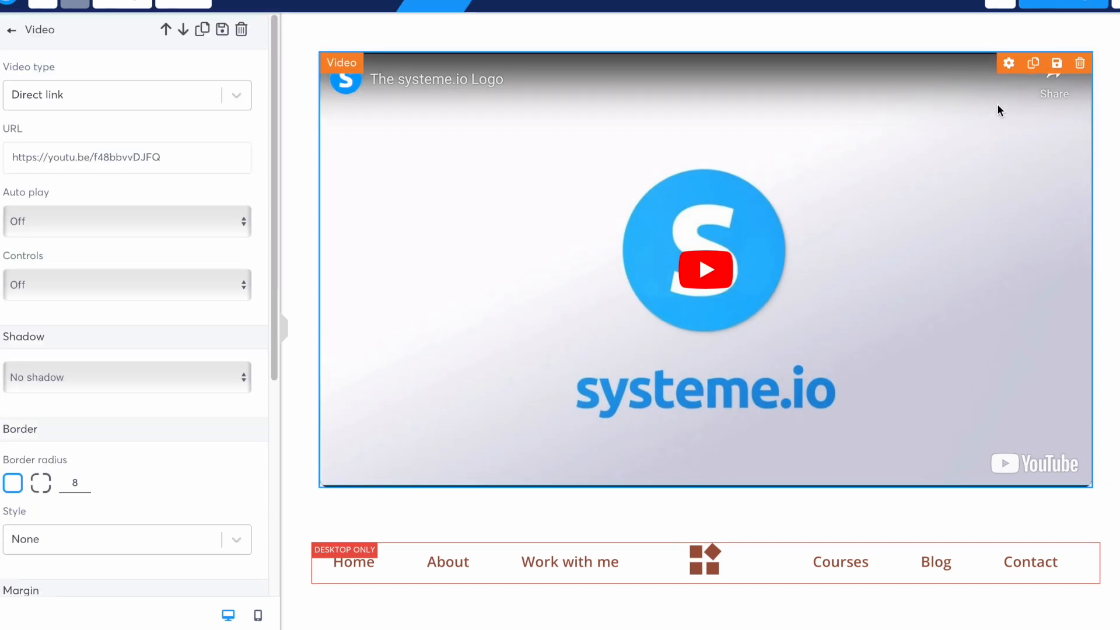
left_click(1016, 78)
mouse_move(1085, 57)
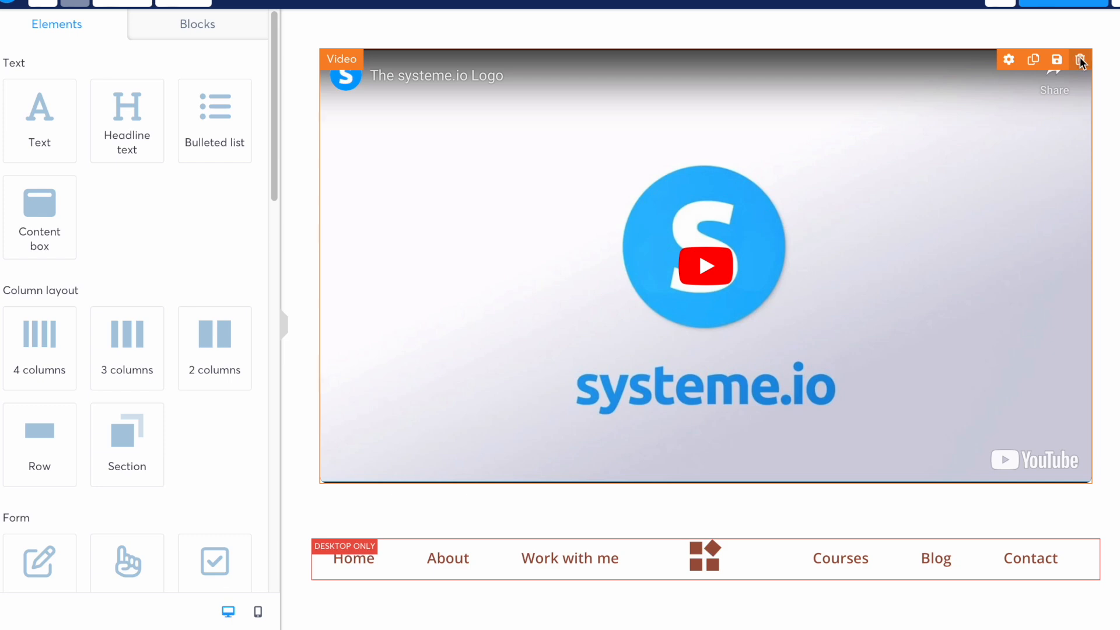
left_click(1080, 61)
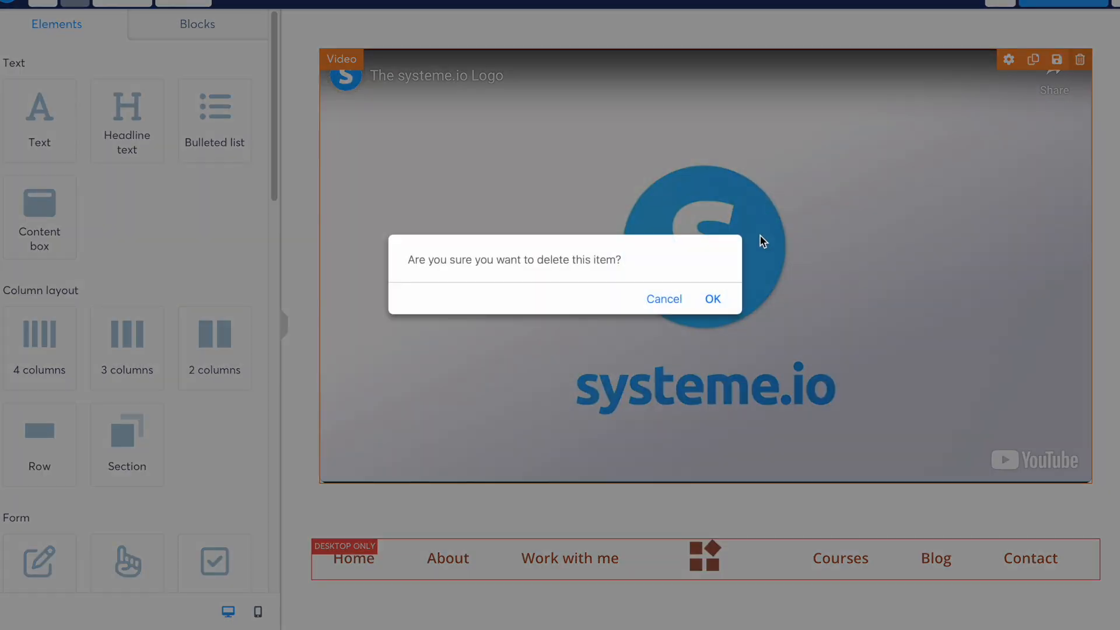
left_click(712, 298)
scroll(490, 256, "down", 15)
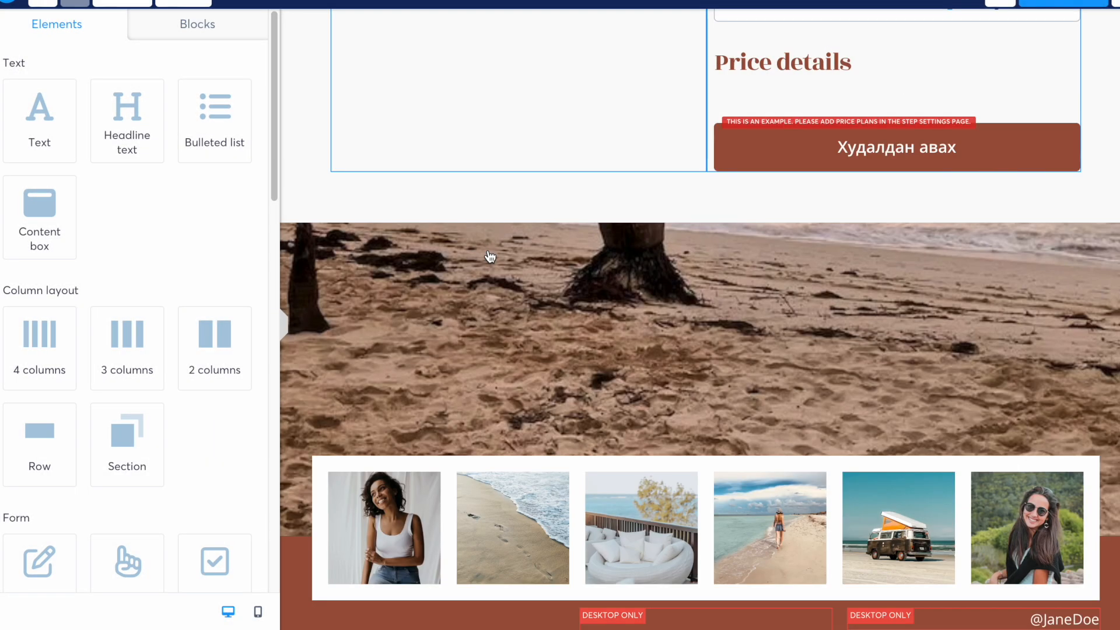
scroll(490, 256, "up", 15)
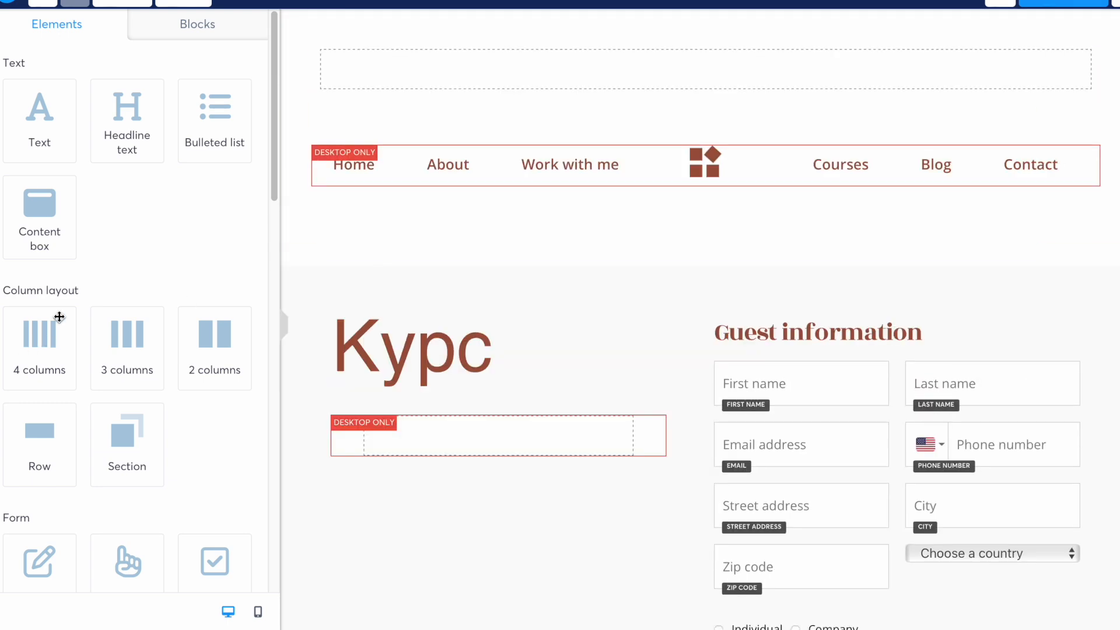
scroll(131, 242, "down", 7)
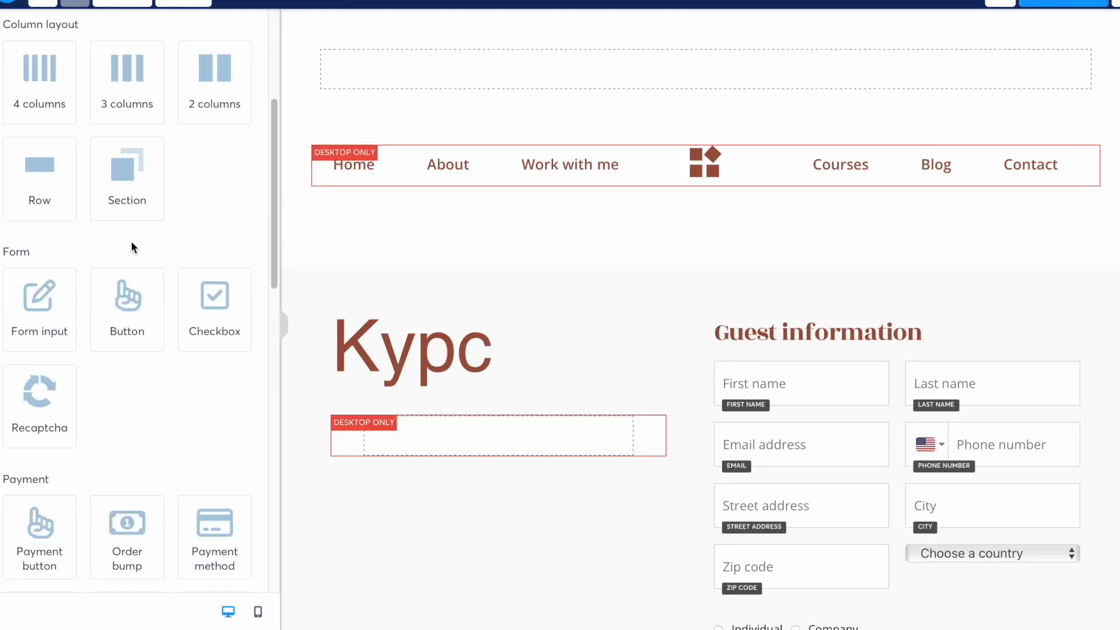
scroll(130, 243, "down", 2)
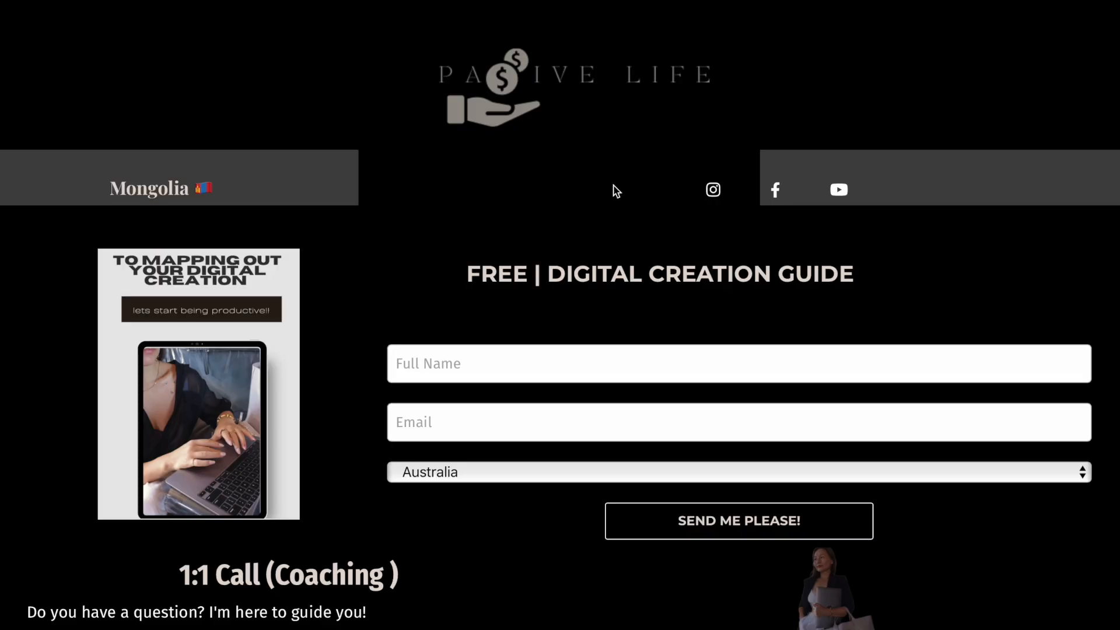
- Scroll through the Passive Life example site to browse its offers
scroll(647, 231, "down", 5)
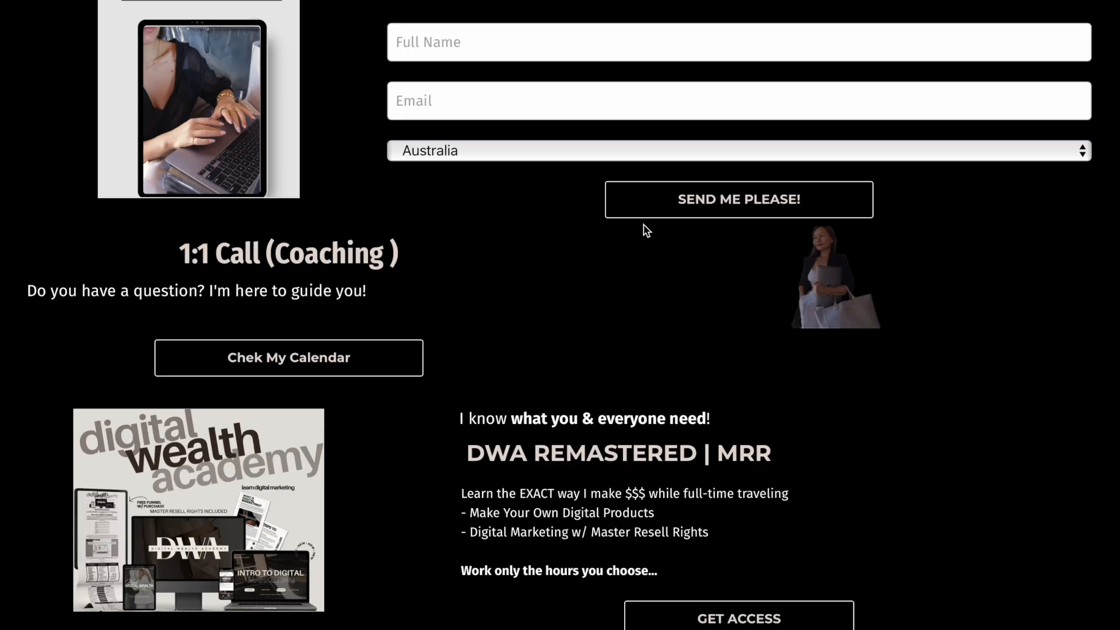
scroll(647, 230, "down", 1)
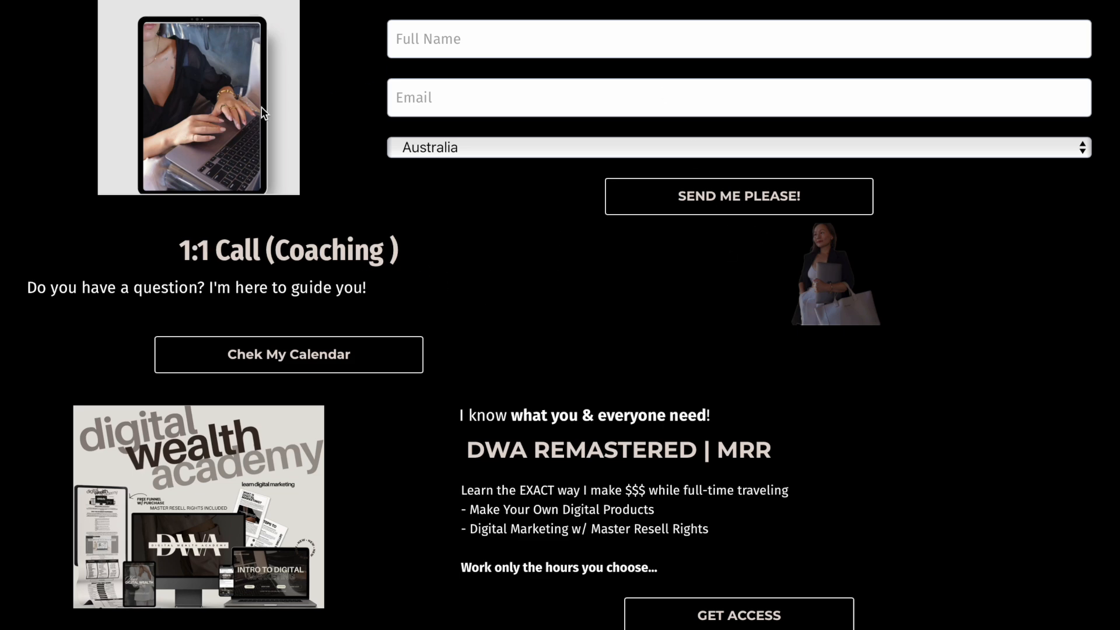
scroll(581, 249, "down", 3)
scroll(715, 212, "up", 2)
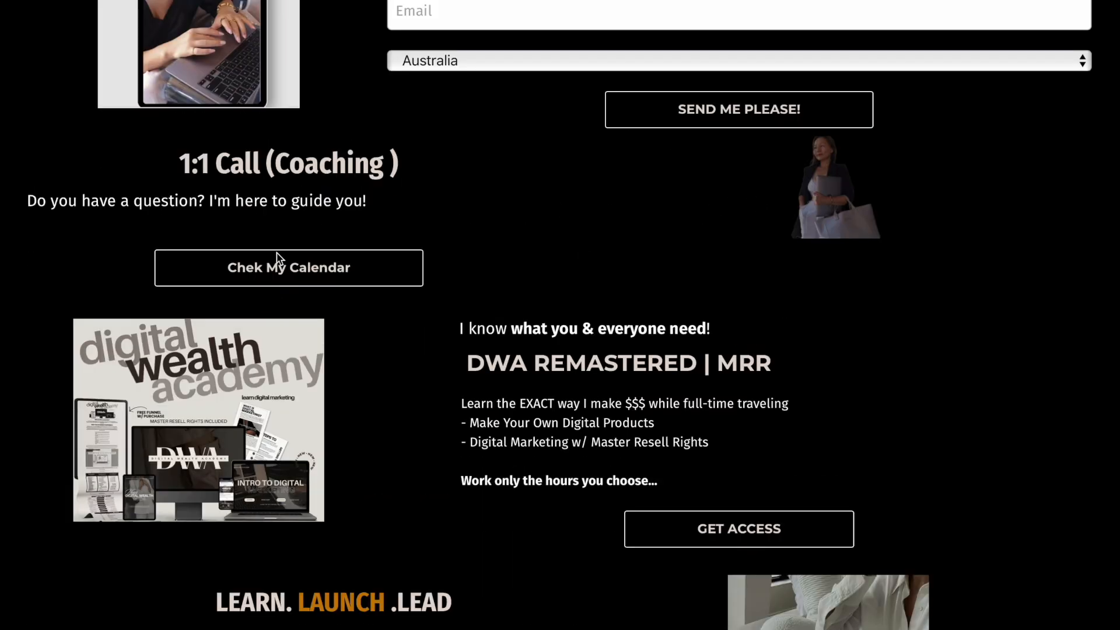
scroll(519, 282, "down", 1)
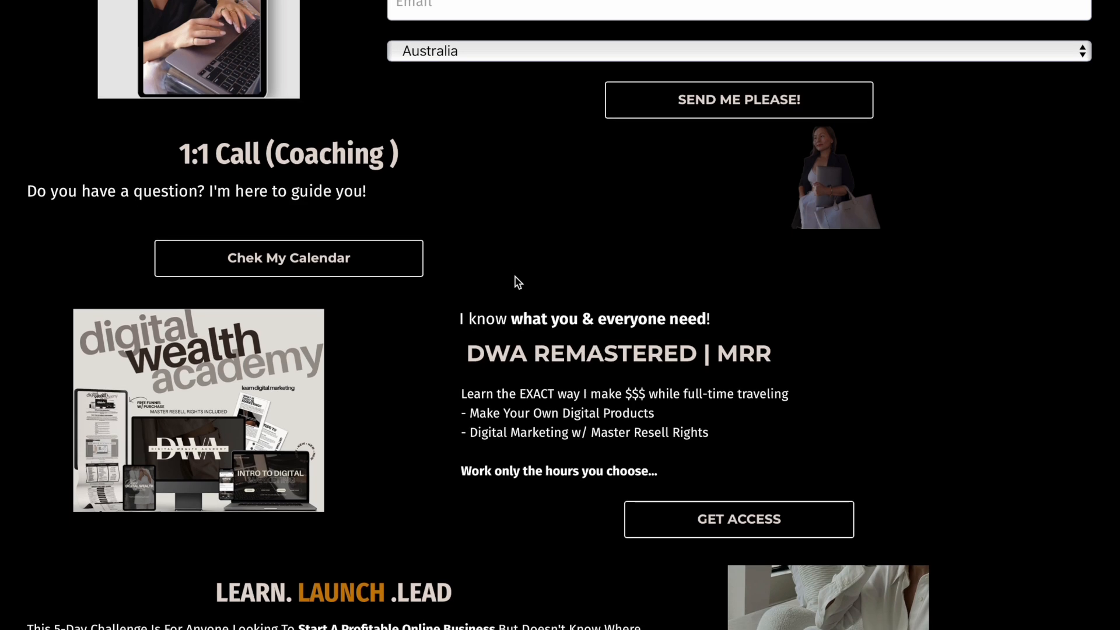
scroll(518, 282, "down", 2)
scroll(516, 277, "down", 1)
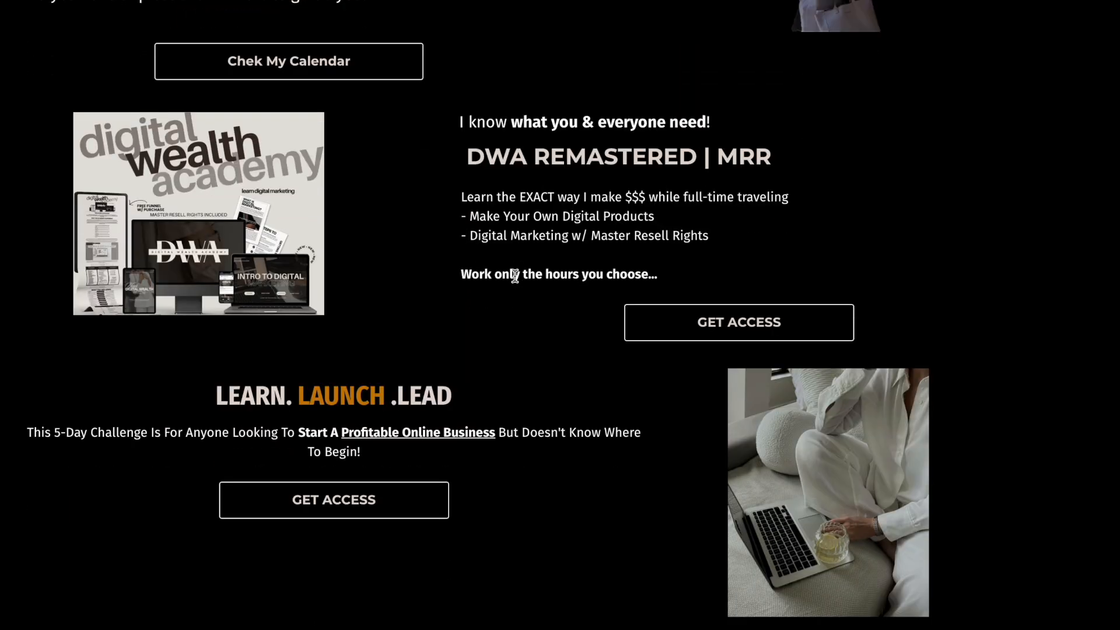
scroll(515, 275, "down", 2)
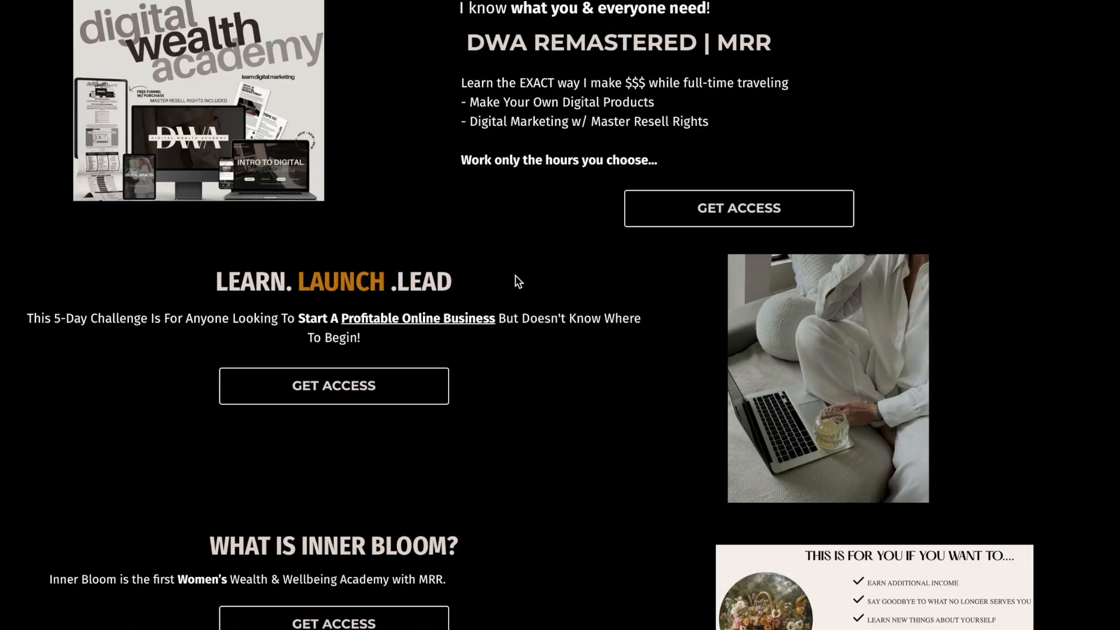
scroll(507, 288, "down", 2)
- Open the LEARN. LAUNCH. LEAD free-video sign-up page, then return to the main page and keep browsing
left_click(348, 242)
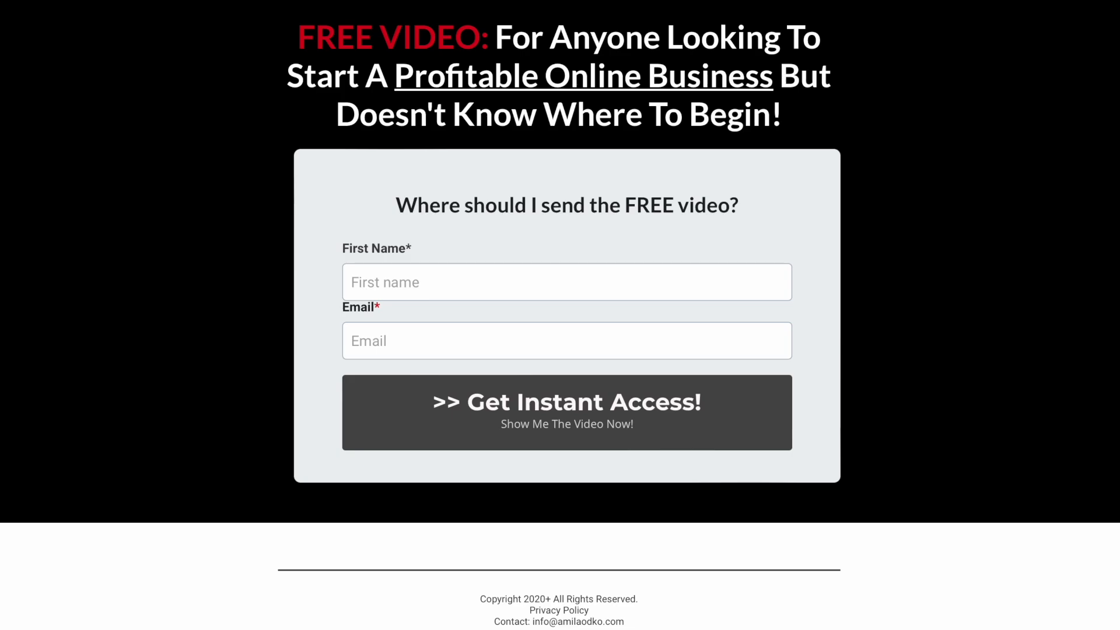
left_click(117, 1)
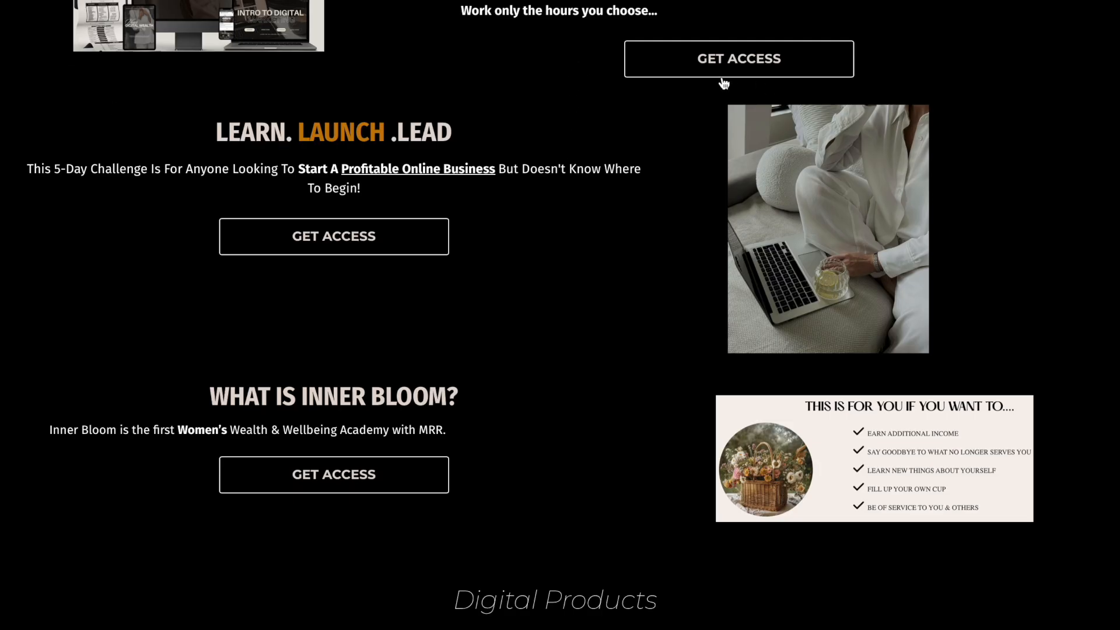
scroll(504, 339, "down", 2)
scroll(504, 339, "down", 10)
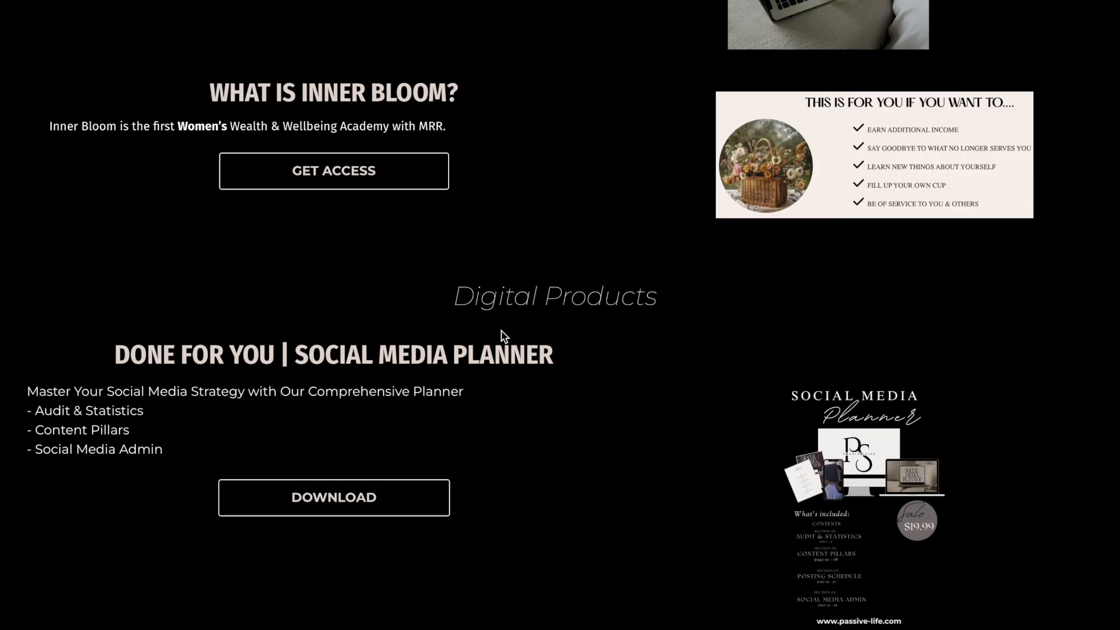
scroll(503, 337, "up", 15)
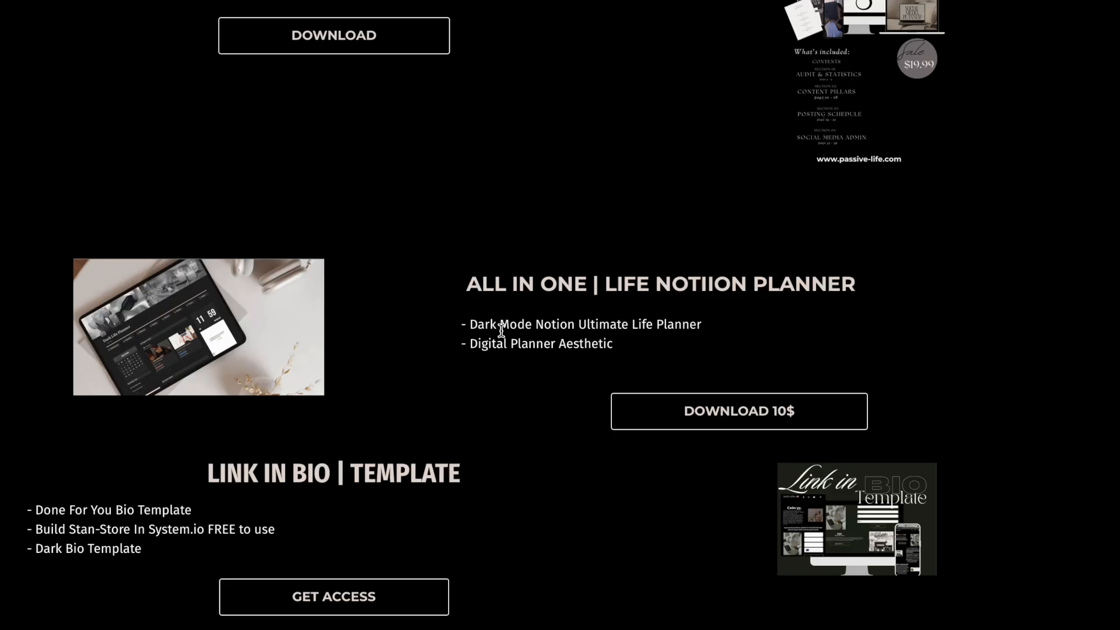